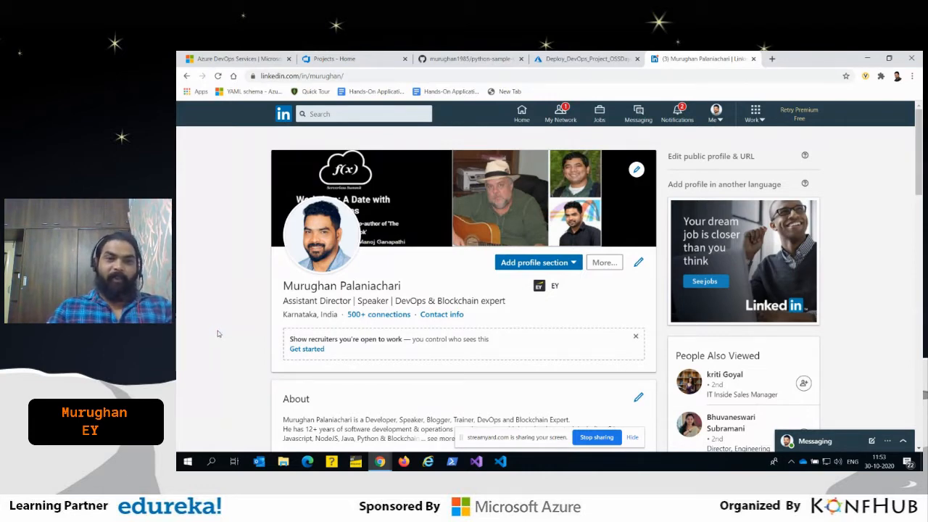
# - Switch to the Azure DevOps Services page and review the overview of its services, from Azure Boards to the Extensions Marketplace
pyautogui.click(244, 60)
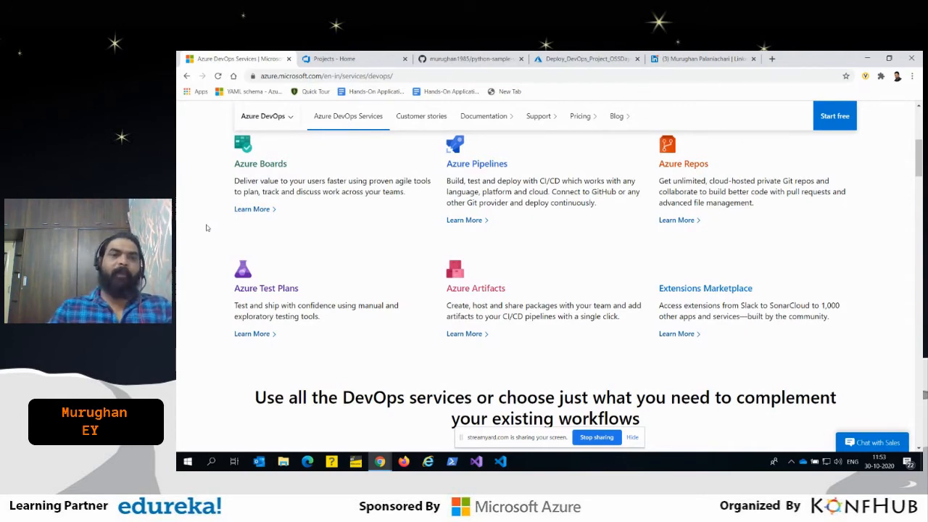
pyautogui.scroll(1, 206, 228)
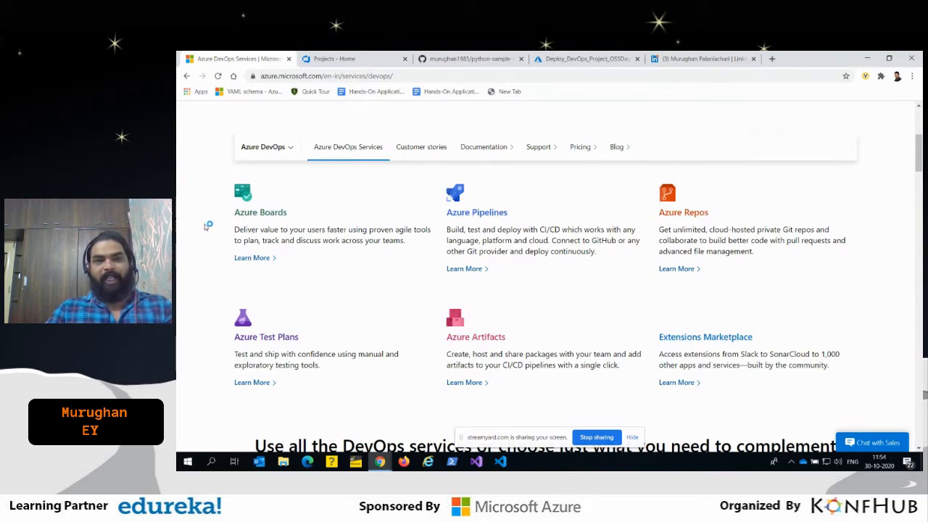
pyautogui.scroll(2, 206, 225)
pyautogui.scroll(2, 207, 225)
pyautogui.scroll(-3, 207, 226)
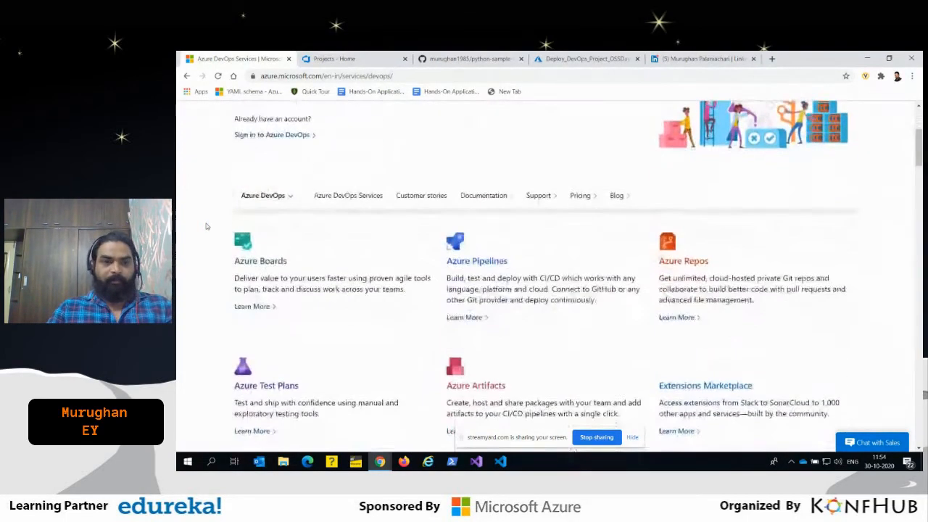
pyautogui.scroll(-1, 206, 226)
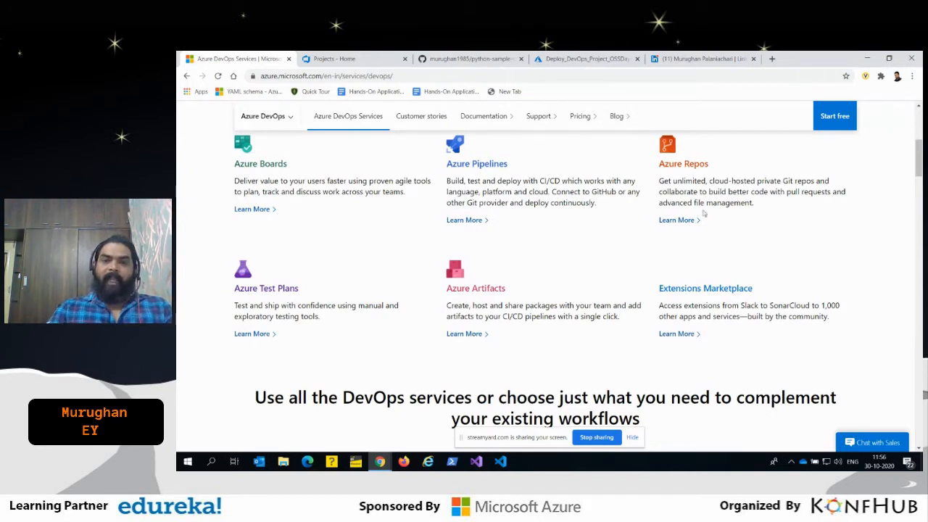
# - Open the Extensions Marketplace from its Learn More link and search the Azure DevOps extensions for "aws"
pyautogui.click(685, 335)
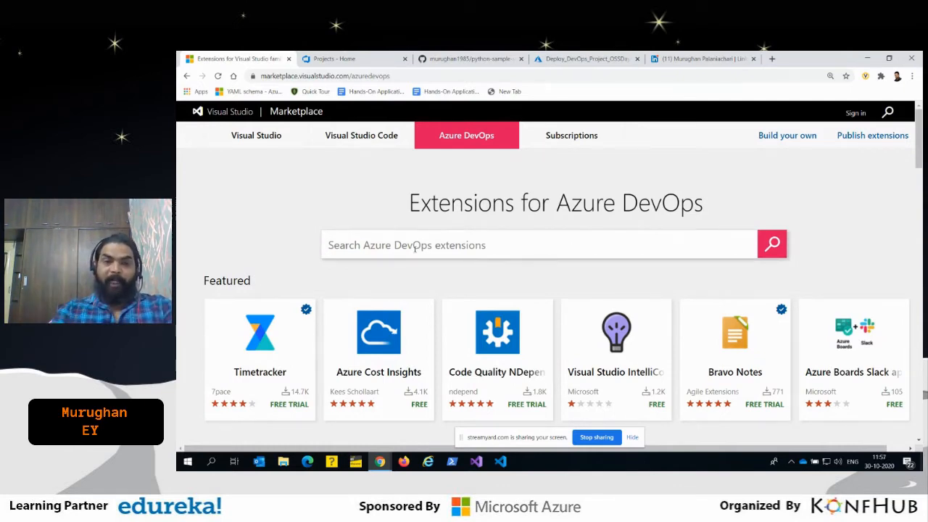
pyautogui.write('aws')
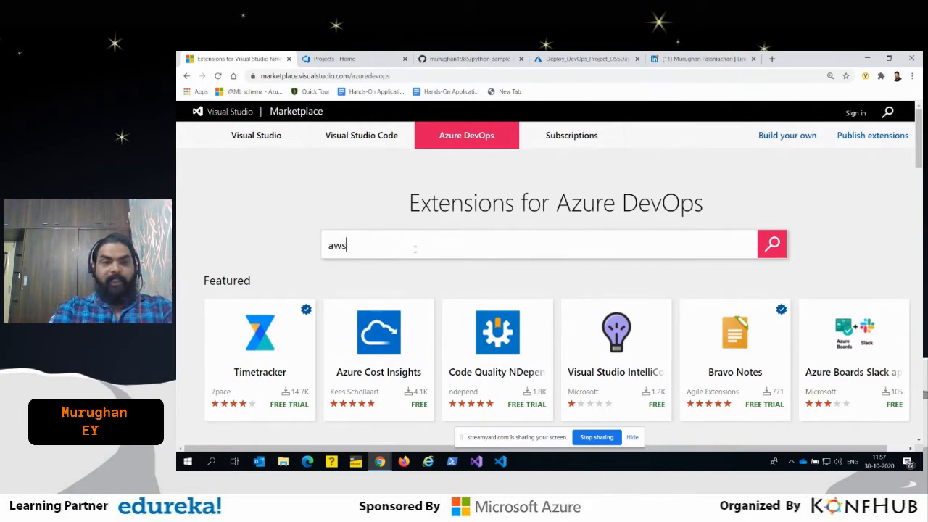
pyautogui.press('Return')
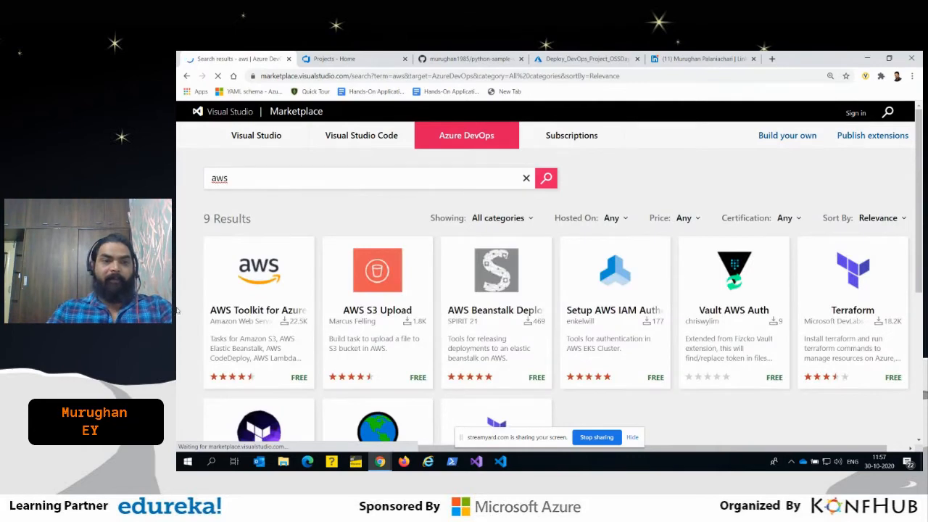
# - Search the Azure DevOps extensions for "ibm" and look over the listed extensions
pyautogui.moveTo(243, 178); pyautogui.dragTo(205, 175)
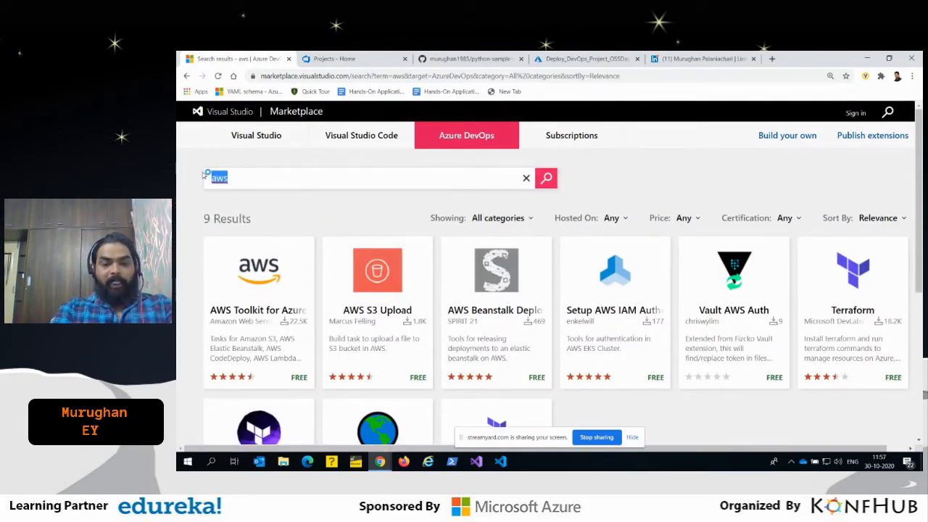
pyautogui.write('ibm')
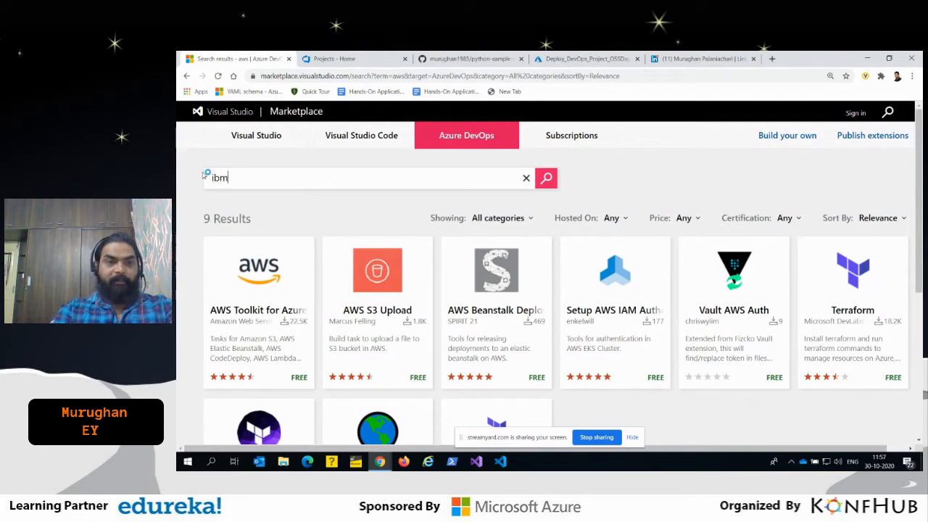
pyautogui.press('Return')
pyautogui.scroll(-3, 653, 392)
pyautogui.scroll(3, 653, 392)
# - Search the Azure DevOps extensions for "ansible" and for "terraform"
pyautogui.moveTo(235, 178); pyautogui.dragTo(201, 177)
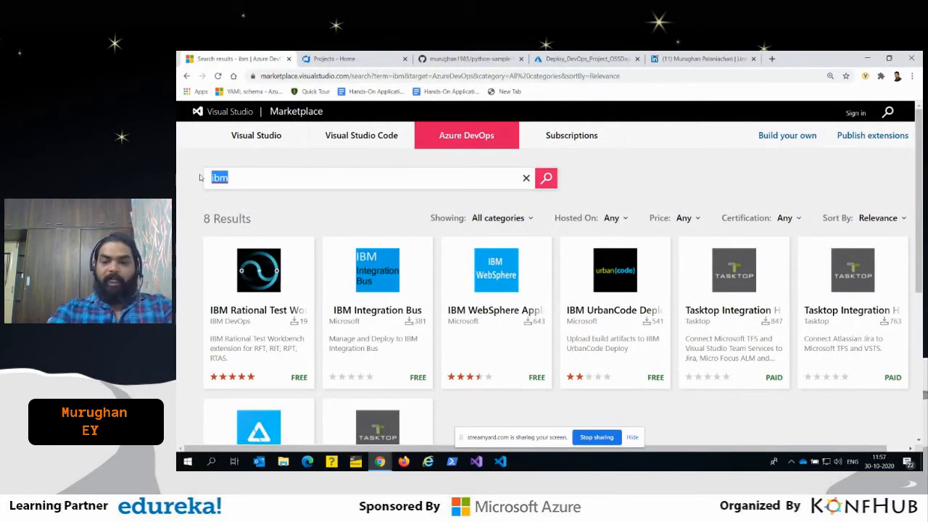
pyautogui.write('ansible')
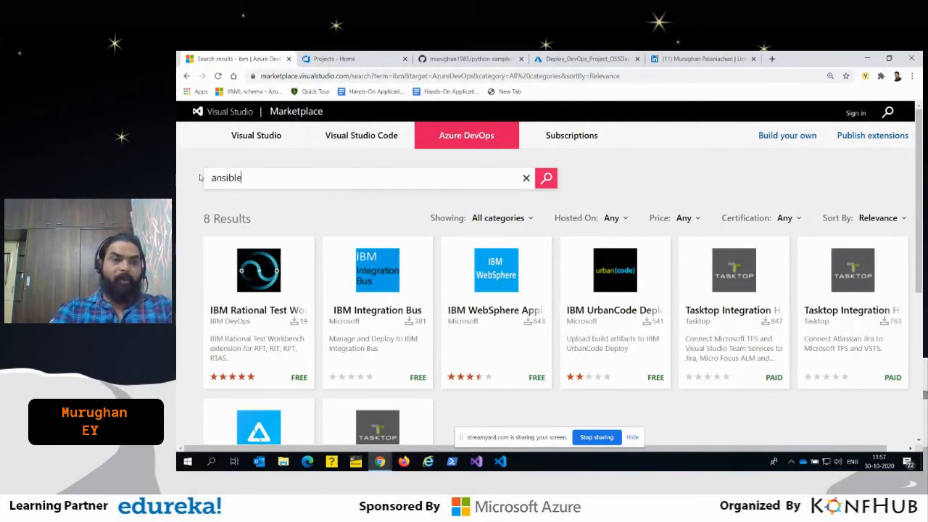
pyautogui.press('Return')
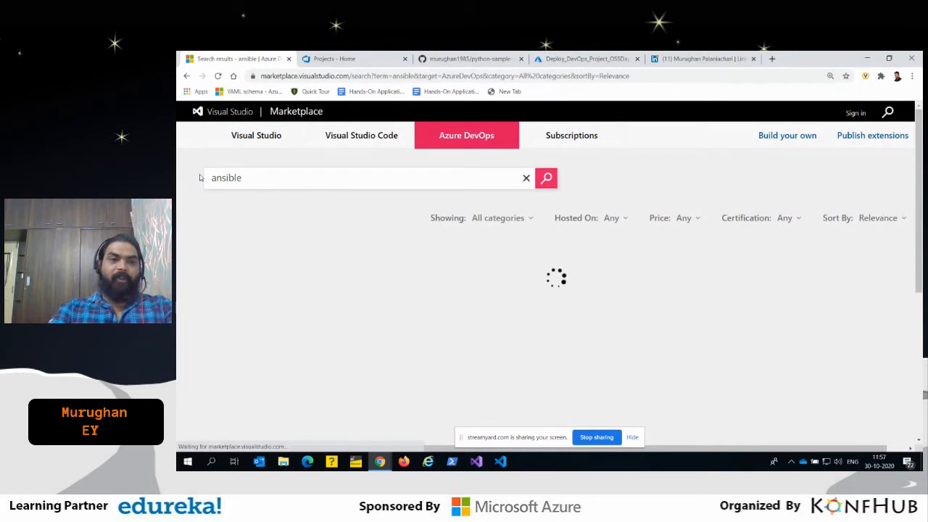
pyautogui.moveTo(243, 177); pyautogui.dragTo(185, 183)
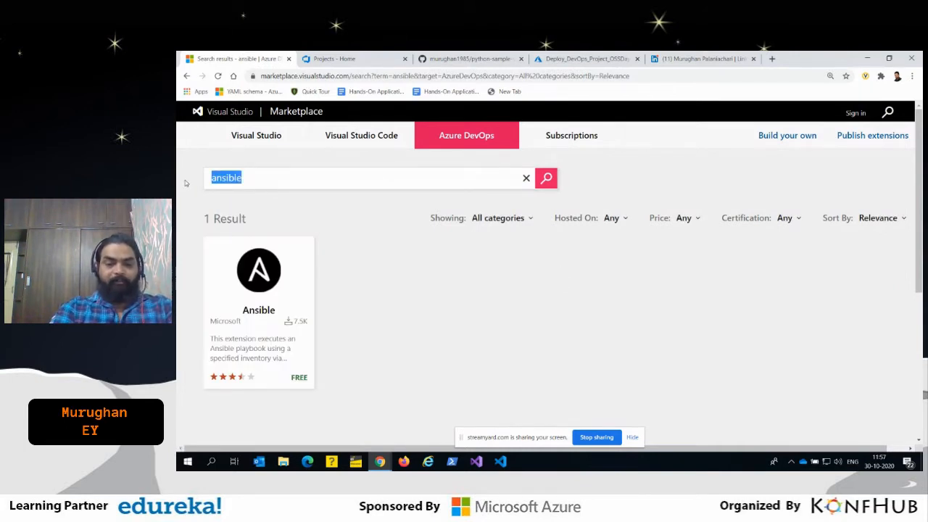
pyautogui.write('terraform')
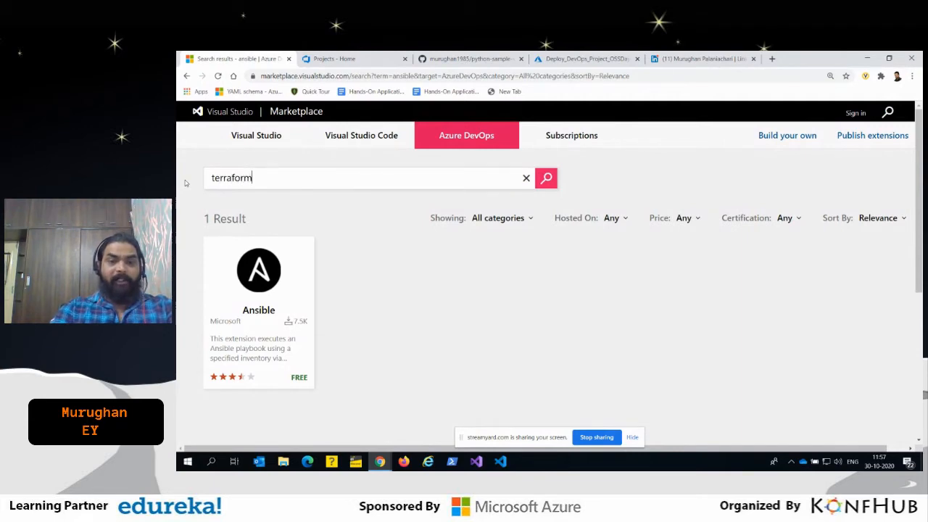
pyautogui.press('Return')
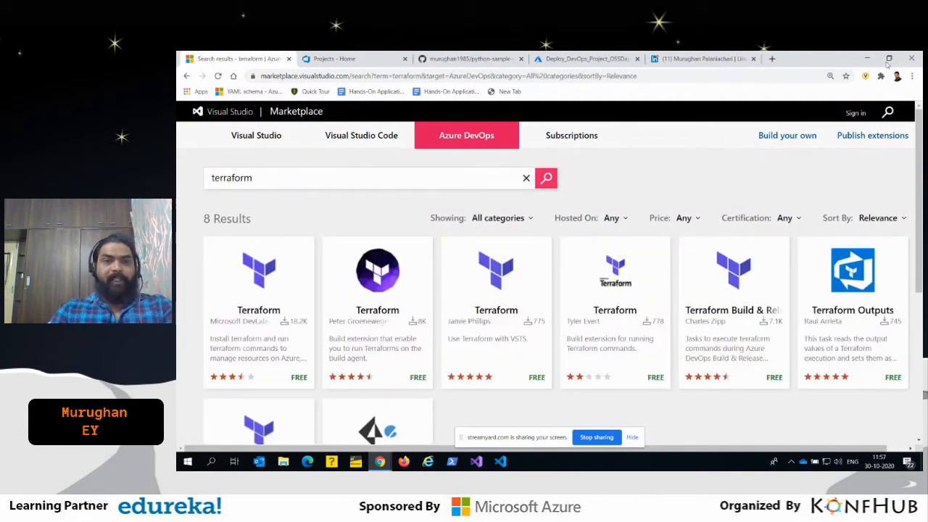
# - Search the Azure DevOps extensions for "dashboard" and browse the listed extensions
pyautogui.doubleClick(368, 178)
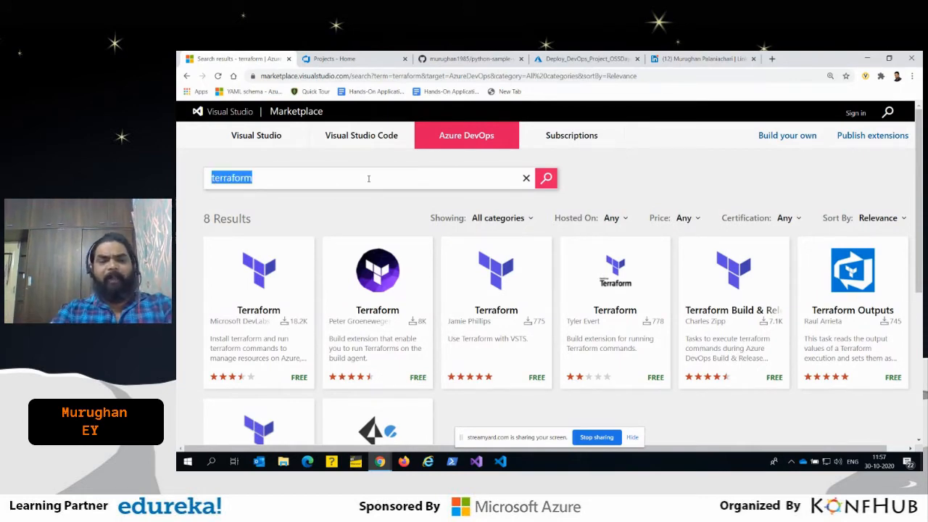
pyautogui.write('dashboard')
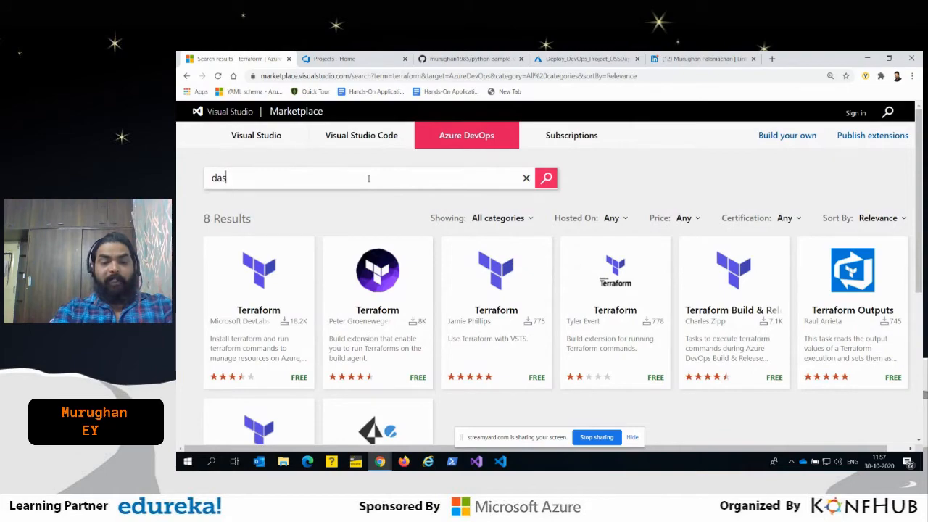
pyautogui.press('Return')
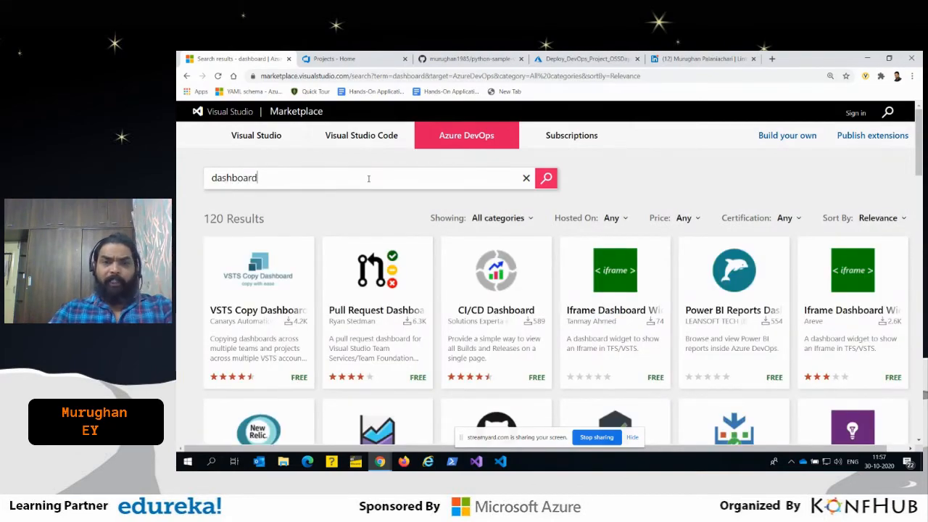
pyautogui.scroll(-4, 368, 178)
pyautogui.scroll(3, 553, 296)
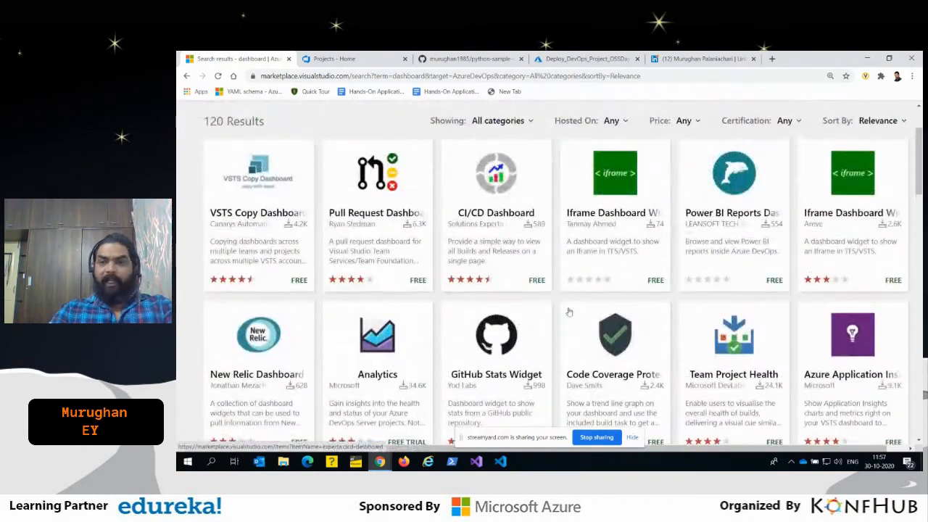
pyautogui.scroll(-5, 553, 295)
pyautogui.scroll(6, 553, 295)
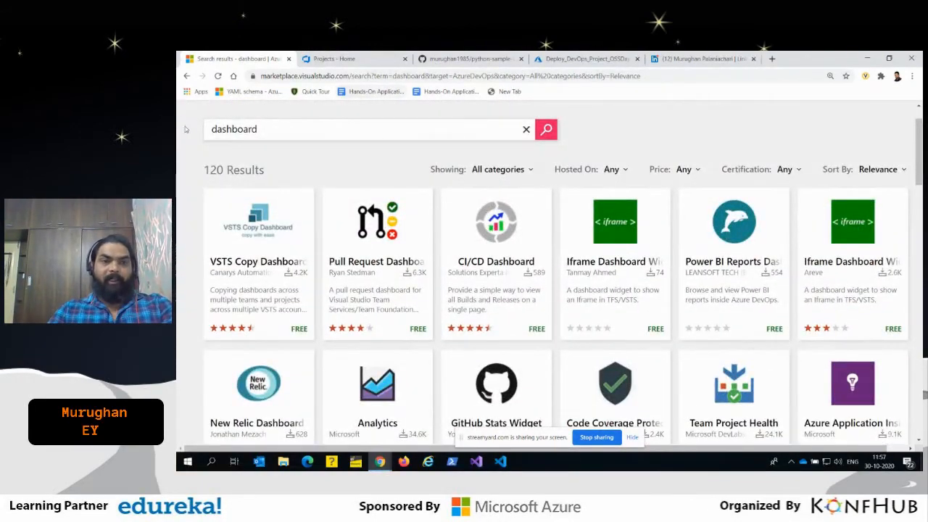
# - Return to the earlier terraform search, look over its extensions, and go back to the ibm search
pyautogui.click(186, 76)
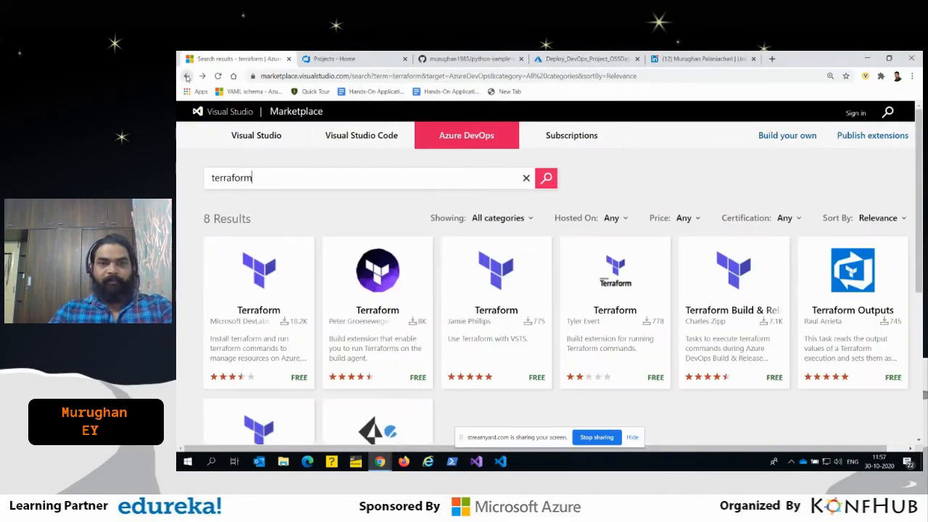
pyautogui.scroll(-3, 638, 283)
pyautogui.scroll(2, 642, 283)
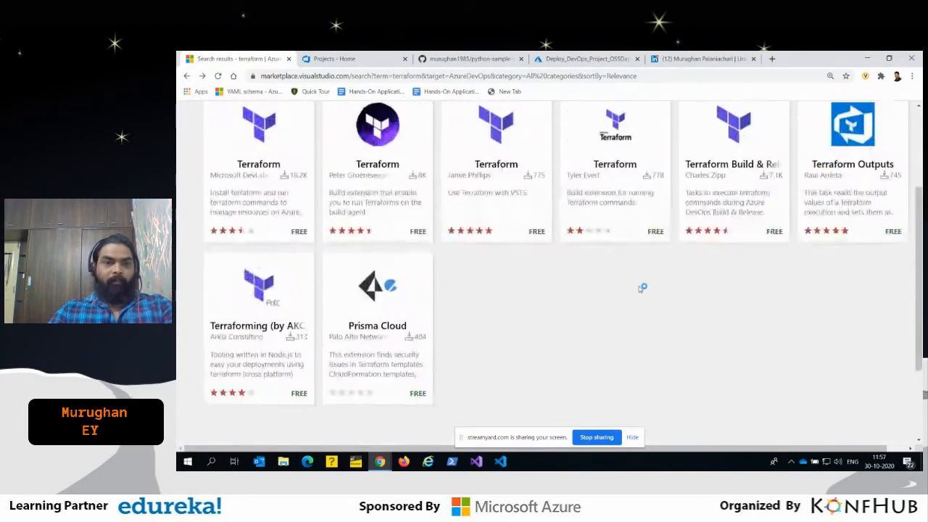
pyautogui.scroll(2, 668, 323)
pyautogui.click(187, 76)
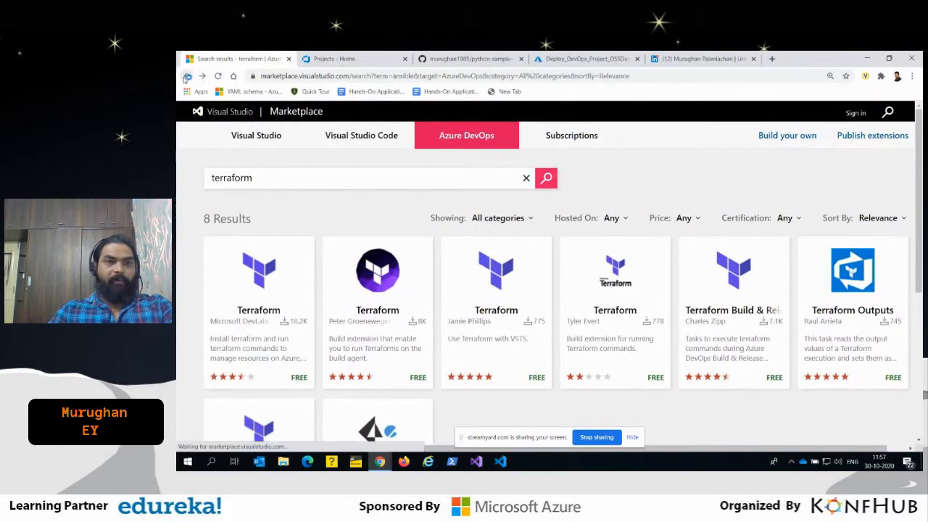
pyautogui.click(187, 76)
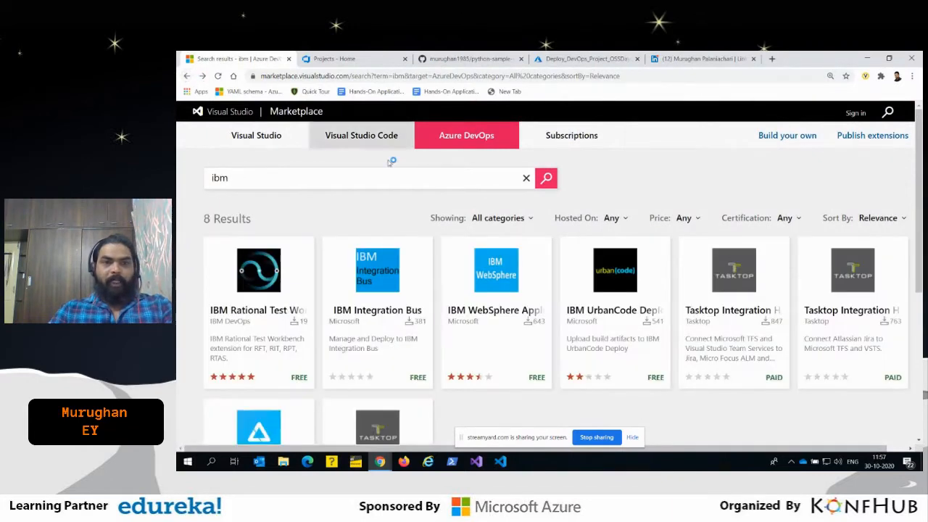
# - Switch to the Azure DevOps organization home page and look through its list of projects
pyautogui.click(342, 58)
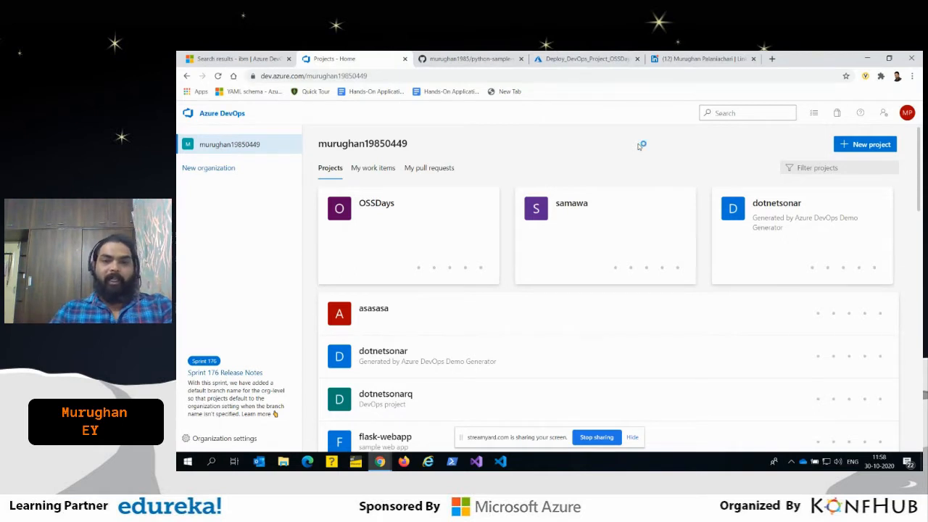
pyautogui.scroll(-1, 732, 276)
pyautogui.scroll(1, 730, 289)
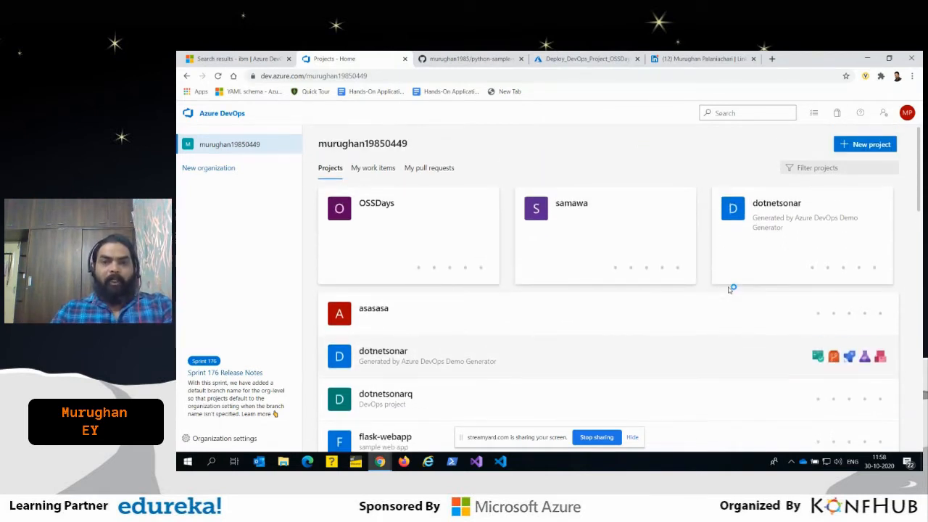
pyautogui.scroll(-5, 628, 331)
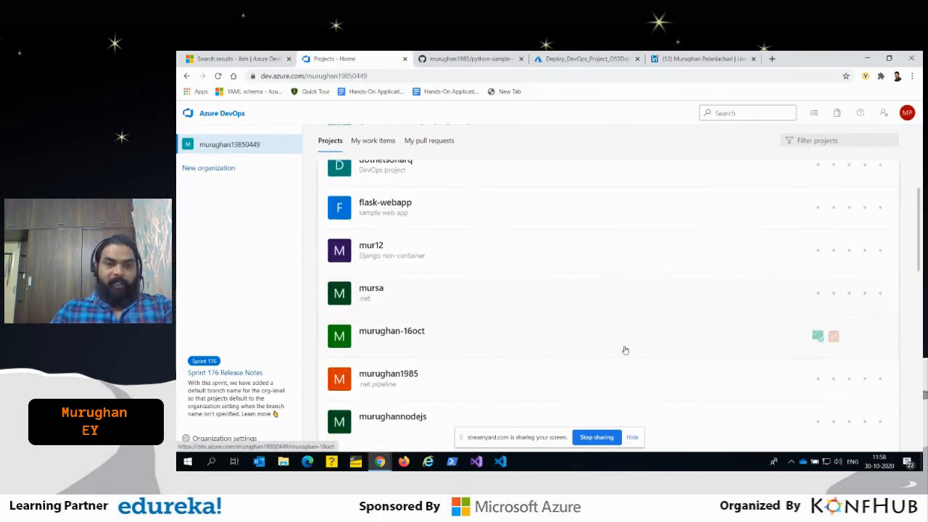
pyautogui.scroll(-3, 681, 341)
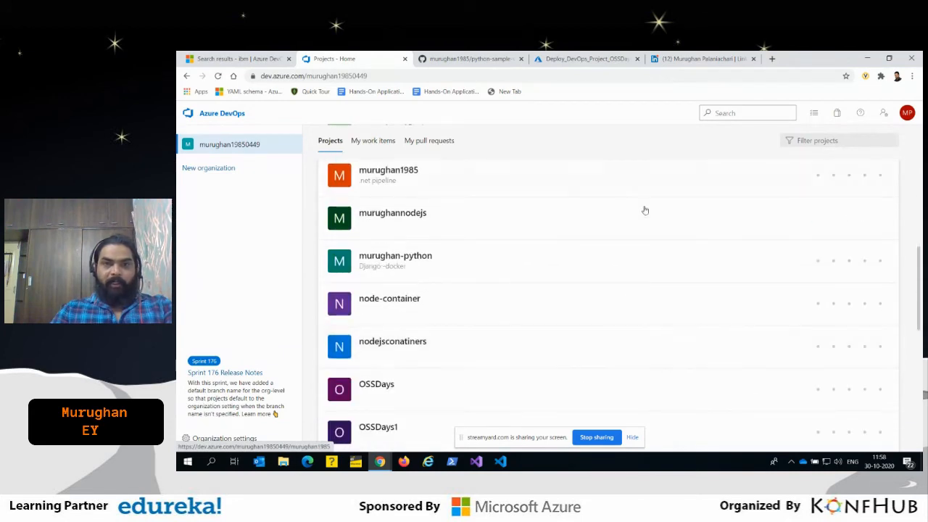
# - Switch to the Azure portal and open the resource created by the Deploy_DevOps_Project_OSSDays2 deployment
pyautogui.click(586, 58)
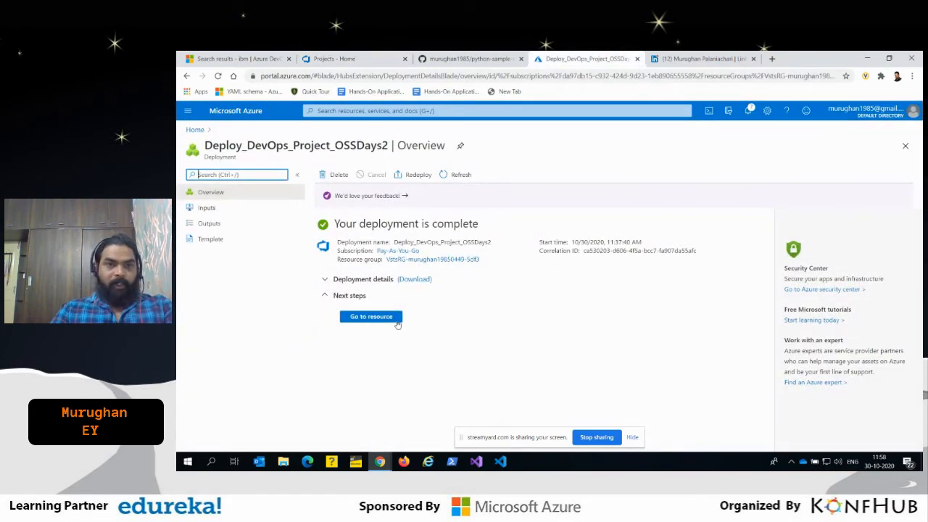
pyautogui.click(371, 317)
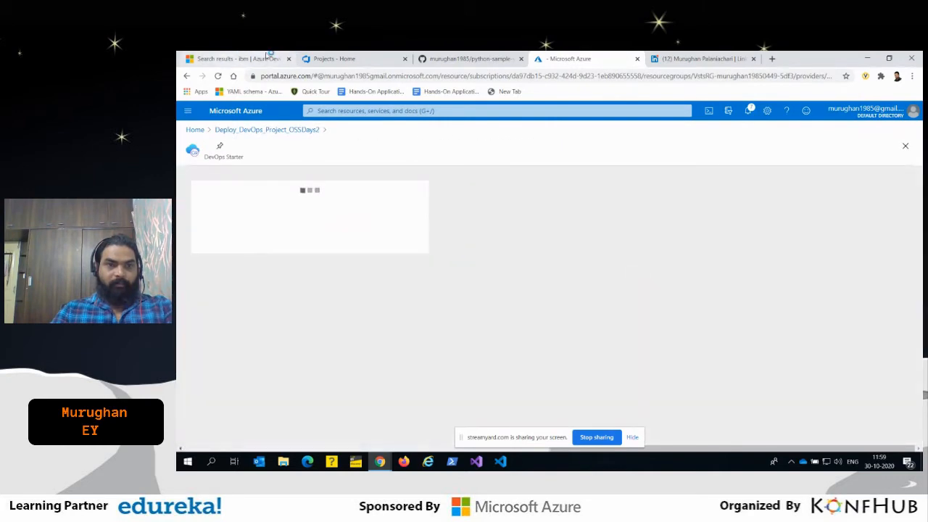
# - Return to the Azure DevOps project list and open the OSSDays1 project
pyautogui.click(326, 58)
pyautogui.scroll(-2, 526, 353)
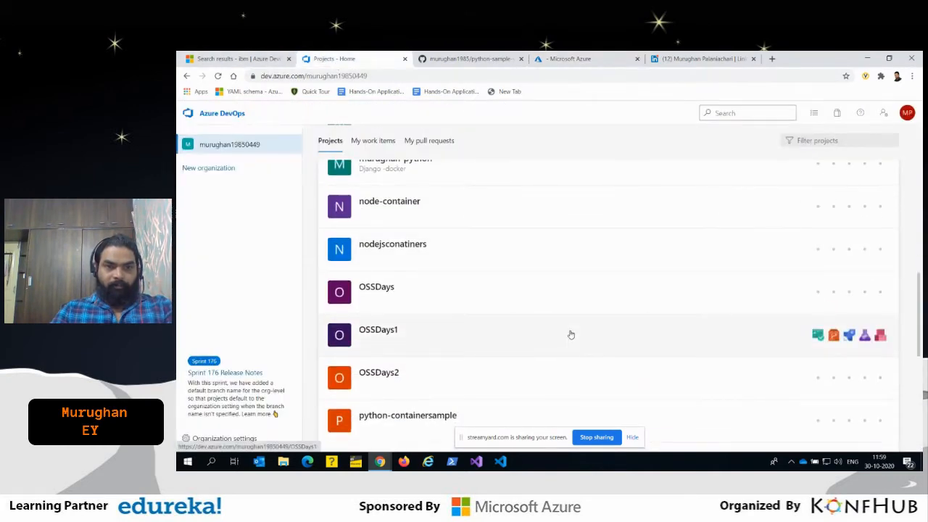
pyautogui.click(400, 336)
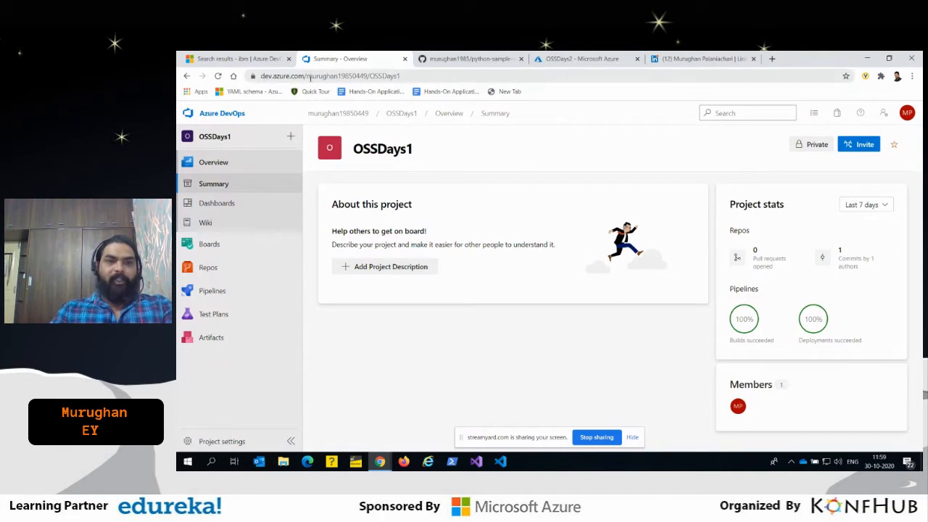
# - Examine the base web address and the project title on the OSSDays1 summary page
pyautogui.moveTo(309, 76); pyautogui.dragTo(253, 80)
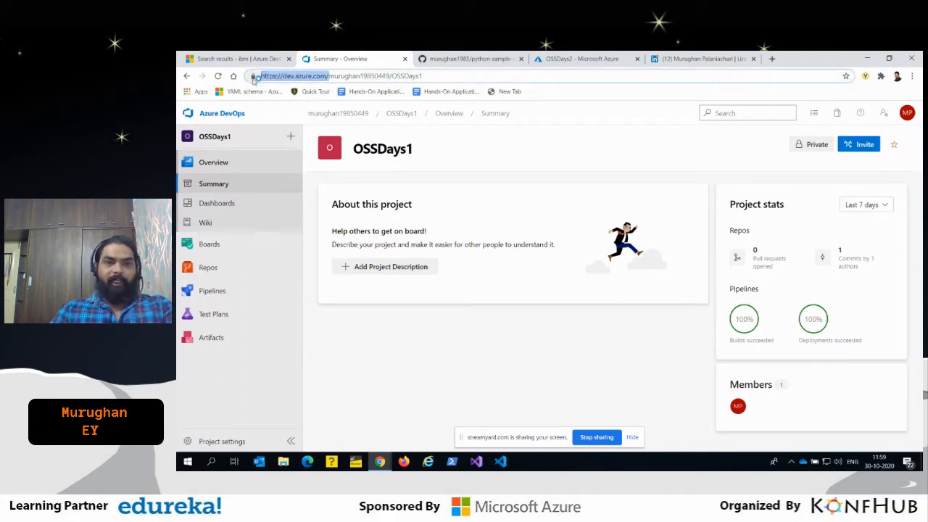
pyautogui.click(426, 336)
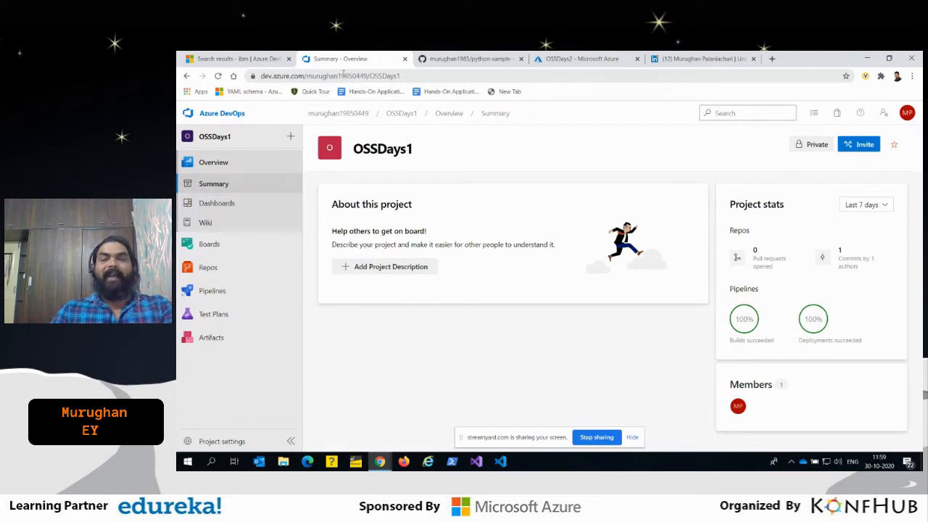
pyautogui.doubleClick(360, 148)
pyautogui.click(445, 353)
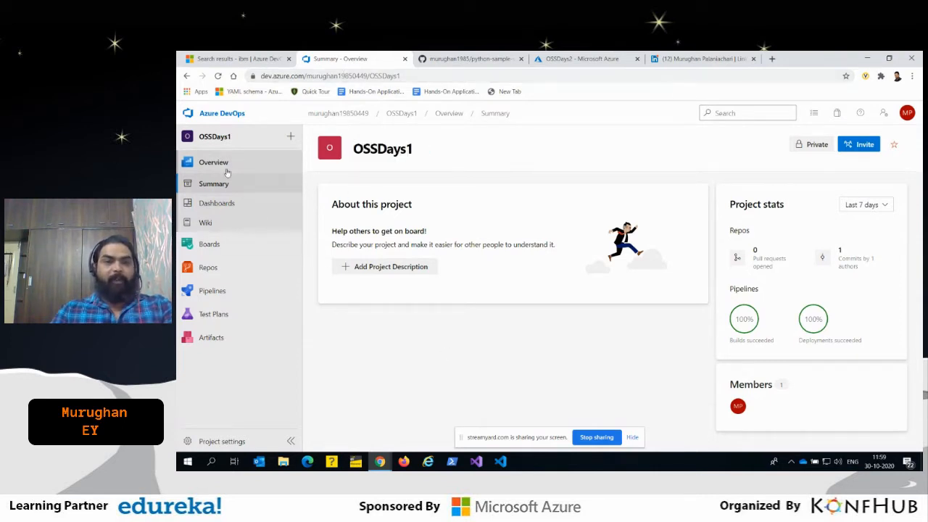
# - Create a new private project named OSSDay3 in the organization
pyautogui.click(212, 114)
pyautogui.click(871, 149)
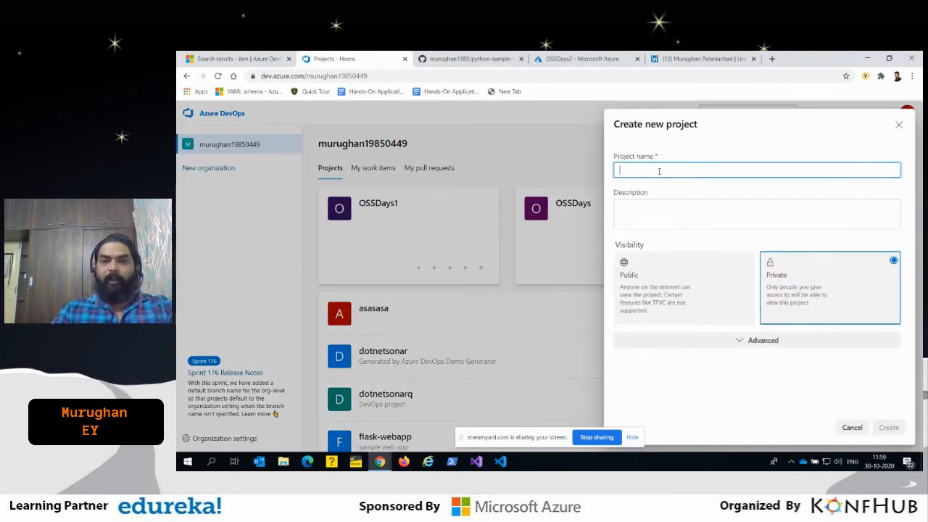
pyautogui.write('os')
pyautogui.press('BackSpace')
pyautogui.write('OSSDay3')
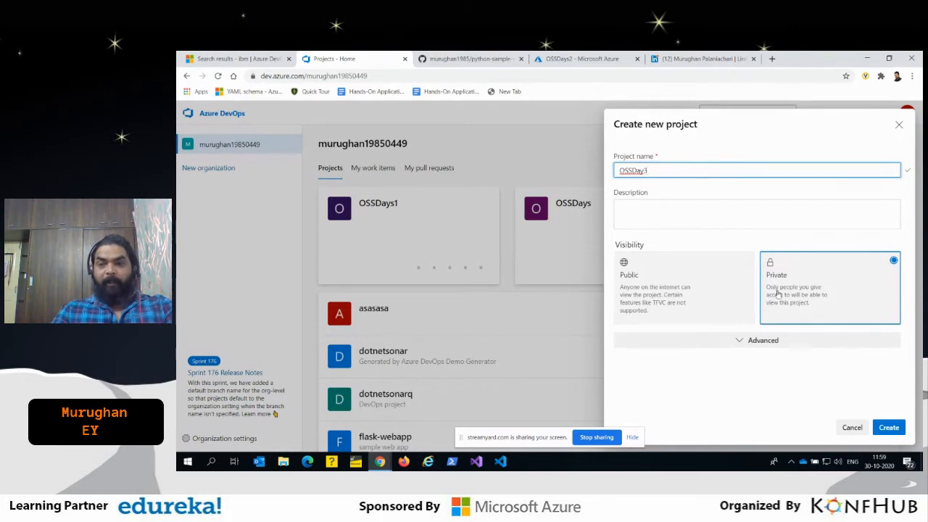
pyautogui.click(886, 428)
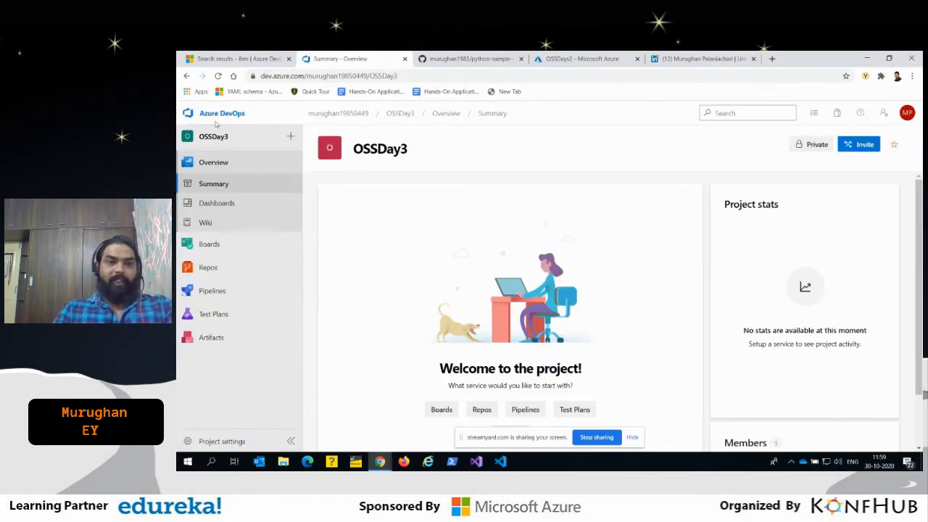
# - Go back to the organization's project list, open the OSSDays1 project and view its work items
pyautogui.click(353, 113)
pyautogui.click(608, 209)
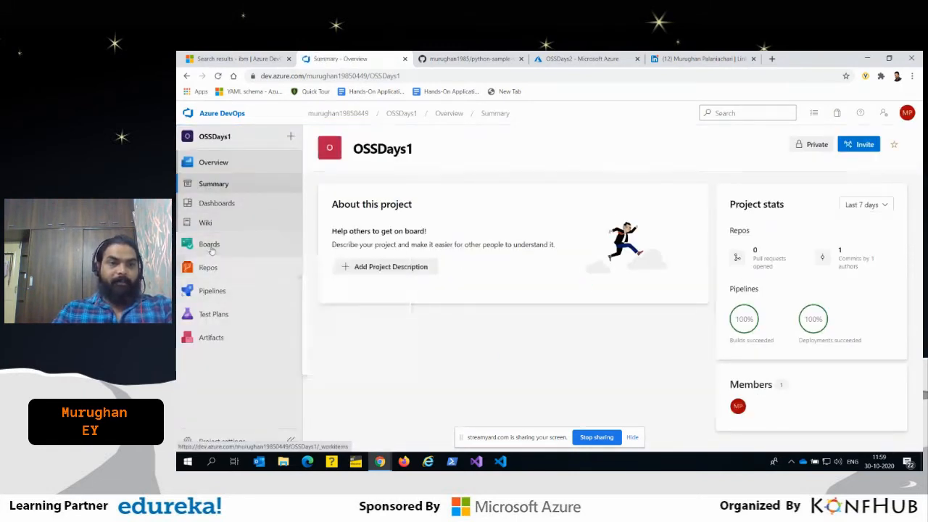
pyautogui.click(209, 245)
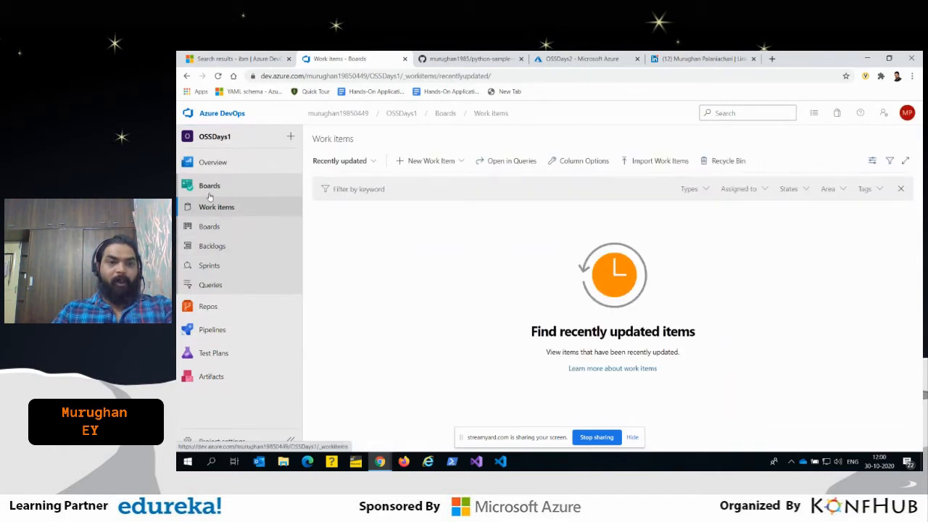
# - Open the OSSDays1 repository files and read through app.go in the Application folder, dismissing the feedback survey
pyautogui.click(209, 305)
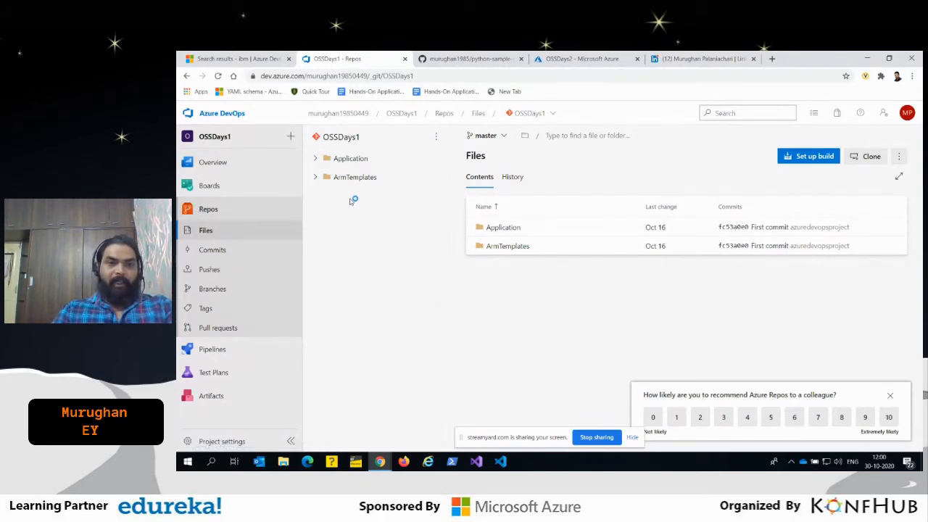
pyautogui.click(314, 158)
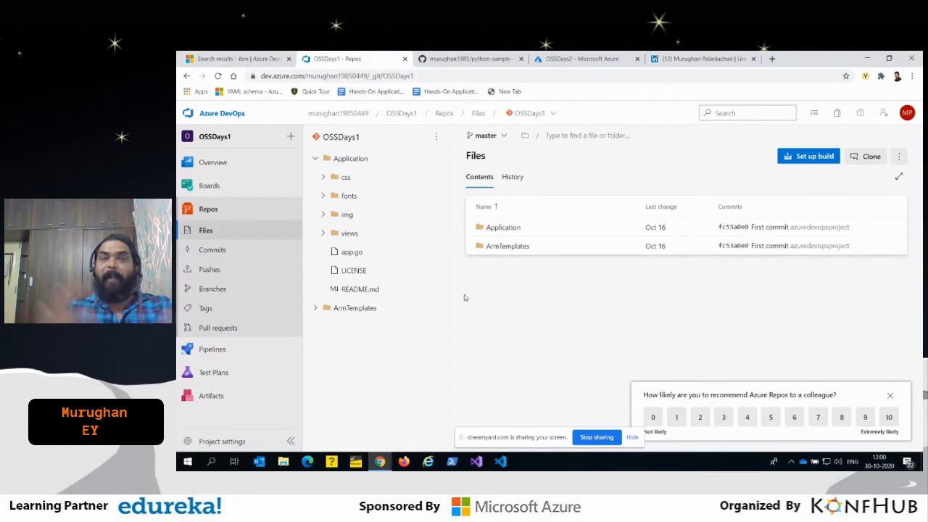
pyautogui.click(358, 252)
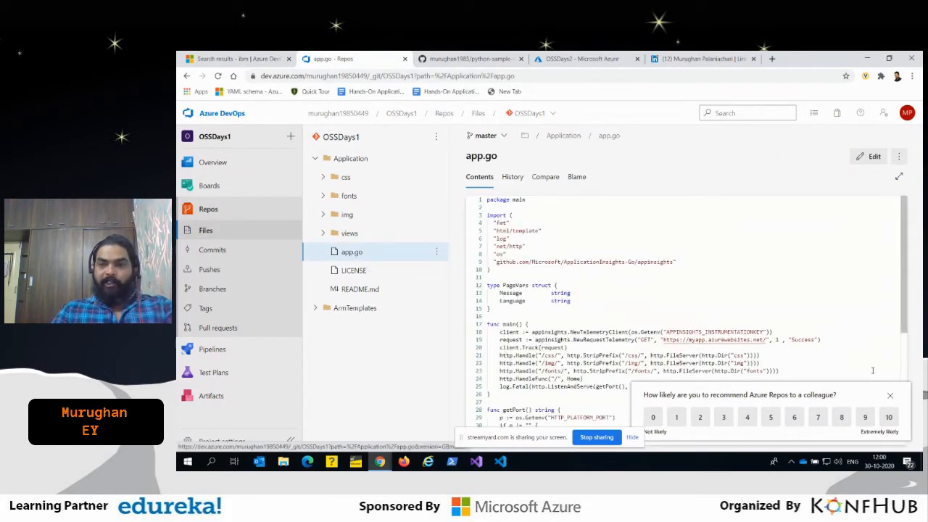
pyautogui.click(889, 394)
pyautogui.scroll(-4, 689, 238)
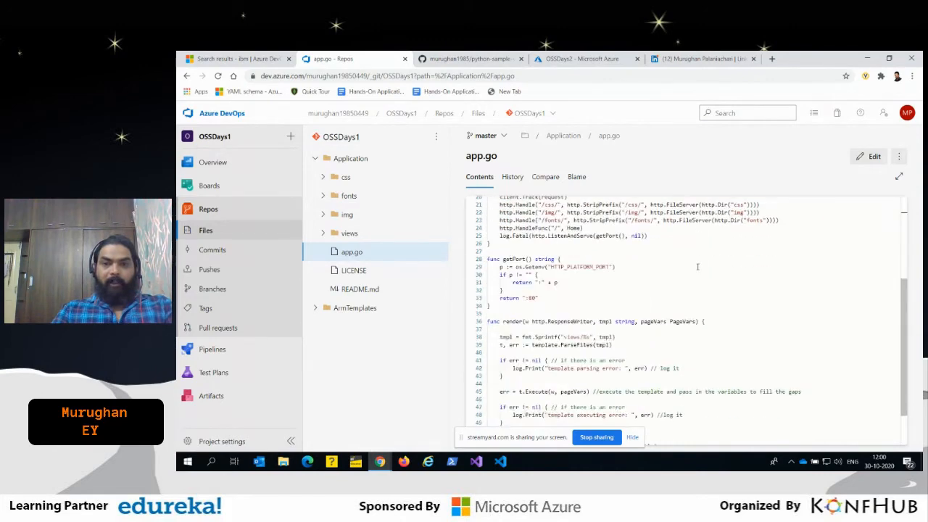
pyautogui.scroll(3, 670, 299)
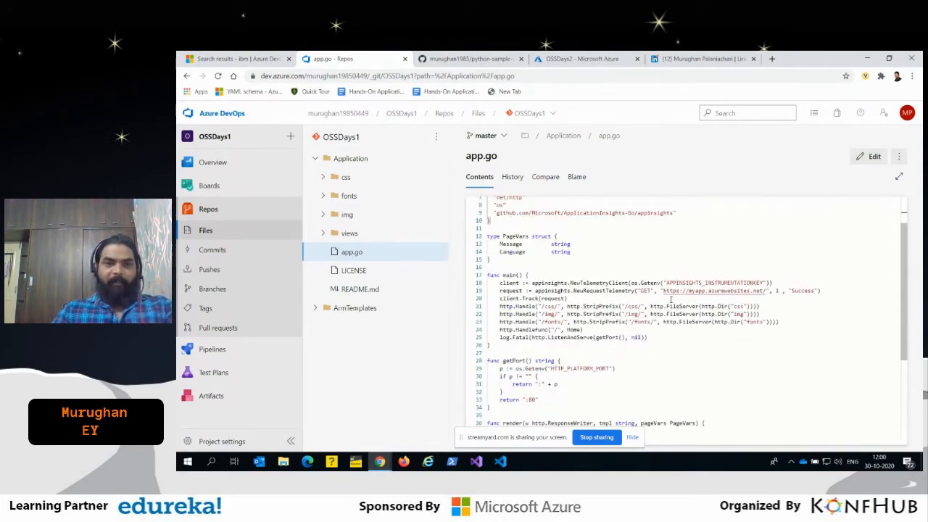
# - Collapse the Application folder and read through windows-webapp-template.json in the ArmTemplates folder
pyautogui.click(315, 157)
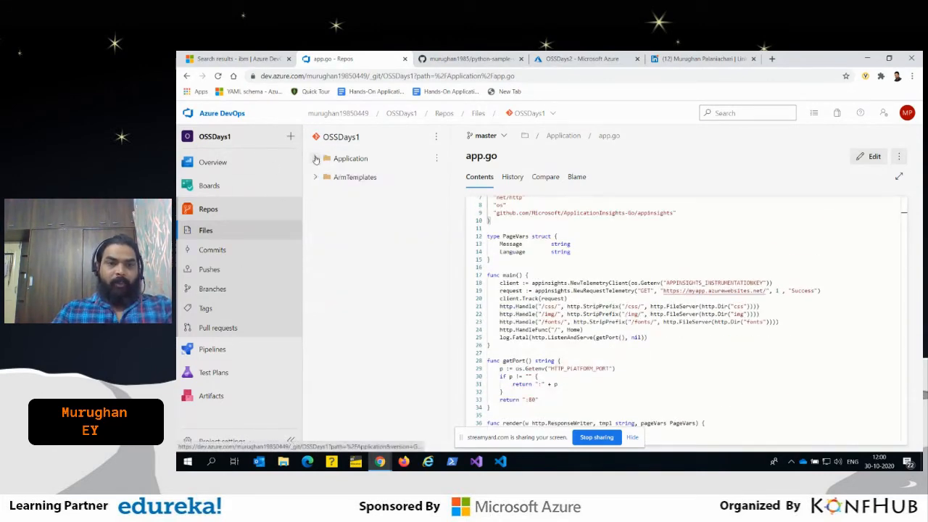
pyautogui.click(315, 176)
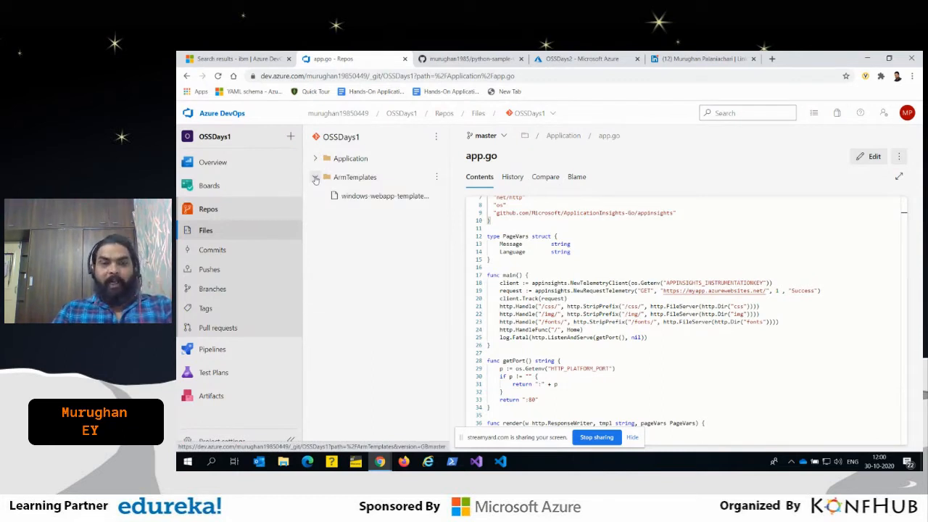
pyautogui.click(372, 196)
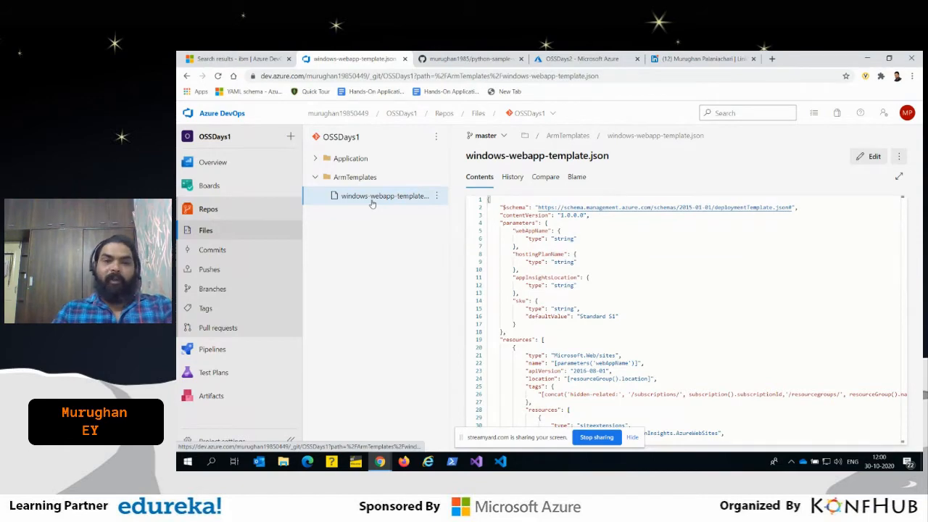
pyautogui.scroll(-3, 708, 289)
pyautogui.scroll(-9, 708, 288)
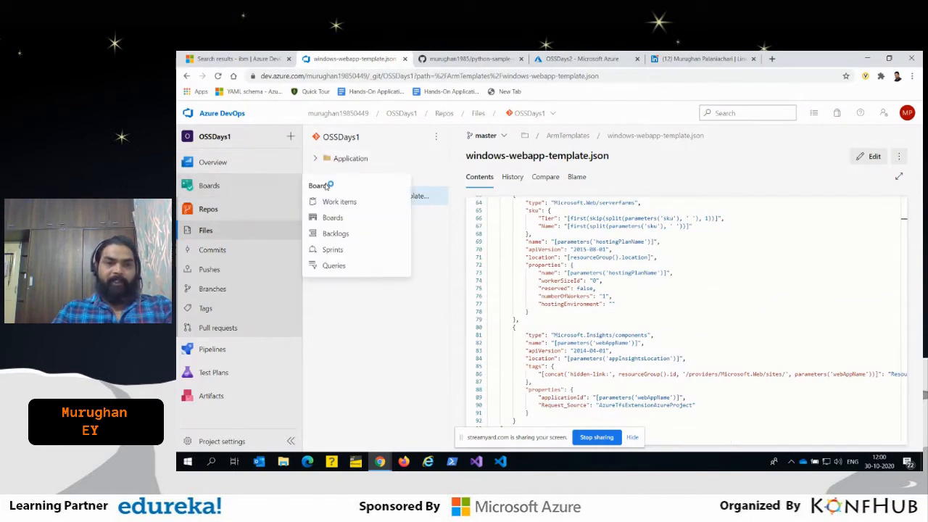
# - Collapse the ArmTemplates folder, glance at the Application folder's contents again and return to the repository's root file list
pyautogui.click(314, 177)
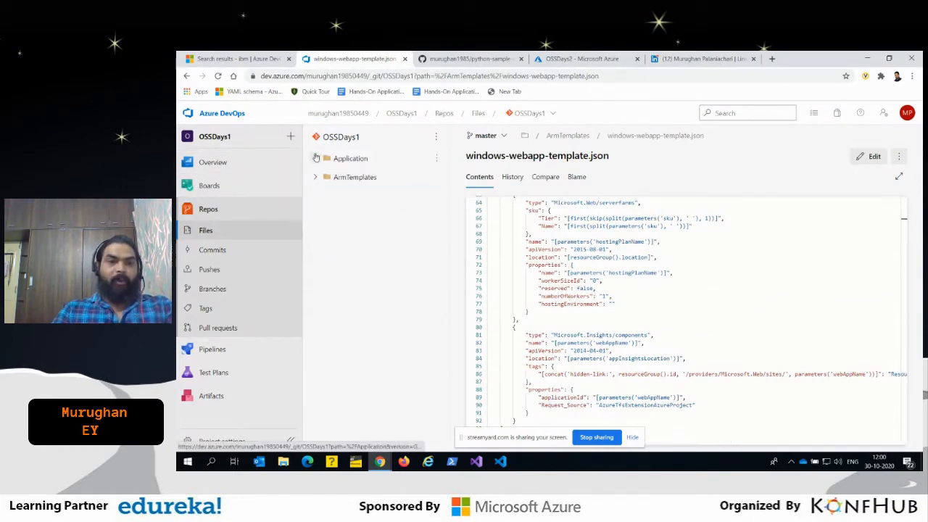
pyautogui.click(315, 158)
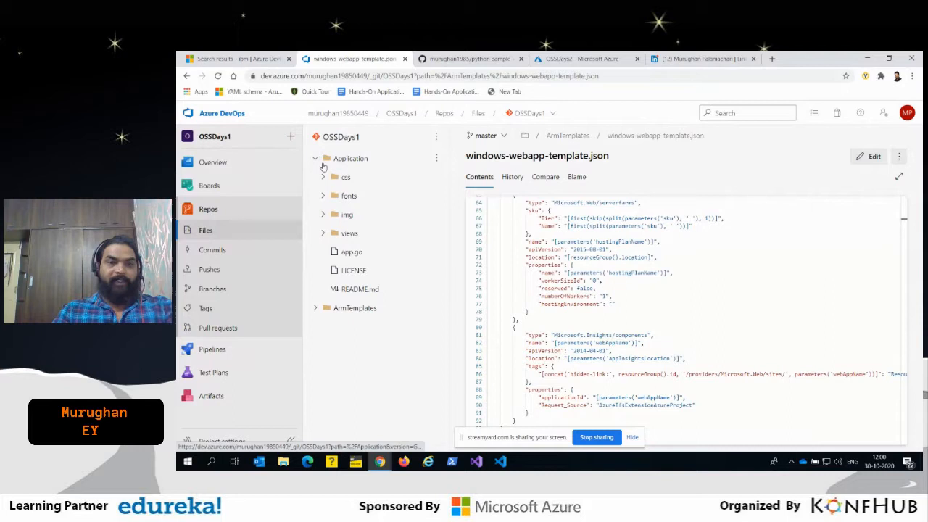
pyautogui.click(316, 158)
pyautogui.click(210, 348)
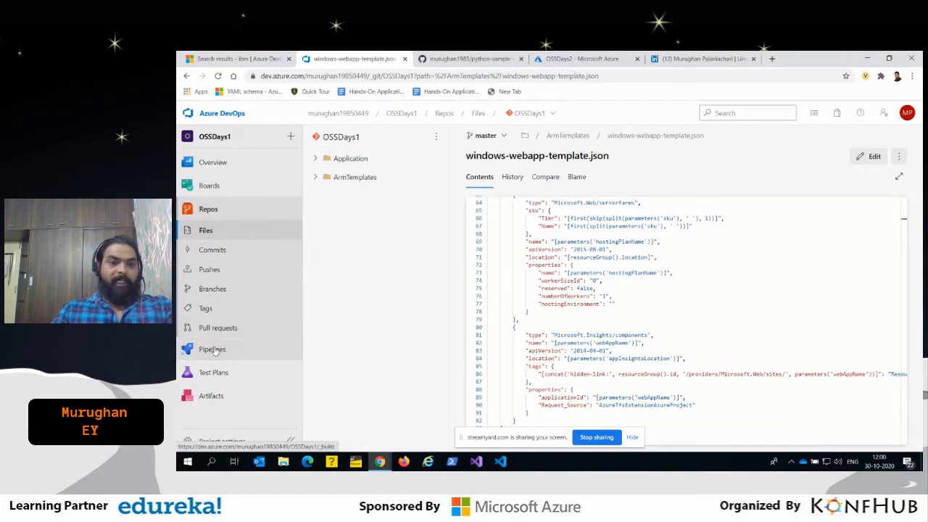
pyautogui.click(203, 211)
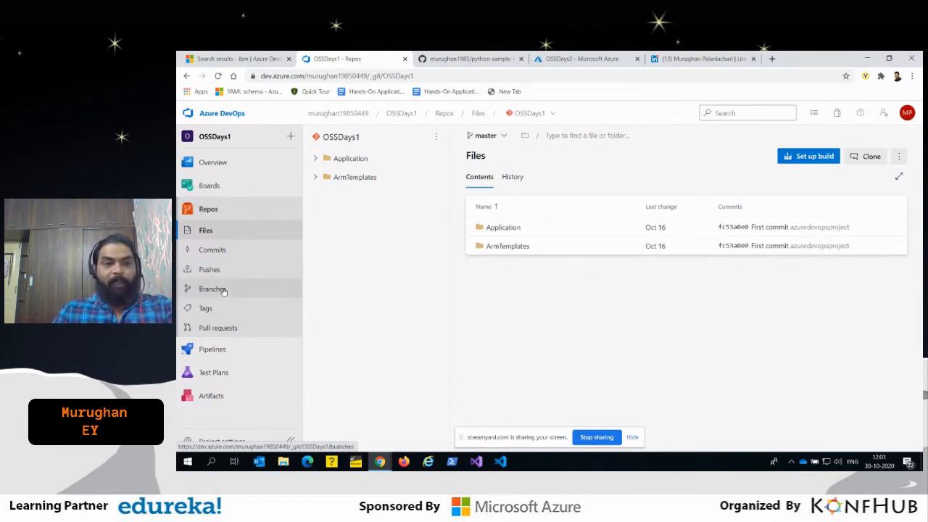
# - Open the branch policies of the master branch and require a minimum of 2 reviewers for pull requests
pyautogui.click(212, 289)
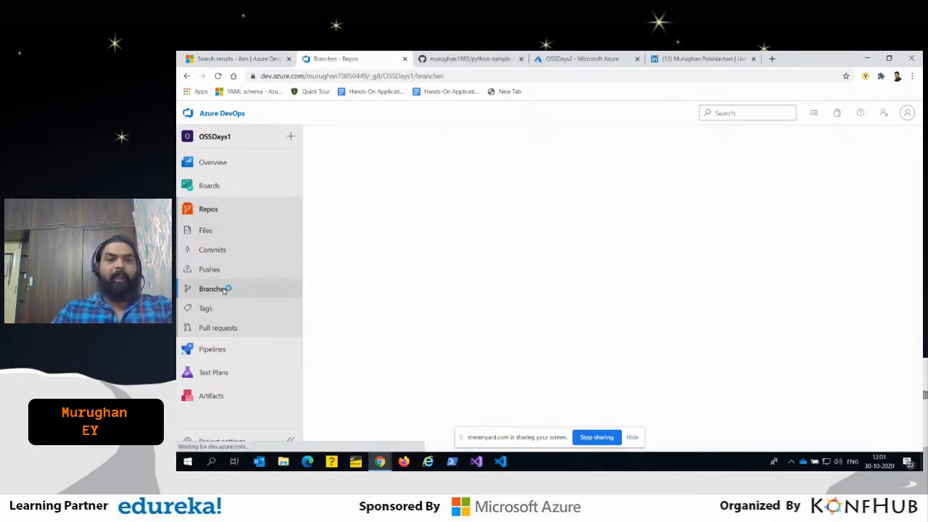
pyautogui.click(893, 215)
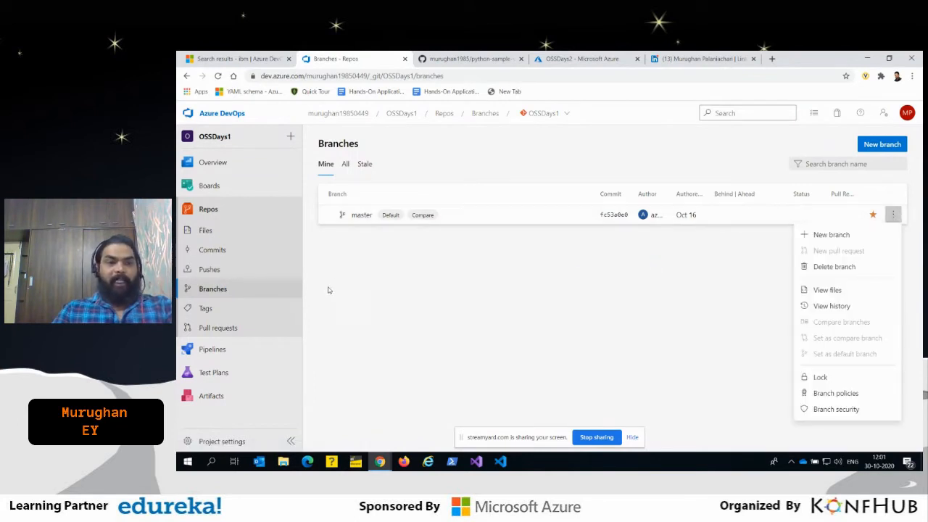
pyautogui.click(837, 392)
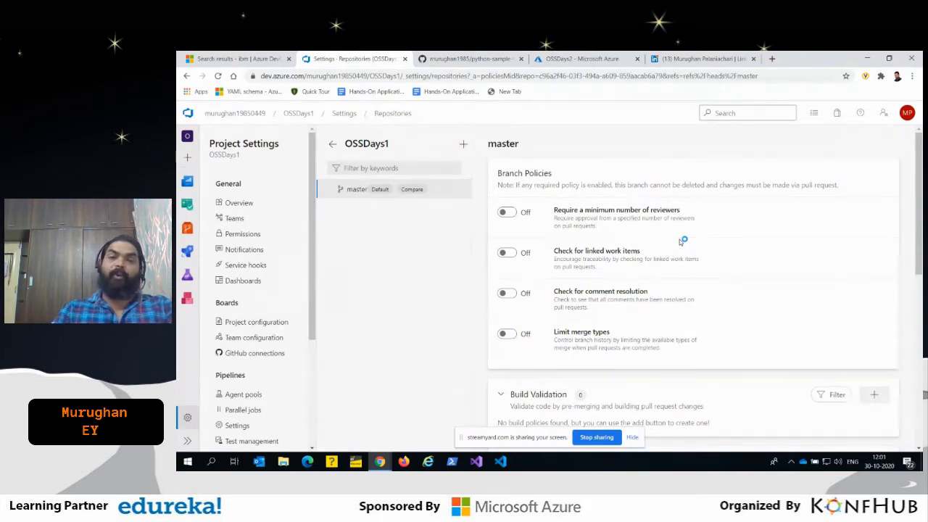
pyautogui.click(509, 213)
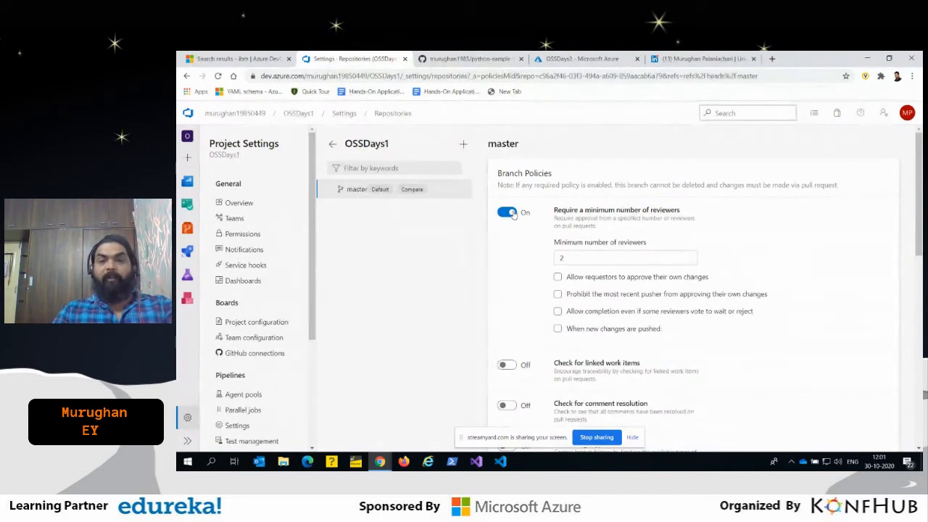
pyautogui.click(581, 257)
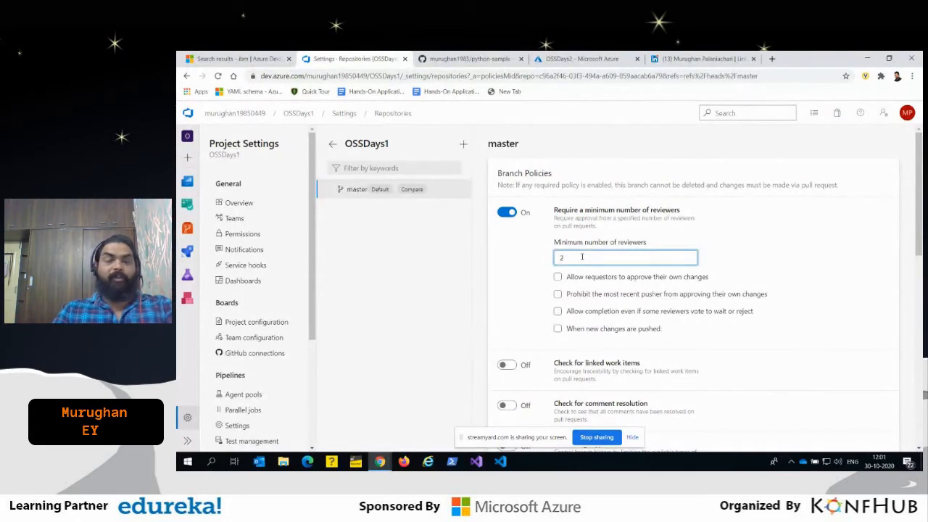
# - Look through the remaining master branch policies, including merge types, build validation, status checks and automatically included reviewers
pyautogui.scroll(-1, 812, 292)
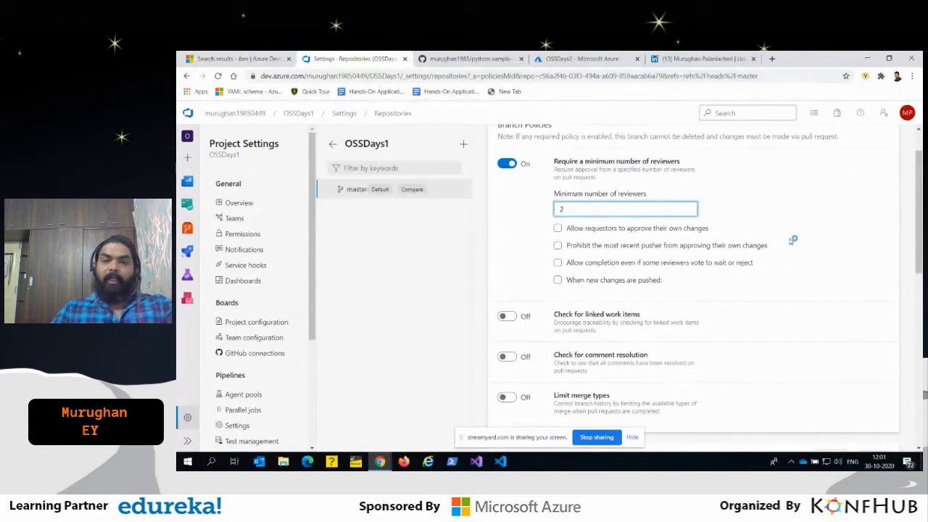
pyautogui.scroll(-3, 777, 257)
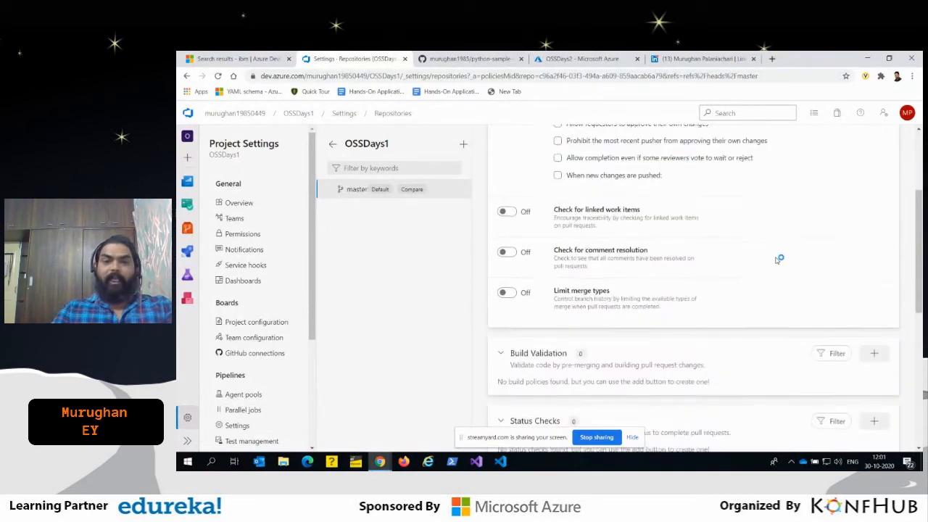
pyautogui.scroll(3, 648, 280)
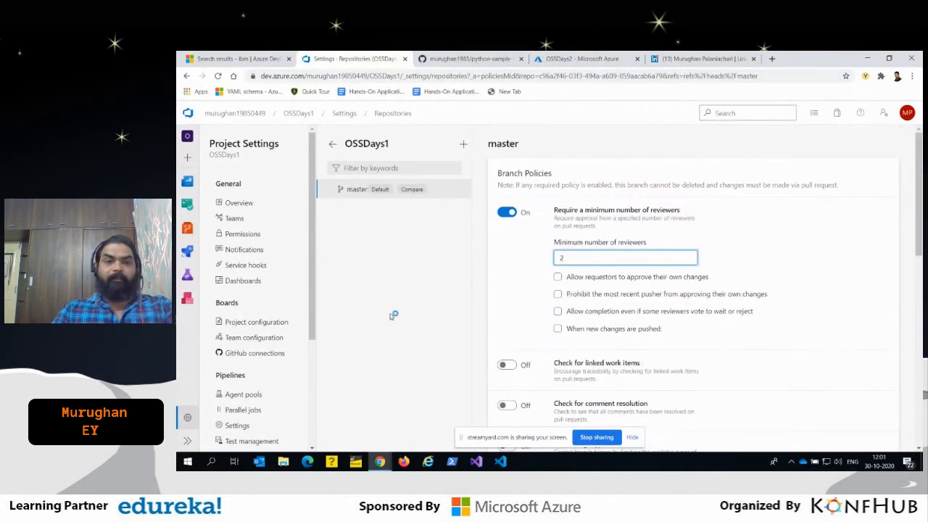
pyautogui.scroll(-1, 692, 261)
pyautogui.scroll(-5, 692, 261)
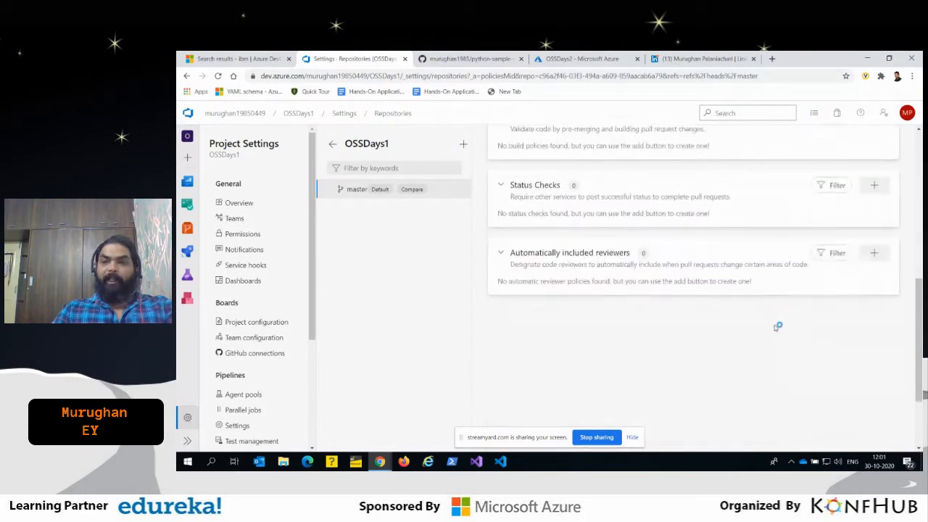
pyautogui.scroll(6, 773, 315)
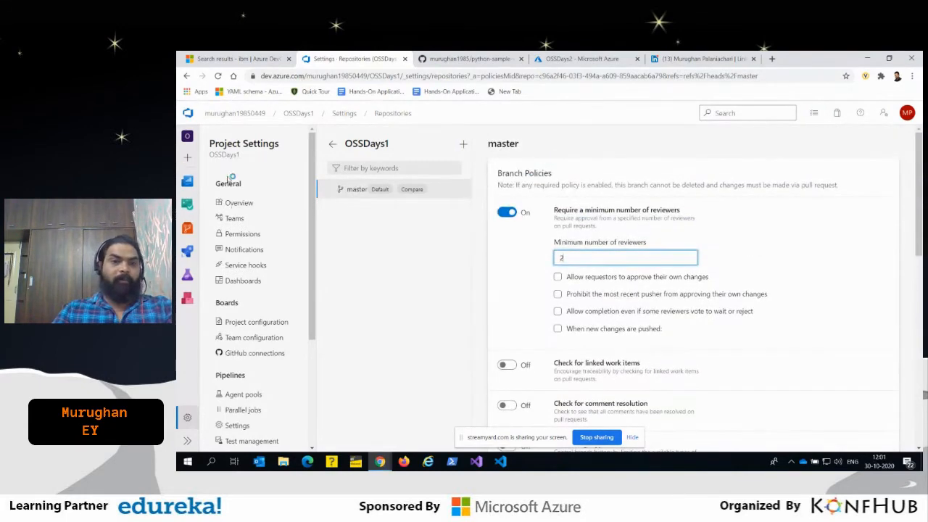
# - Return to the branch list and view the repository's tags and pull requests
pyautogui.click(187, 76)
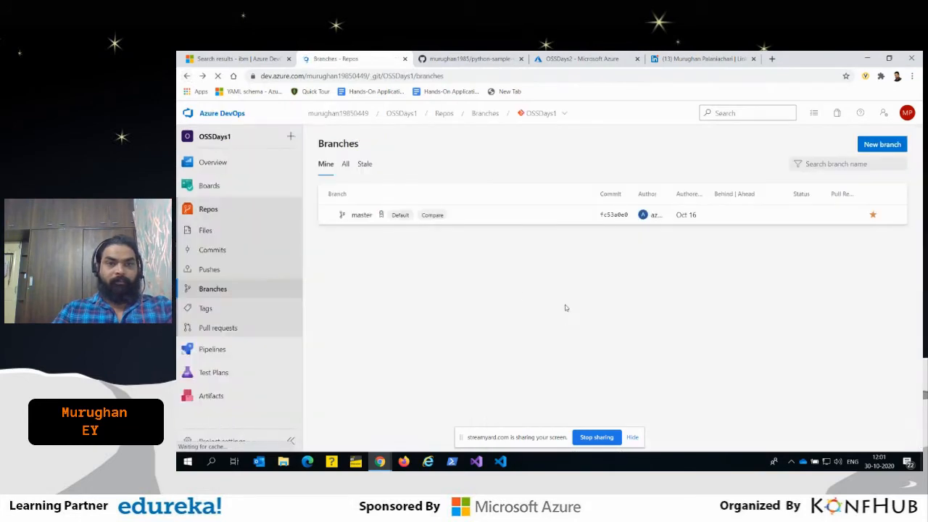
pyautogui.click(217, 310)
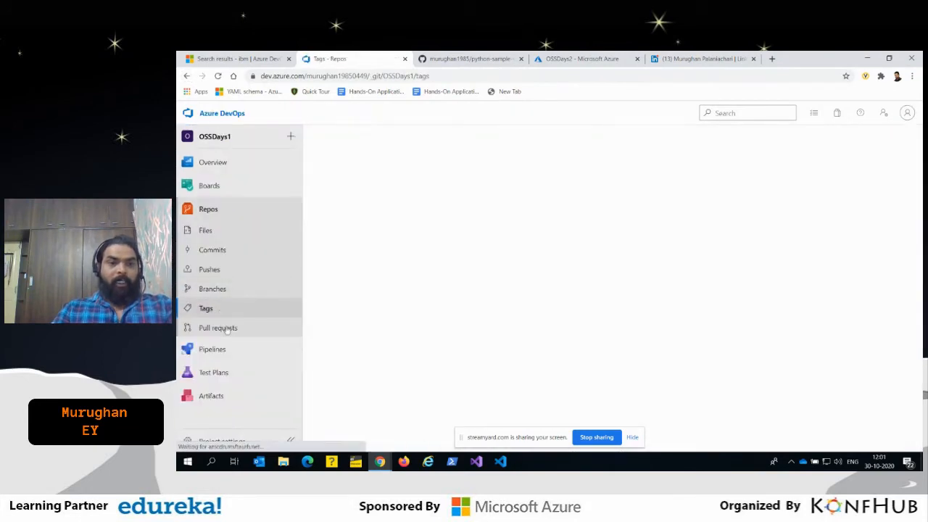
pyautogui.click(227, 331)
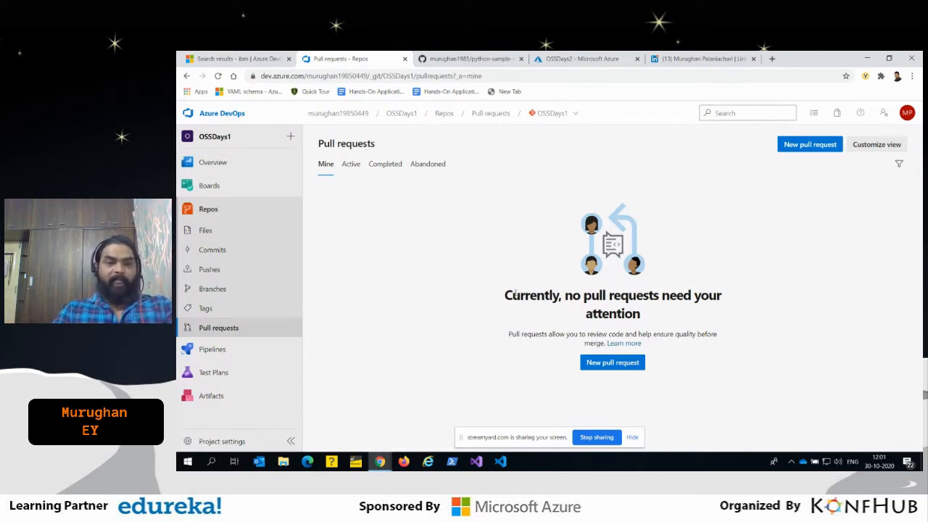
# - Open the OSSDays1 - CI pipeline for editing and show the source options of its Get sources step
pyautogui.click(208, 349)
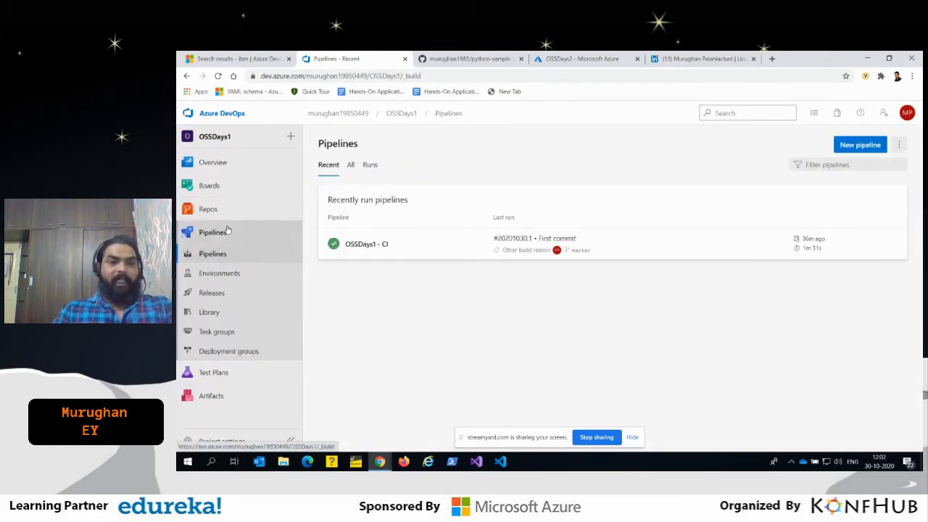
pyautogui.click(387, 245)
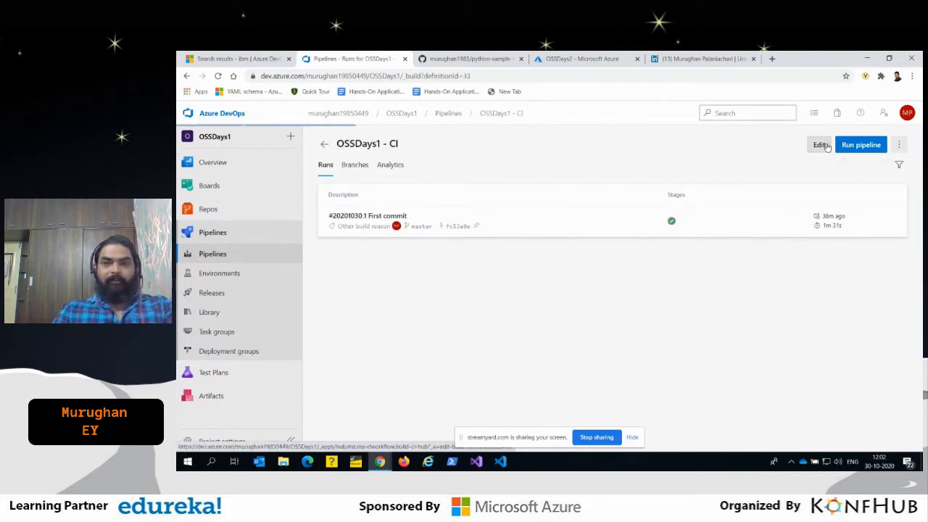
pyautogui.click(819, 145)
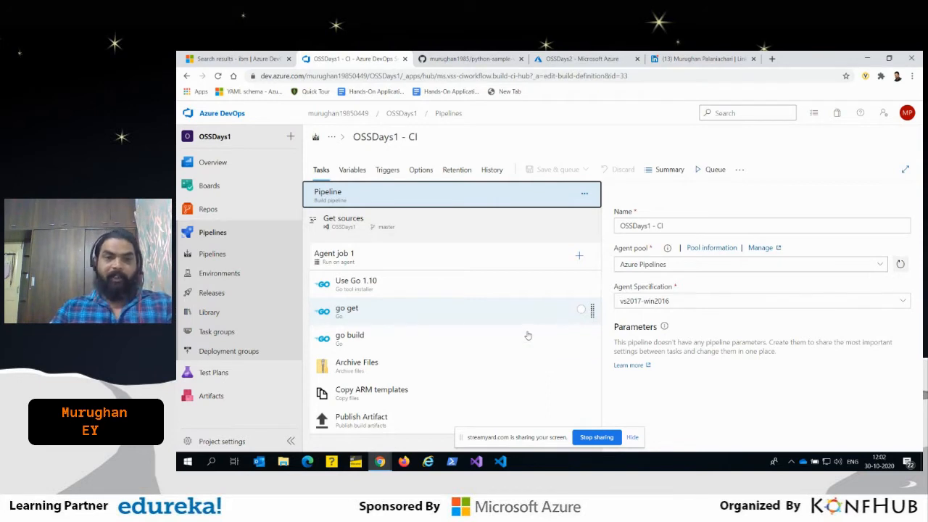
pyautogui.click(468, 228)
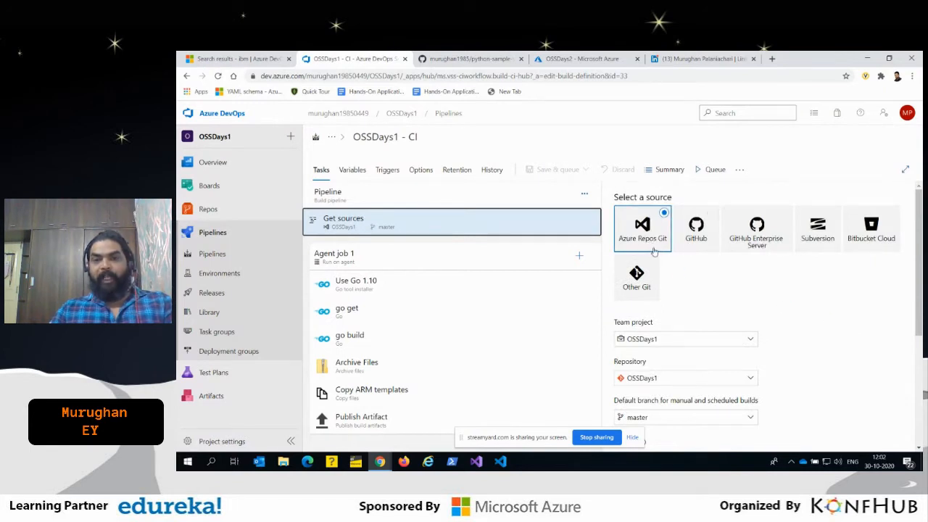
# - Review the repository, branch and tagging options of the Get sources step and the settings of the Use Go 1.10 task
pyautogui.scroll(-2, 647, 242)
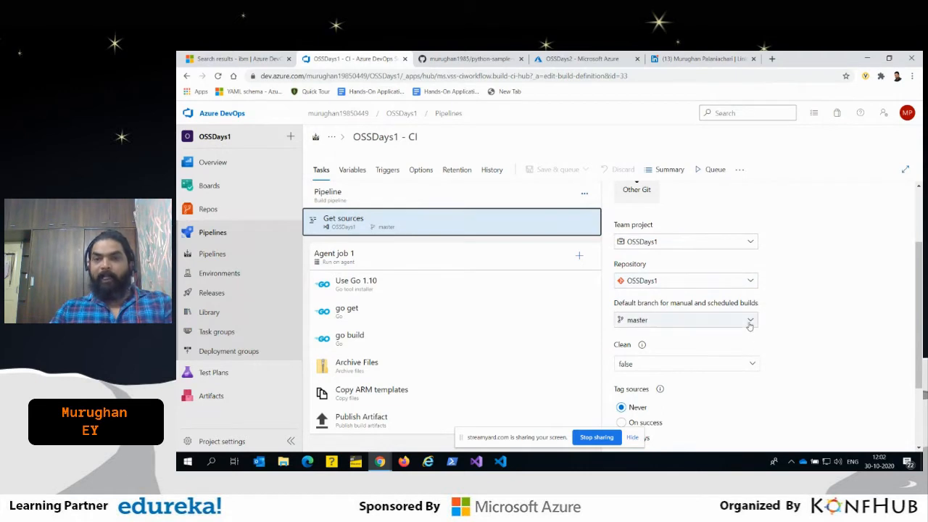
pyautogui.scroll(-1, 812, 339)
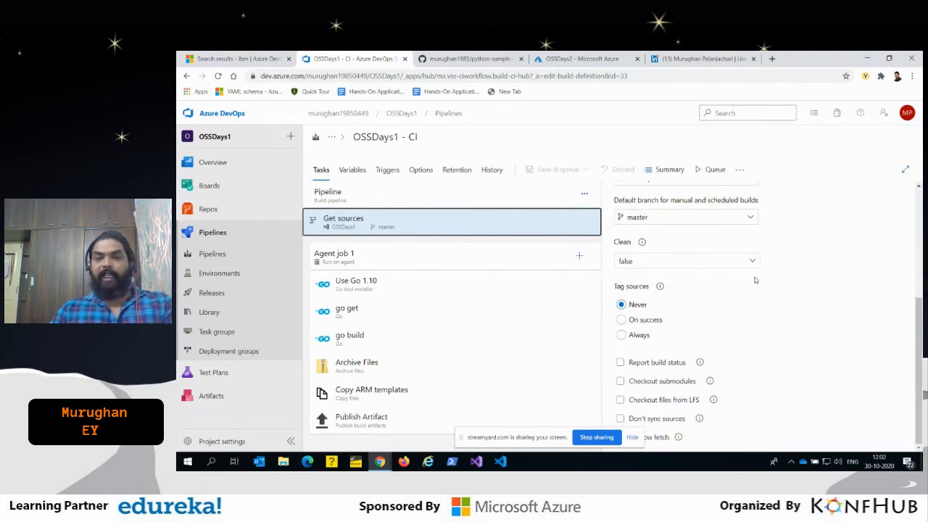
pyautogui.scroll(3, 780, 310)
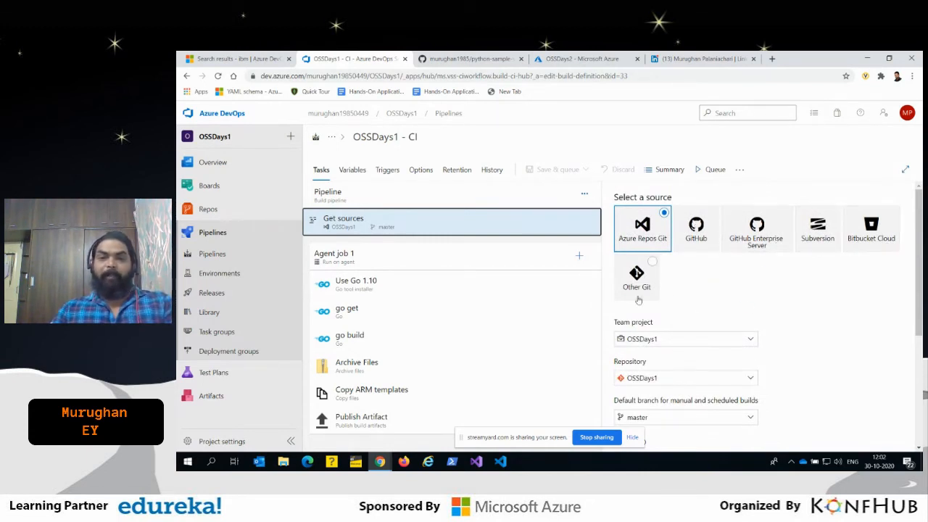
pyautogui.click(390, 296)
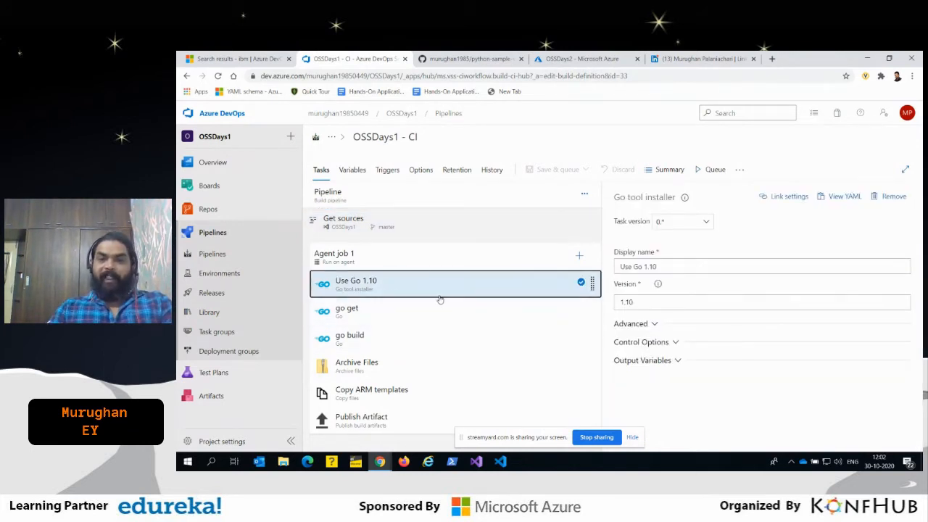
pyautogui.moveTo(698, 266); pyautogui.dragTo(618, 266)
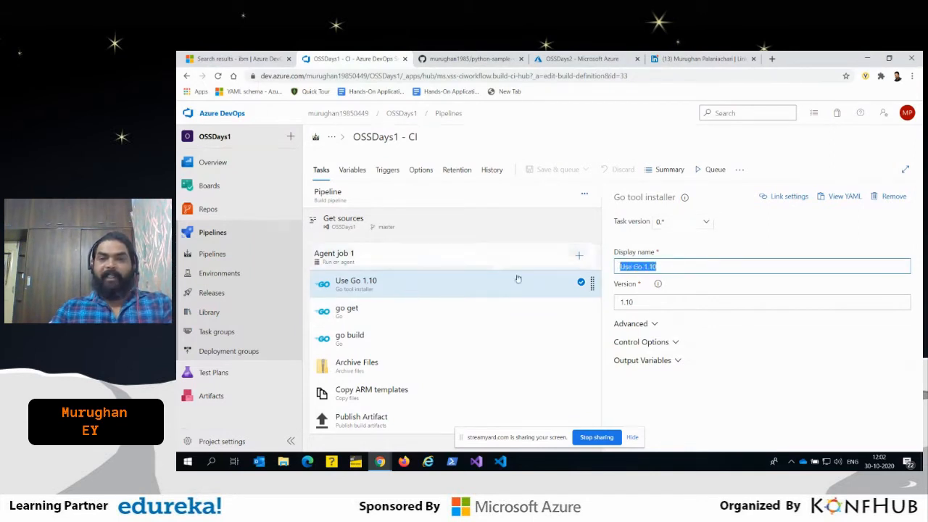
# - Search the available tasks for "go", add a Go task to Agent job 1, view its settings and remove it again
pyautogui.click(578, 256)
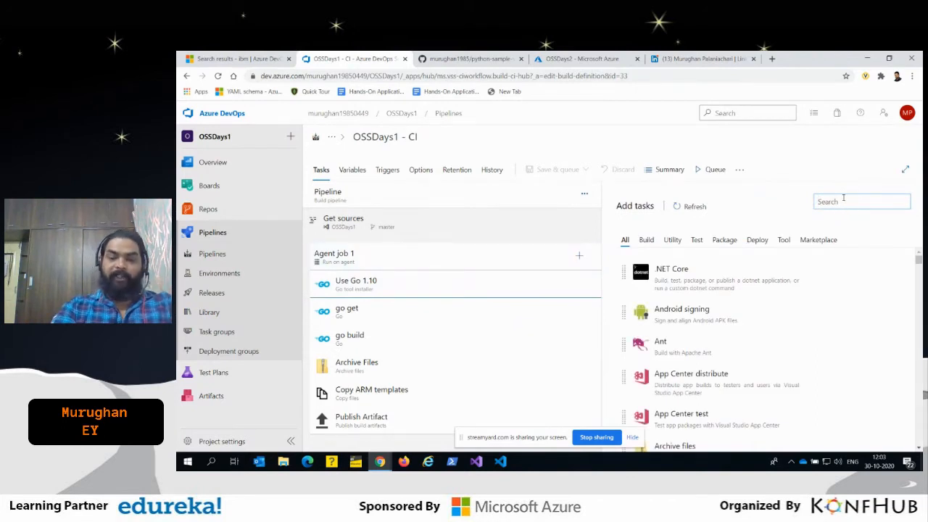
pyautogui.write('go')
pyautogui.click(674, 257)
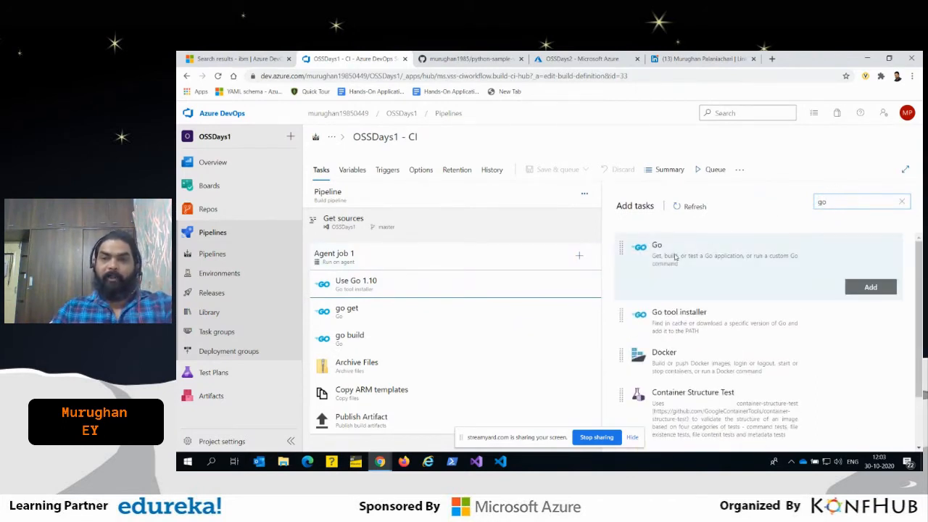
pyautogui.click(870, 287)
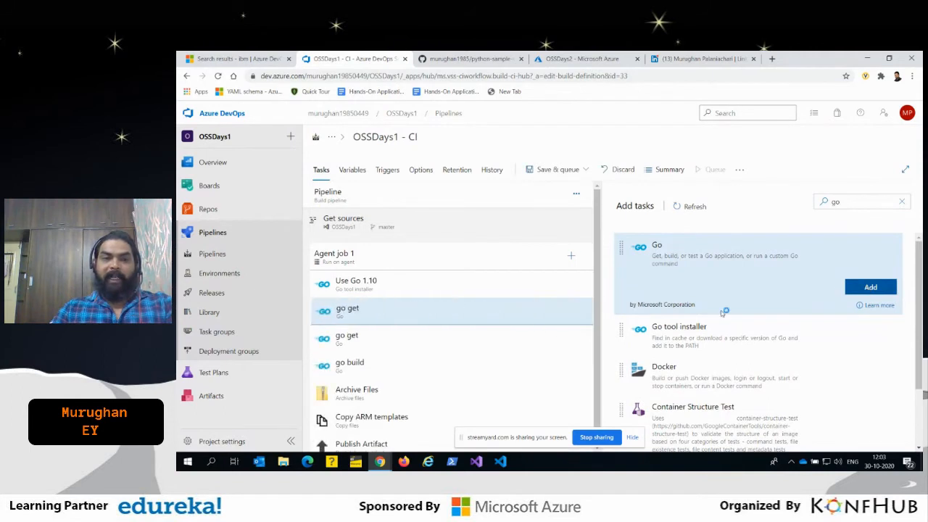
pyautogui.click(407, 310)
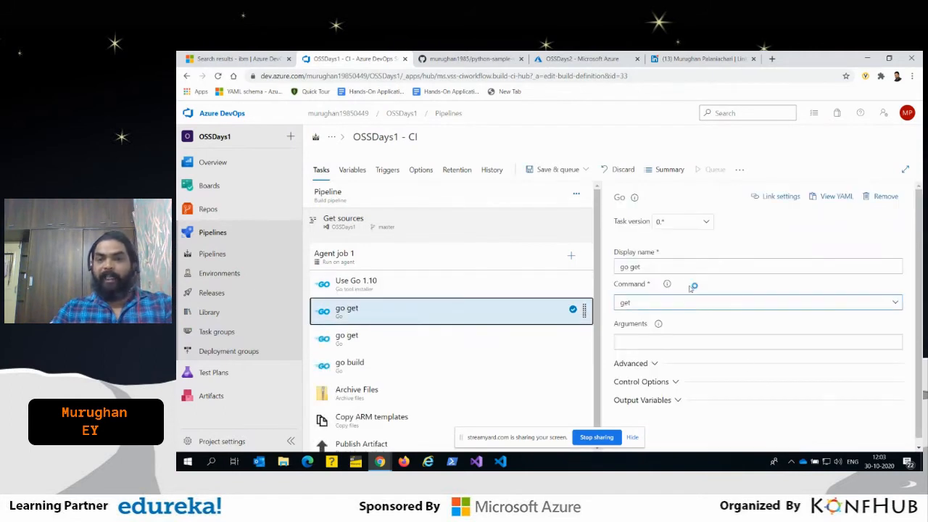
pyautogui.click(725, 336)
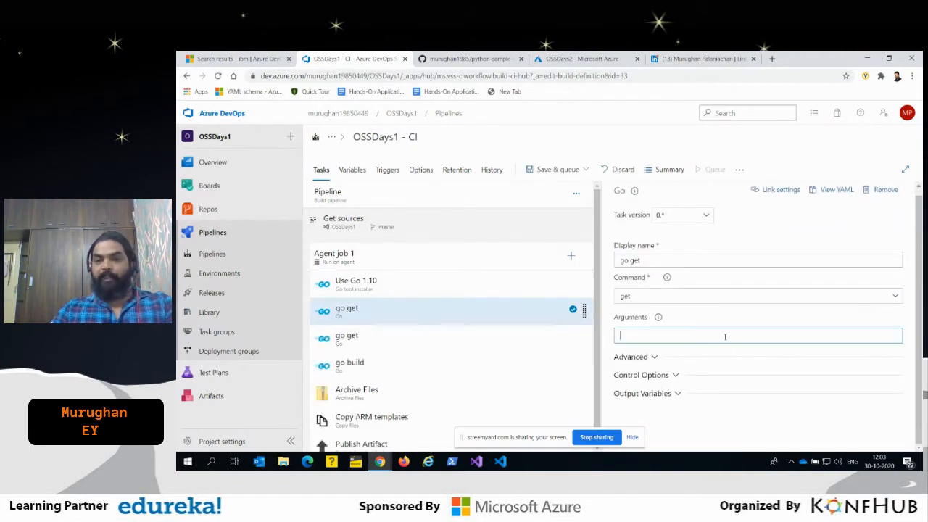
pyautogui.click(883, 194)
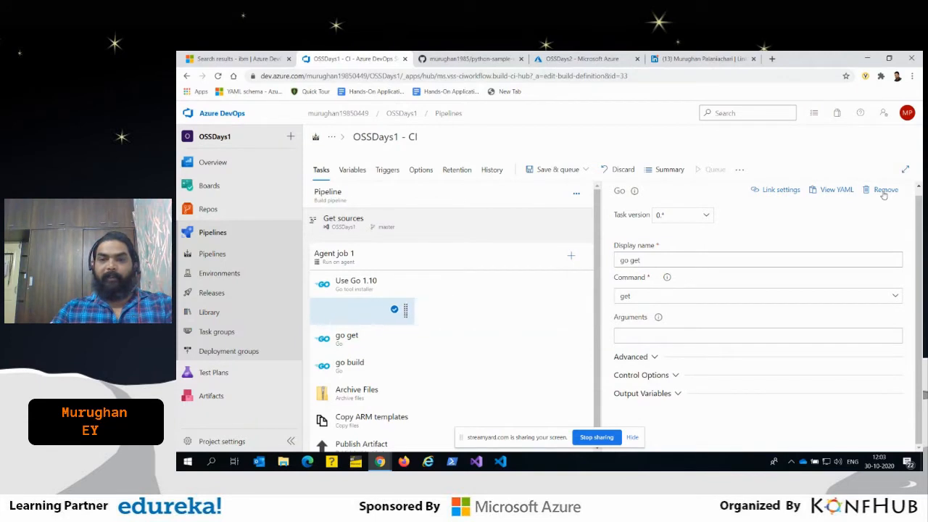
# - Review the settings of the Use Go 1.10, go get and go build tasks, including the command choices of go build
pyautogui.click(389, 284)
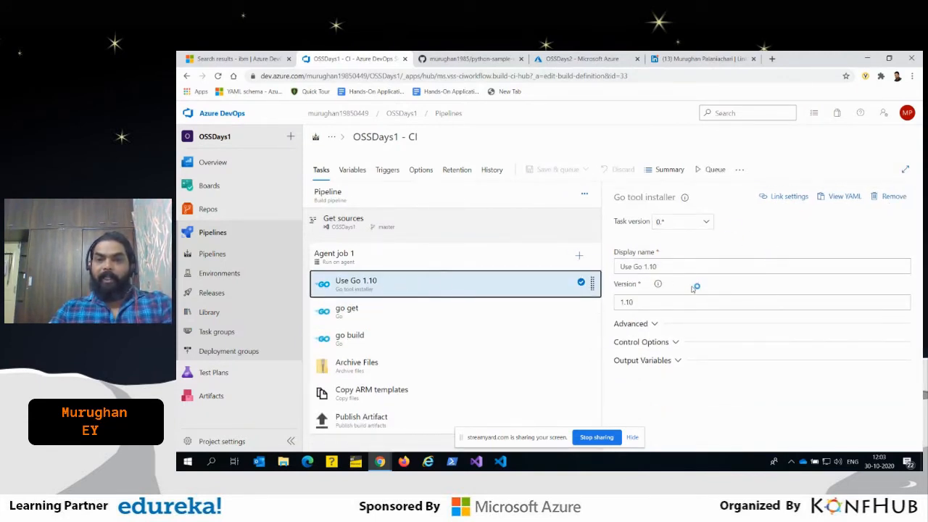
pyautogui.click(365, 319)
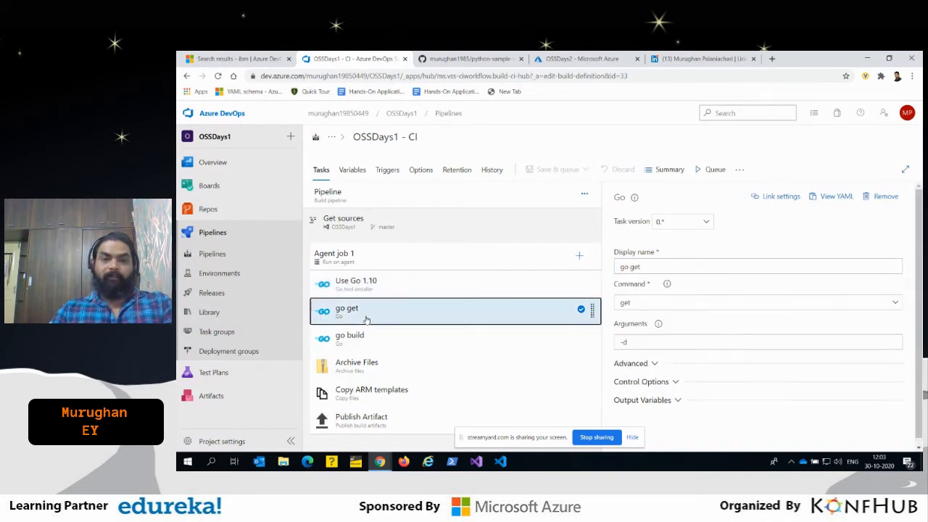
pyautogui.scroll(-1, 721, 318)
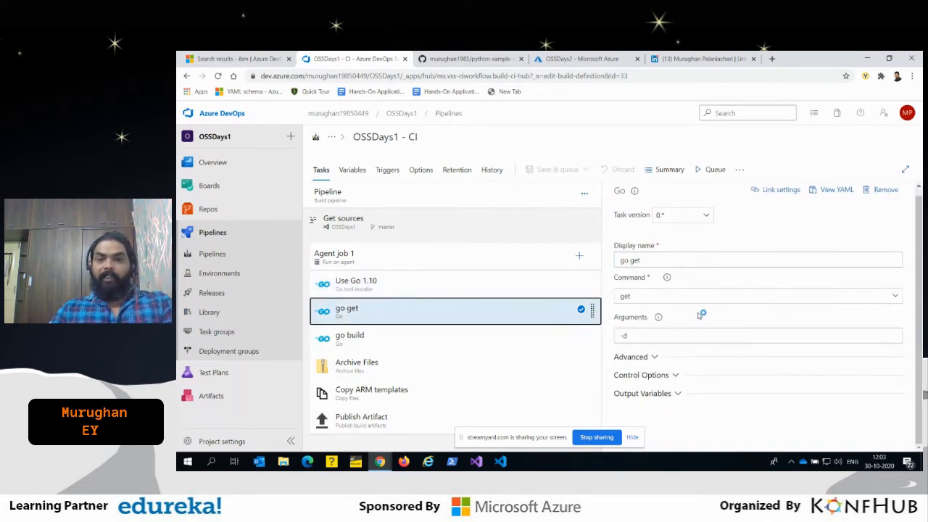
pyautogui.click(371, 343)
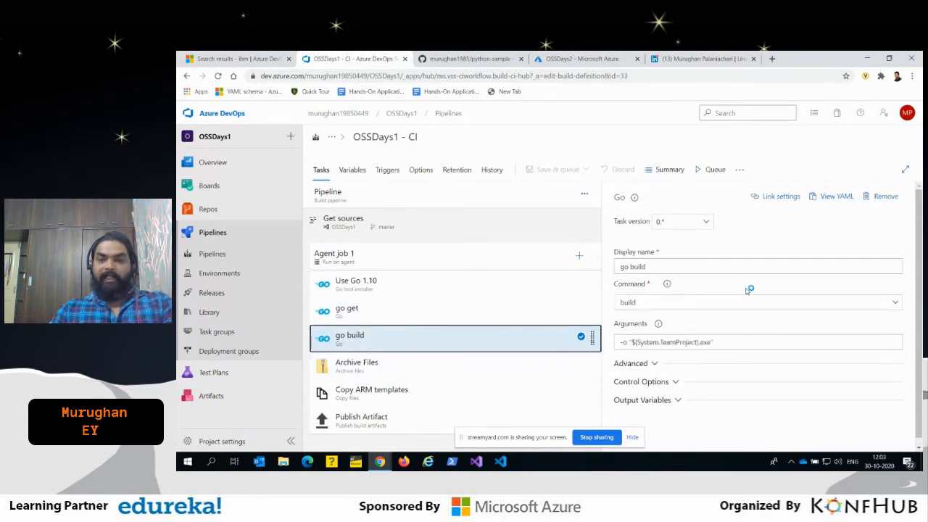
pyautogui.scroll(-1, 710, 326)
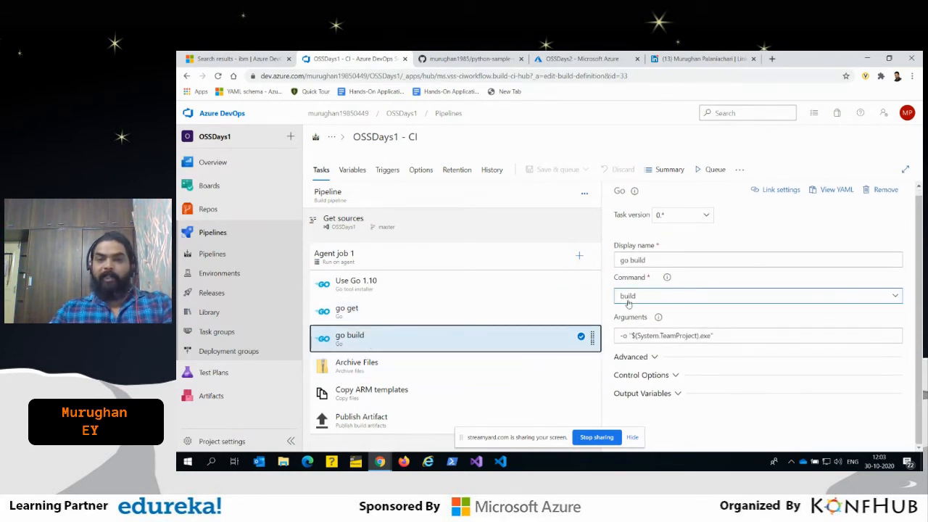
pyautogui.click(628, 297)
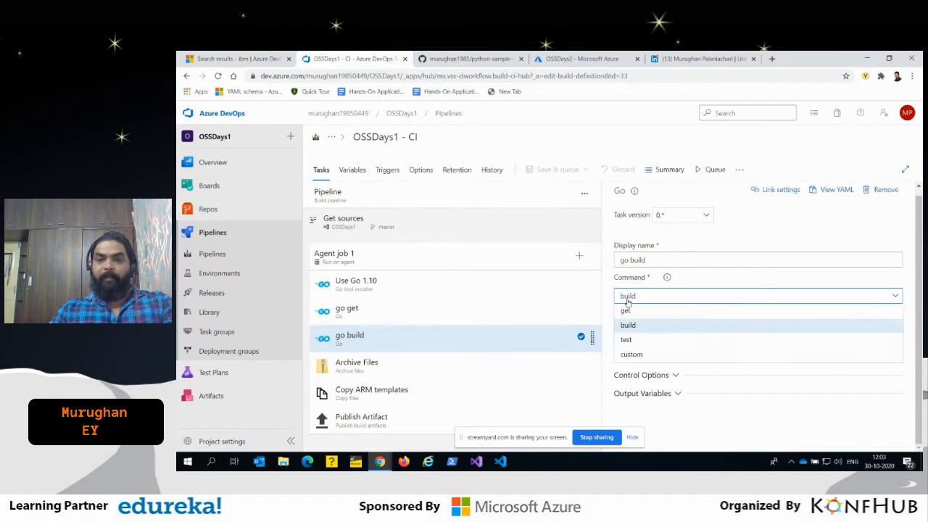
pyautogui.click(703, 284)
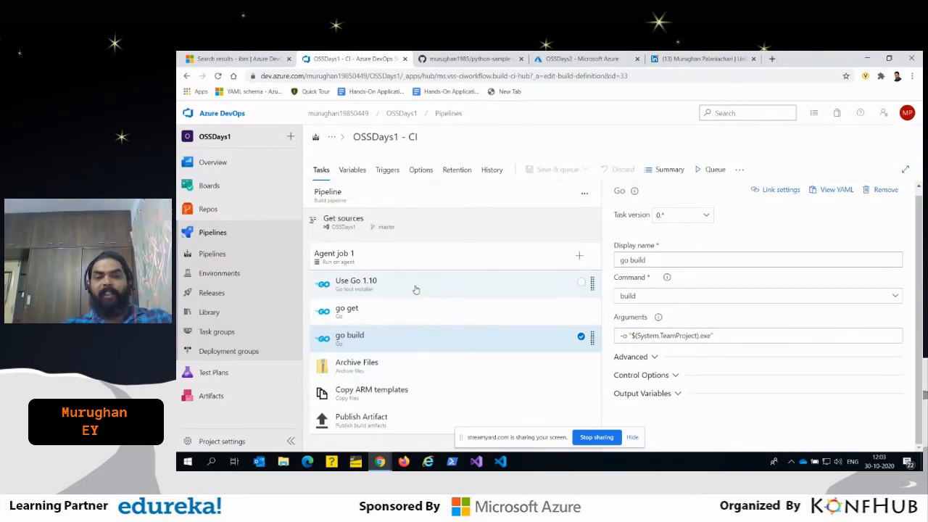
# - Review the settings of the Archive Files, Copy ARM templates and Publish Artifact tasks
pyautogui.click(414, 368)
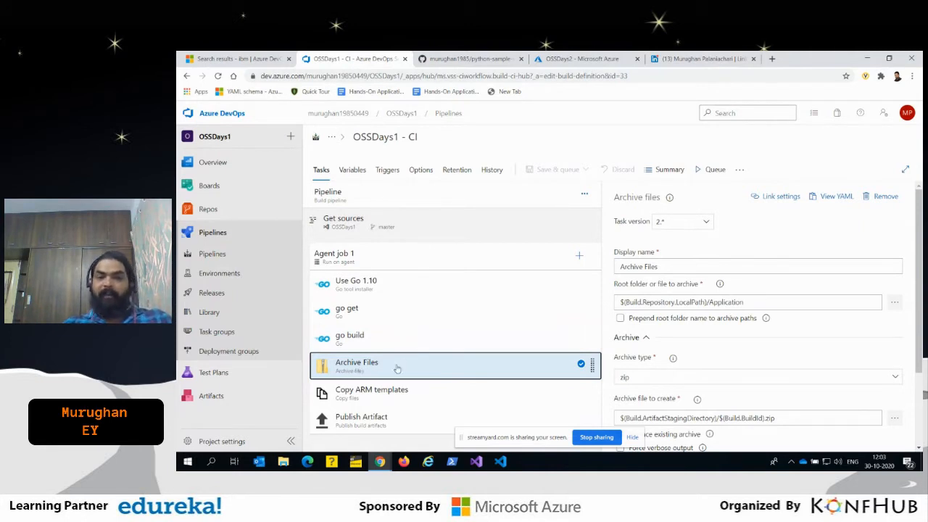
pyautogui.click(376, 399)
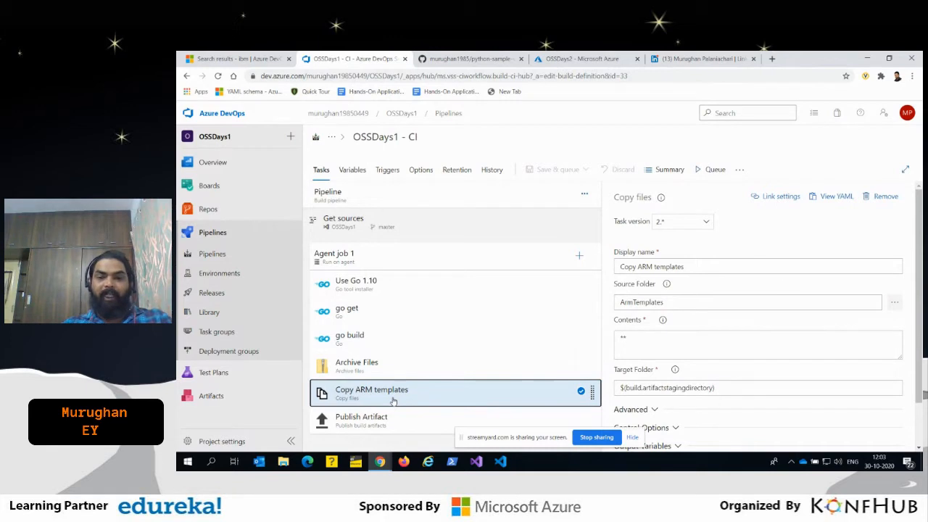
pyautogui.scroll(-2, 756, 373)
pyautogui.click(364, 426)
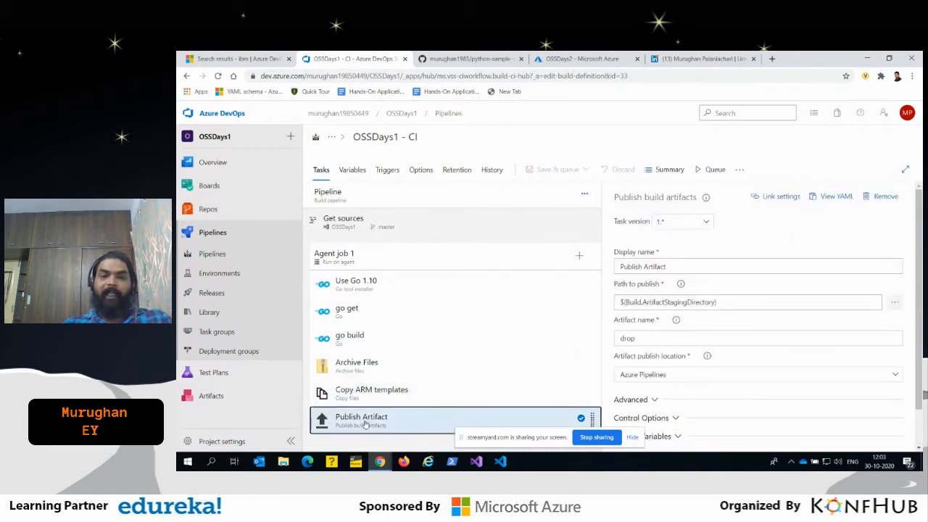
pyautogui.scroll(-2, 737, 343)
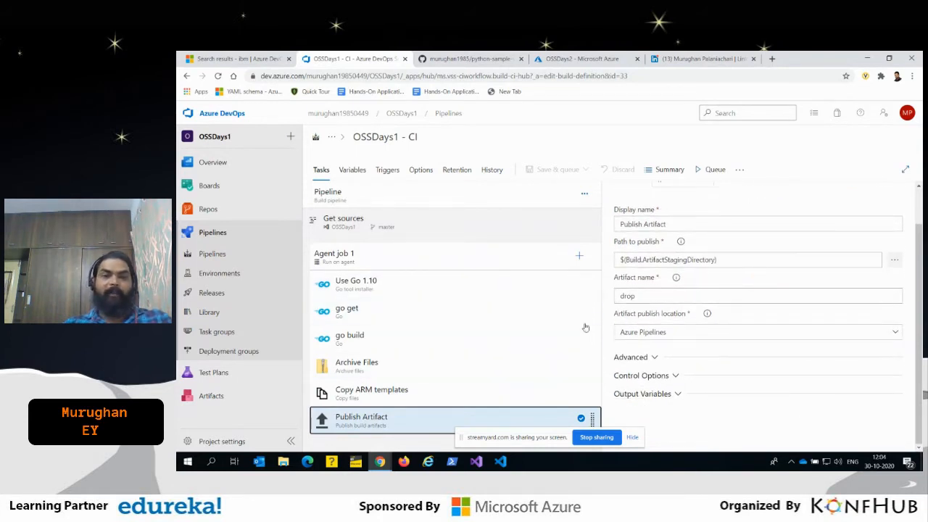
# - Open the OSSDays1 - CD release pipeline for editing and view the details of its Drop artifact
pyautogui.click(210, 294)
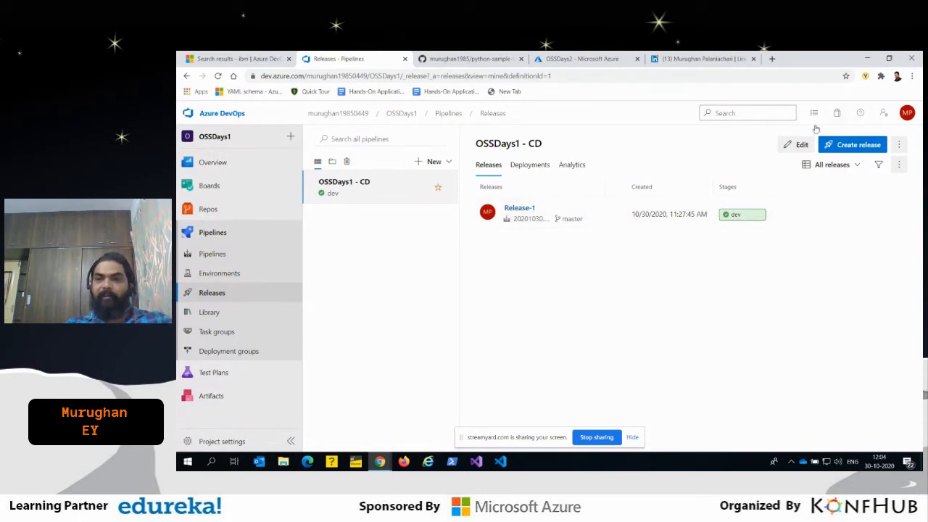
pyautogui.click(793, 144)
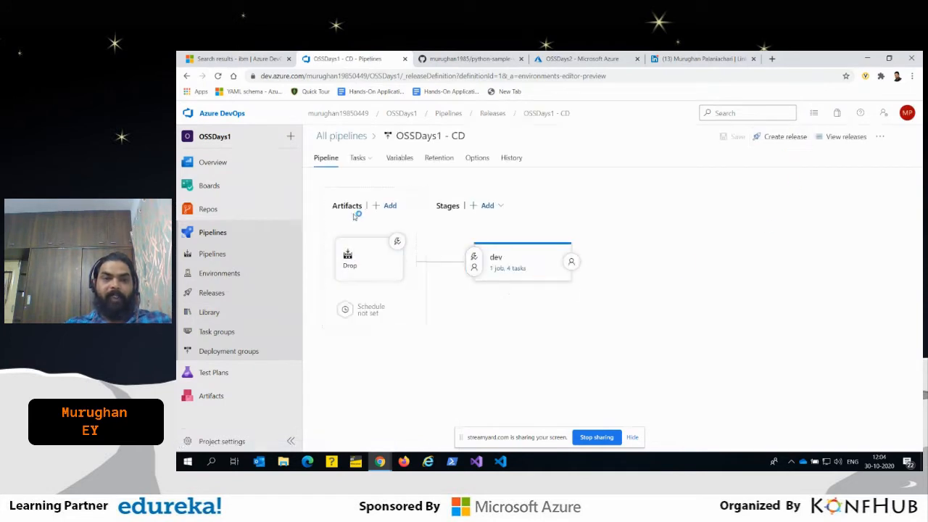
pyautogui.click(348, 262)
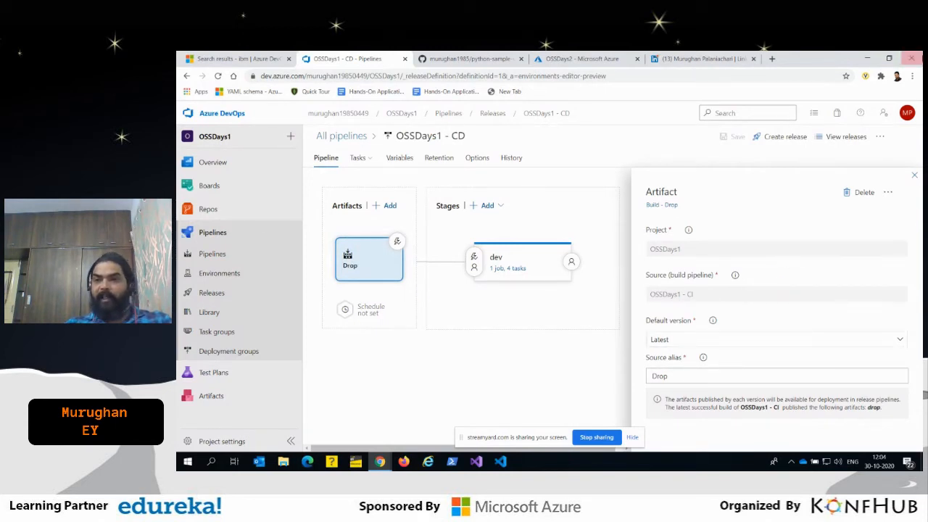
pyautogui.click(914, 178)
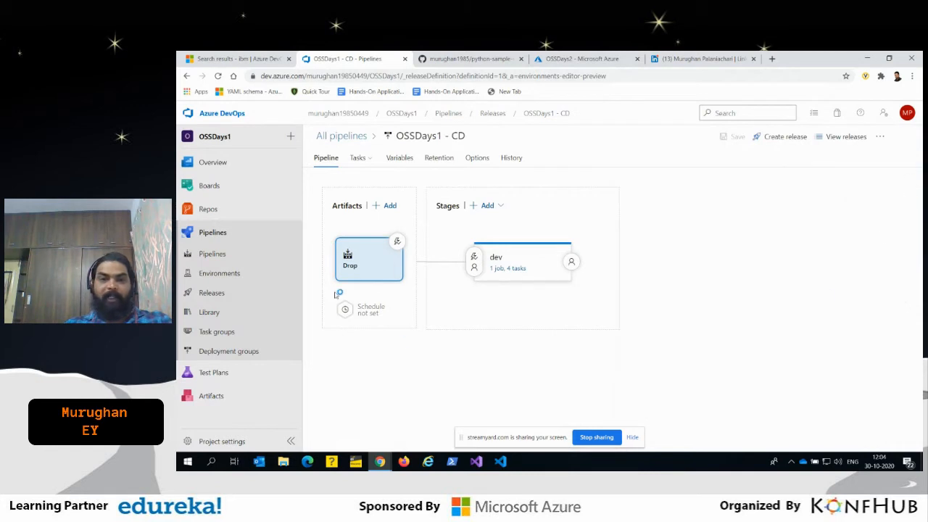
# - Open the dev stage's tasks and review the Azure details of the Azure Deployment:Create Azure App Service task
pyautogui.click(531, 248)
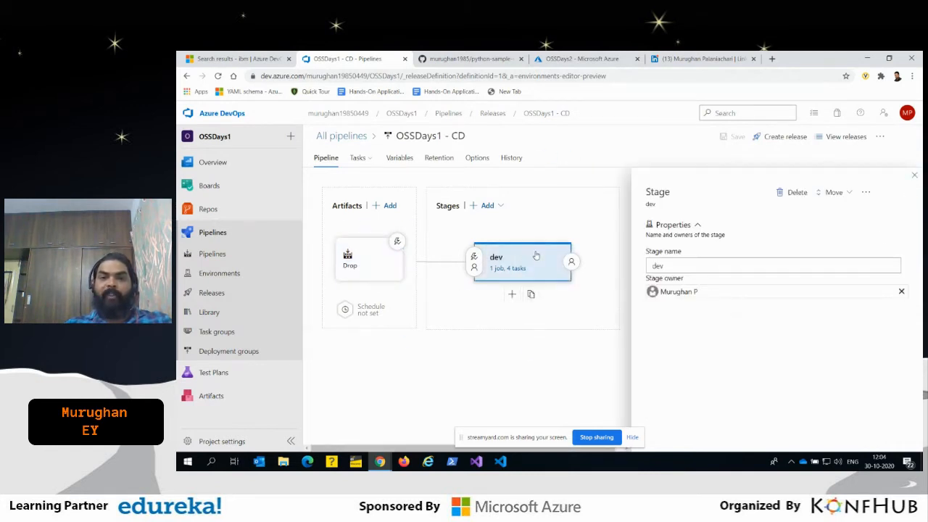
pyautogui.click(524, 269)
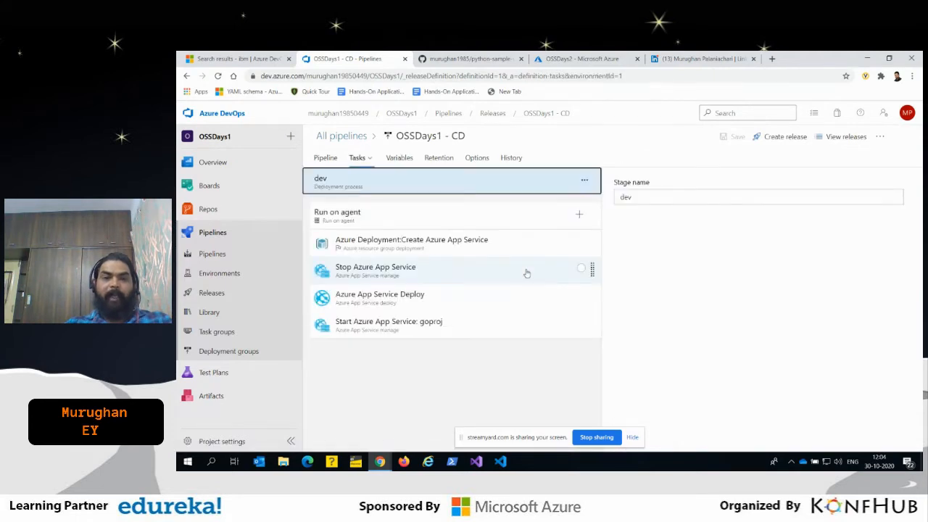
pyautogui.click(470, 247)
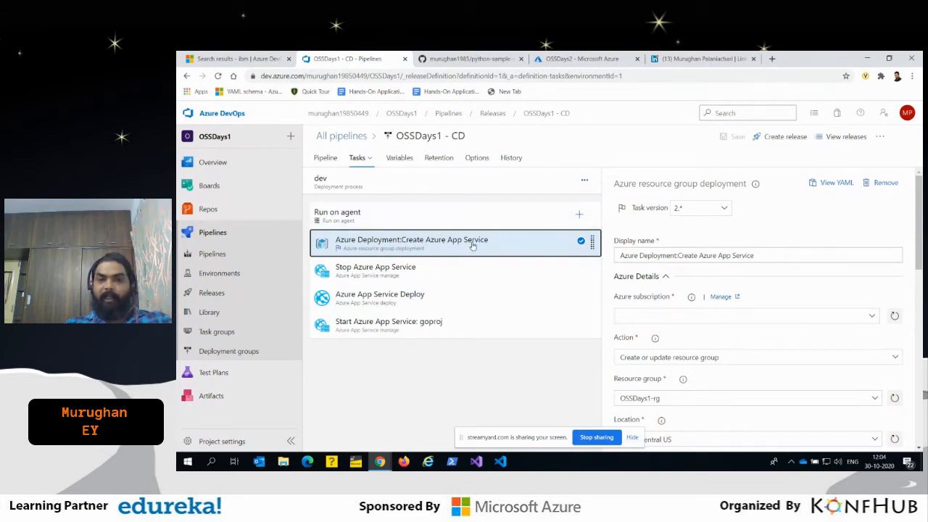
pyautogui.scroll(-2, 836, 286)
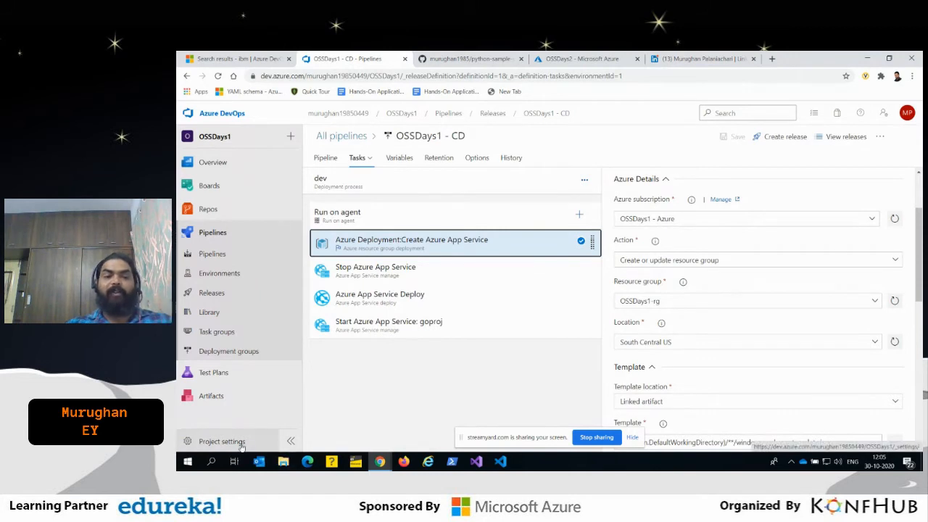
# - Open the OSSDays1 project settings in a separate browser tab and show the project's service connections
pyautogui.rightClick(243, 446)
pyautogui.click(275, 366)
pyautogui.click(442, 59)
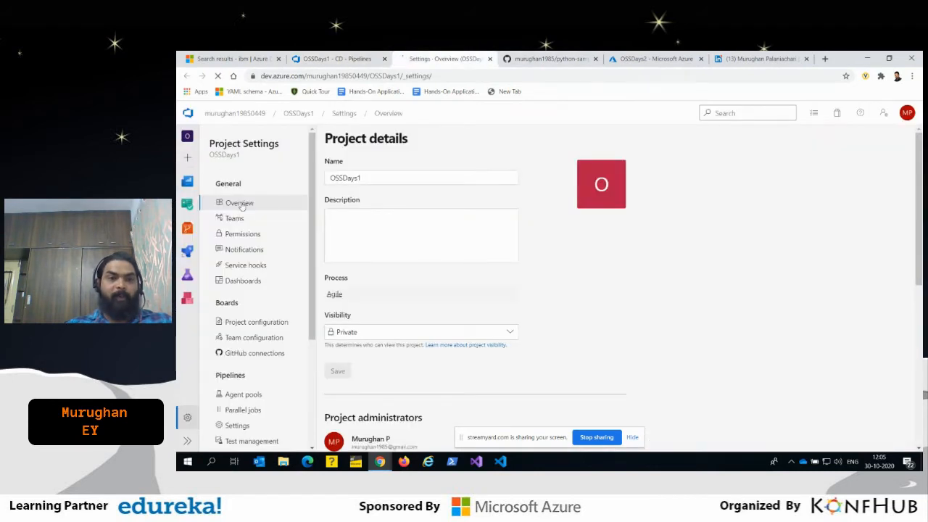
pyautogui.scroll(-3, 248, 300)
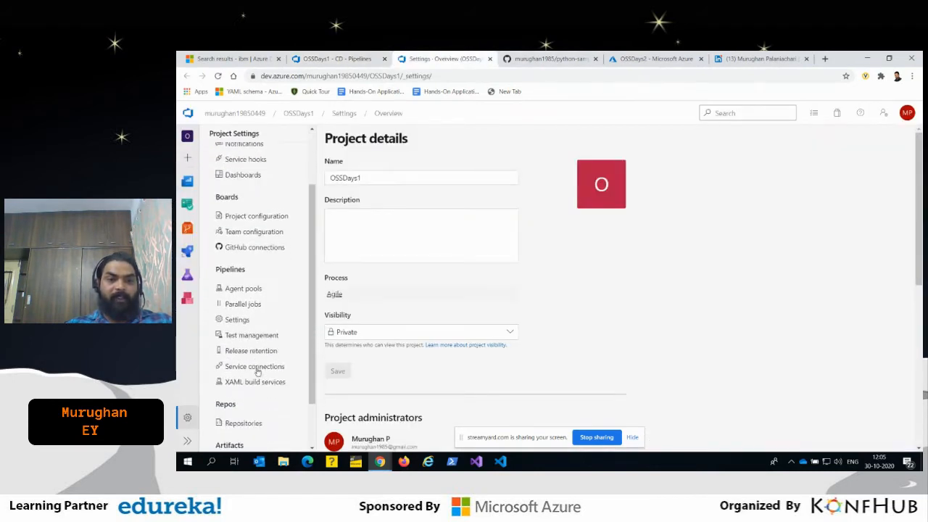
pyautogui.click(261, 367)
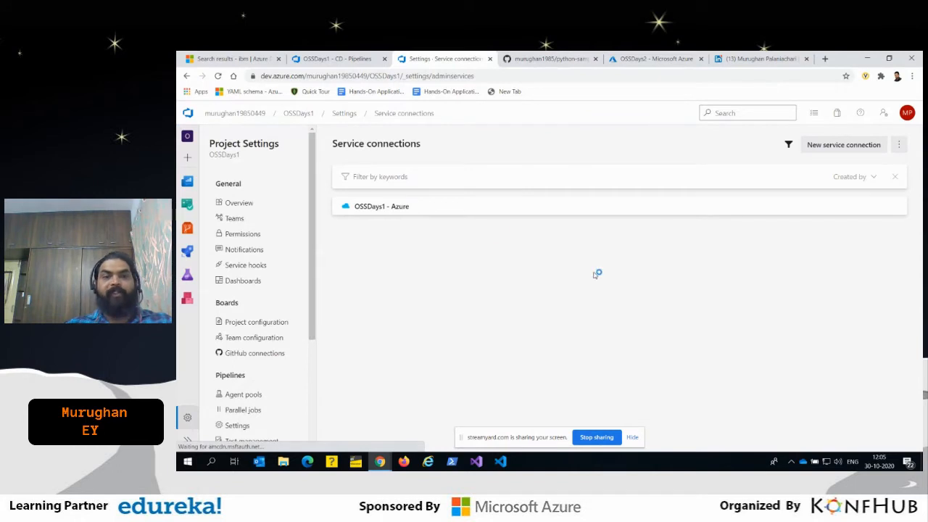
# - Review the new service connection form for Azure Resource Manager with Service principal (manual) authentication, then close it without saving
pyautogui.click(853, 146)
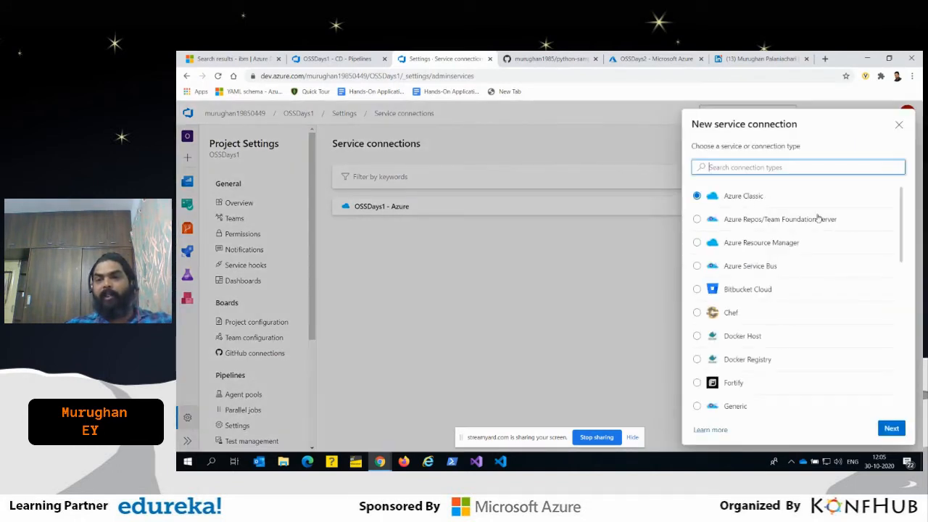
pyautogui.click(767, 245)
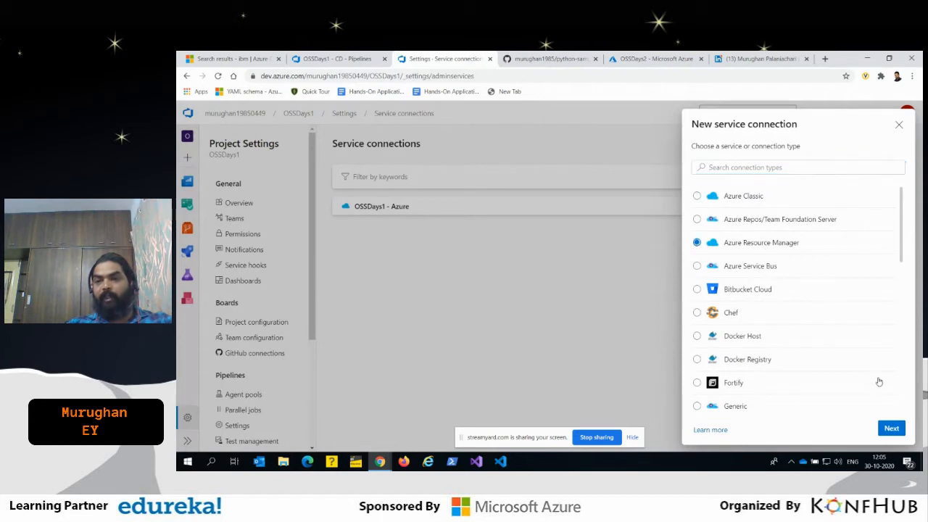
pyautogui.click(891, 428)
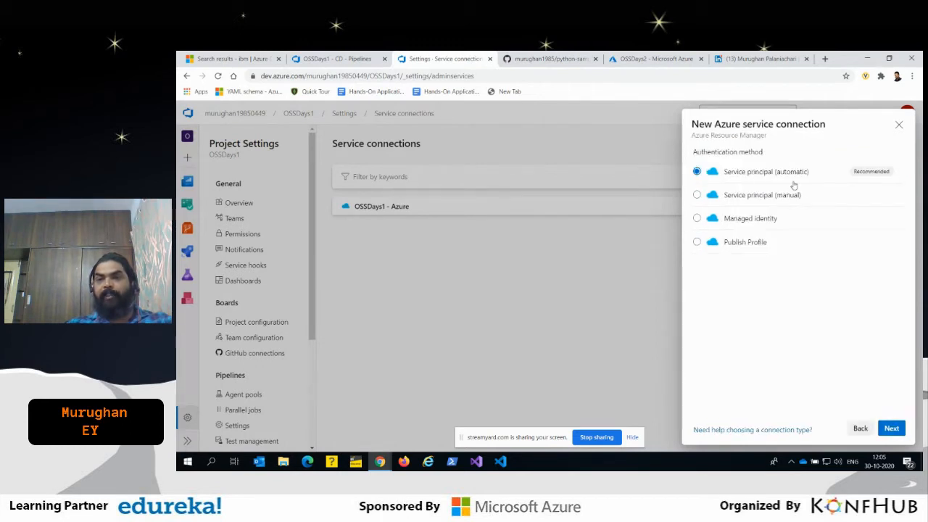
pyautogui.click(777, 195)
pyautogui.click(893, 429)
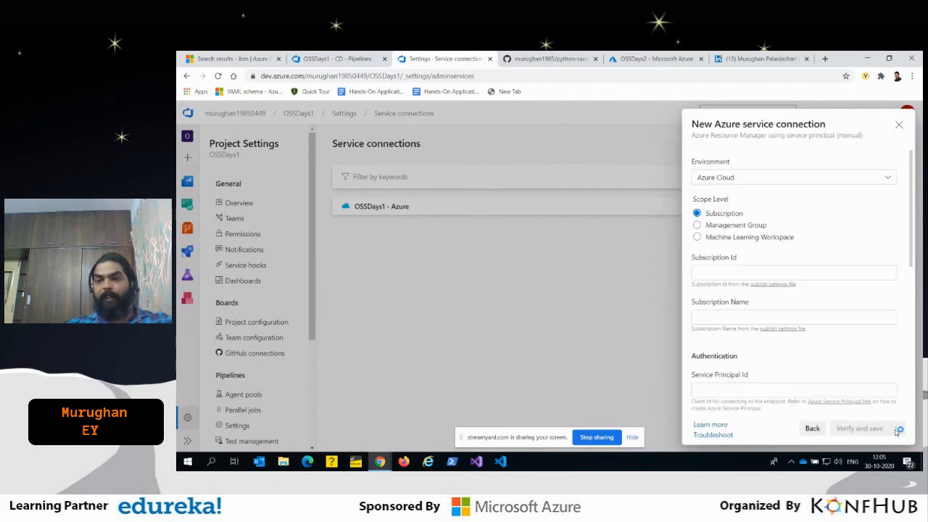
pyautogui.scroll(-6, 768, 186)
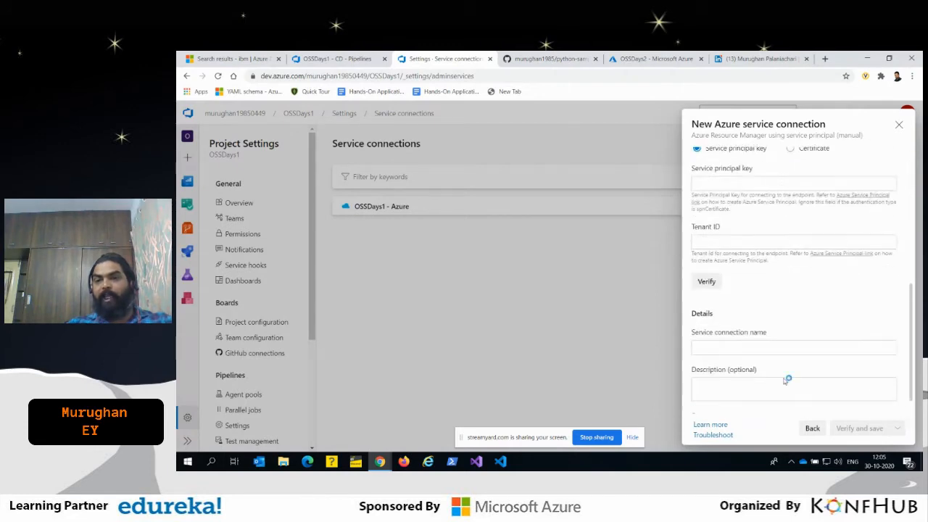
pyautogui.click(899, 126)
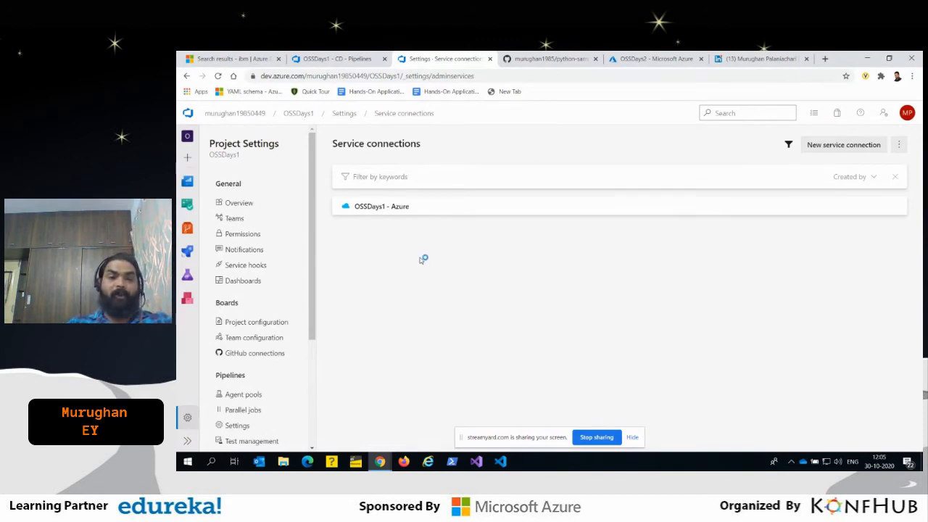
# - Search the new service connection types for "sona" and "aws", browse the full list, and close it without creating a connection
pyautogui.click(844, 145)
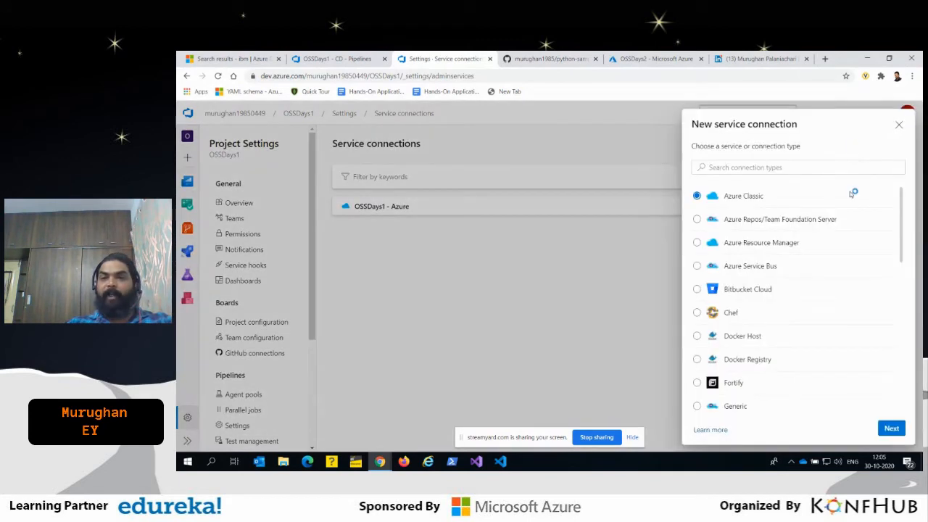
pyautogui.scroll(-2, 845, 324)
pyautogui.click(743, 168)
pyautogui.write('sona')
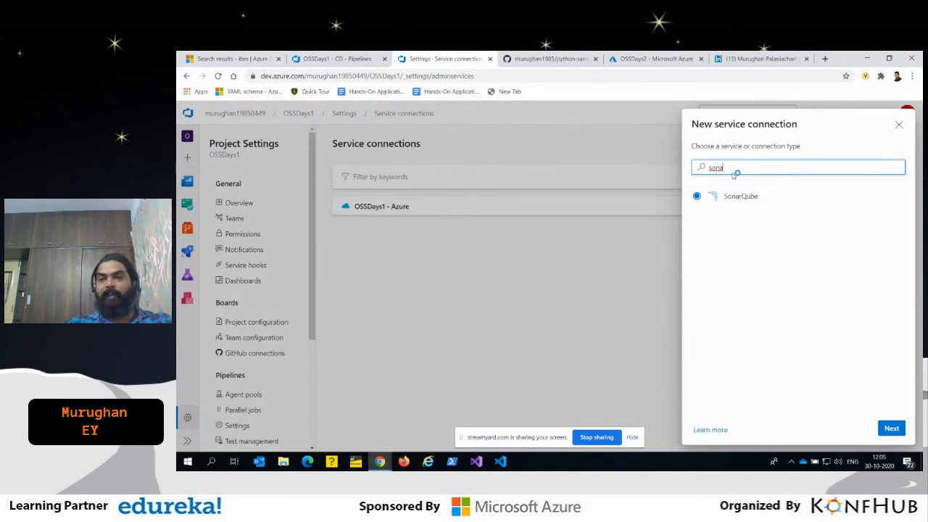
pyautogui.moveTo(725, 166); pyautogui.dragTo(701, 169)
pyautogui.press('BackSpace')
pyautogui.write('aws')
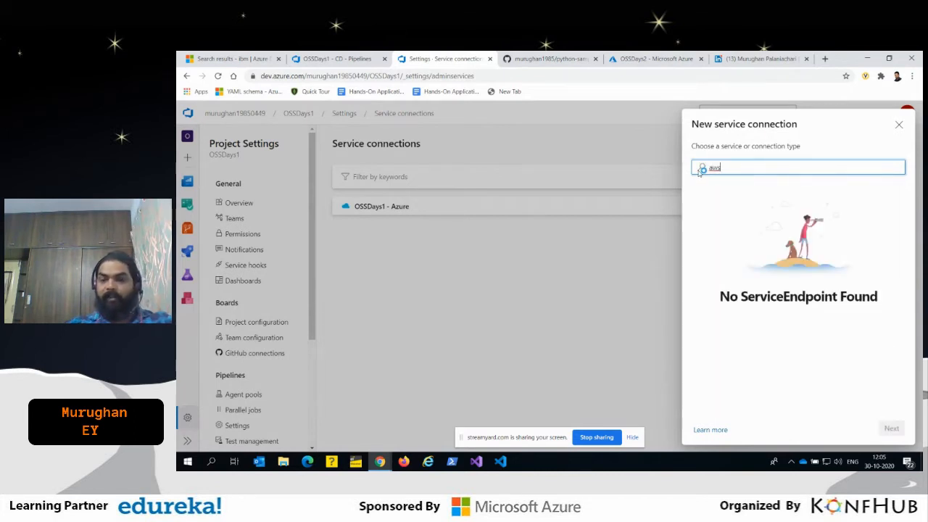
pyautogui.press('BackSpace')
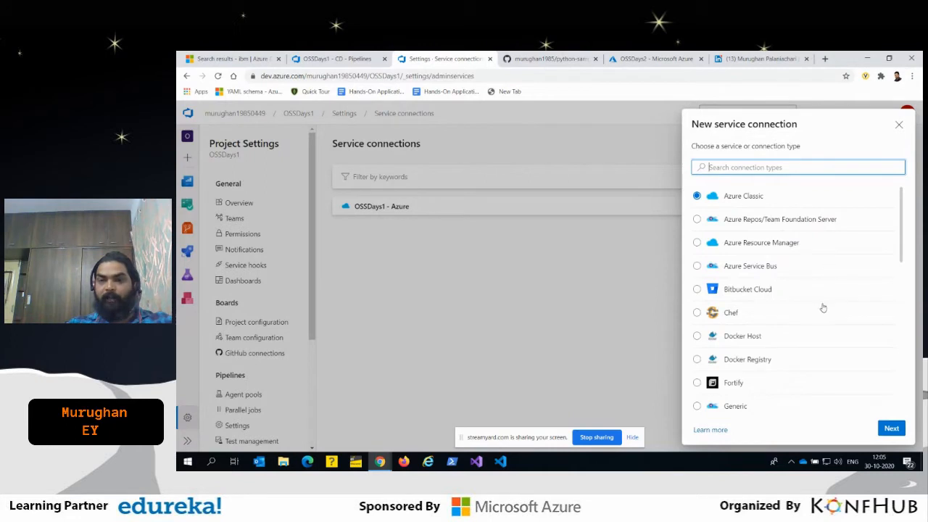
pyautogui.scroll(-2, 748, 249)
pyautogui.scroll(-5, 794, 254)
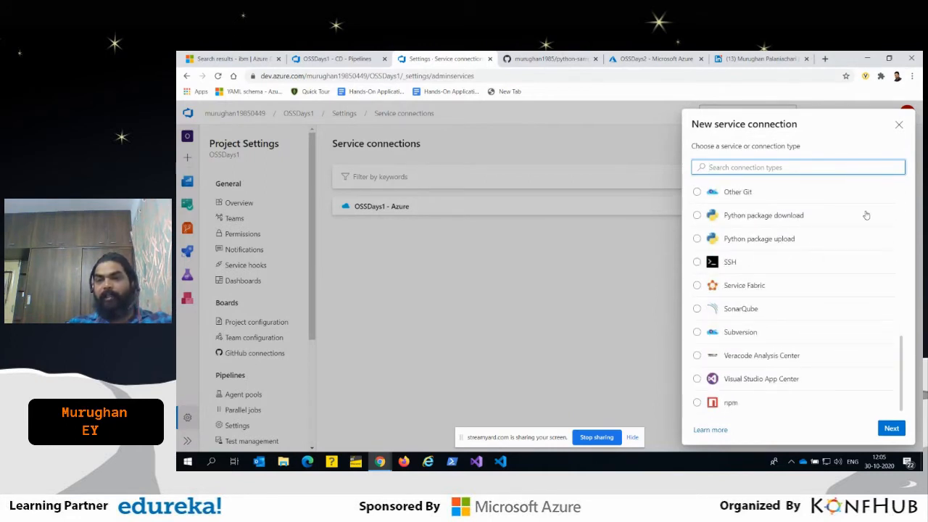
pyautogui.click(898, 124)
# - Return to the OSSDays1 - CD pipeline and review the Azure Deployment task's template, override parameters and advanced settings, highlighting windows-webapp-template.json
pyautogui.click(374, 58)
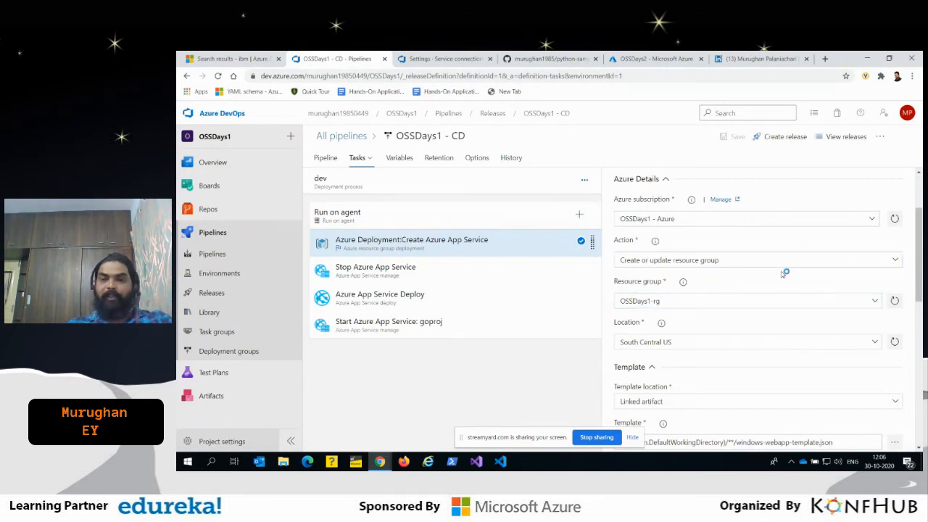
pyautogui.scroll(-2, 782, 273)
pyautogui.scroll(1, 754, 282)
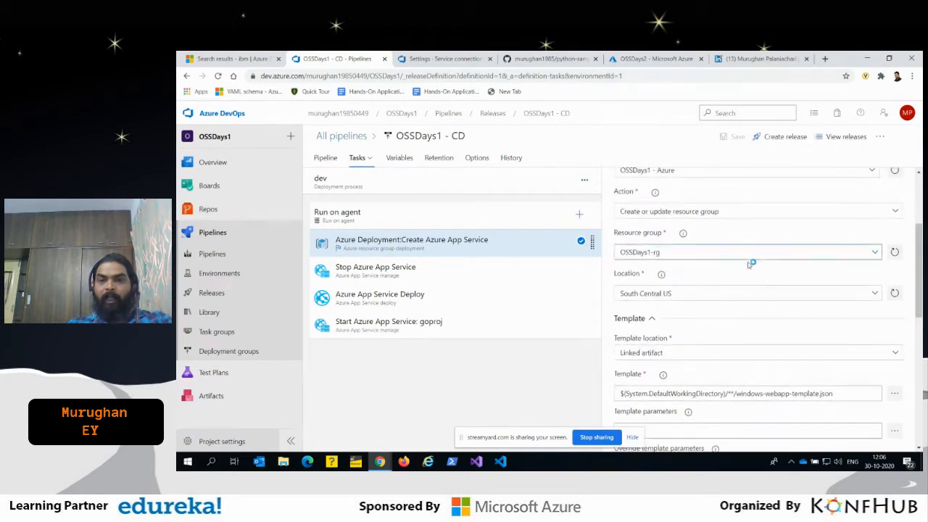
pyautogui.scroll(-3, 718, 255)
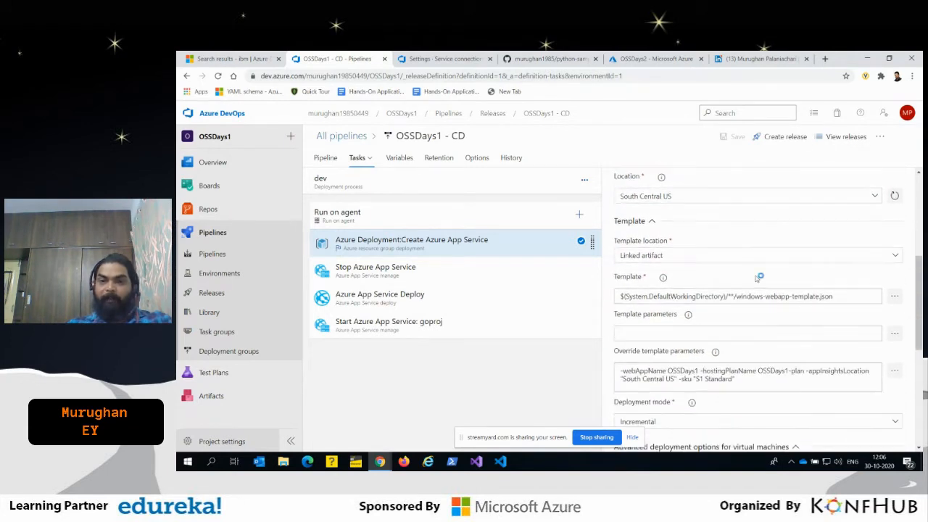
pyautogui.scroll(-2, 707, 198)
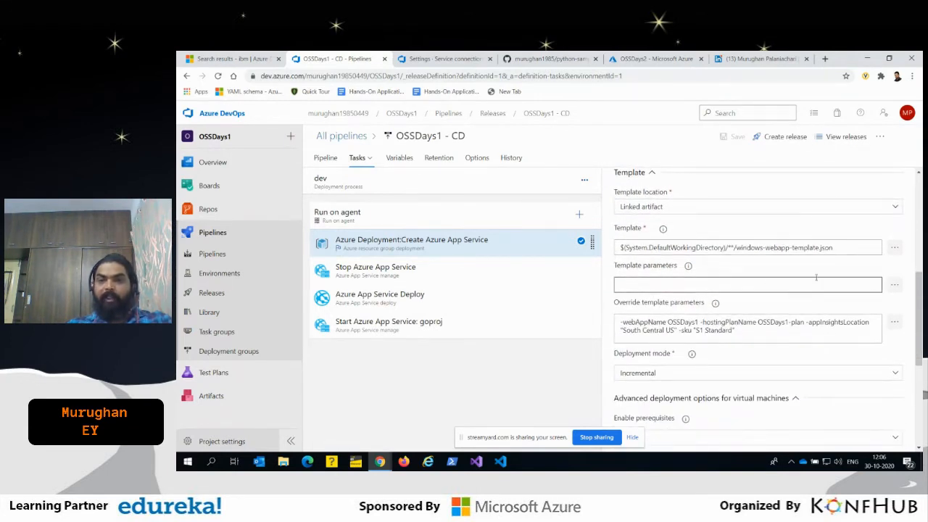
pyautogui.moveTo(842, 247); pyautogui.dragTo(735, 248)
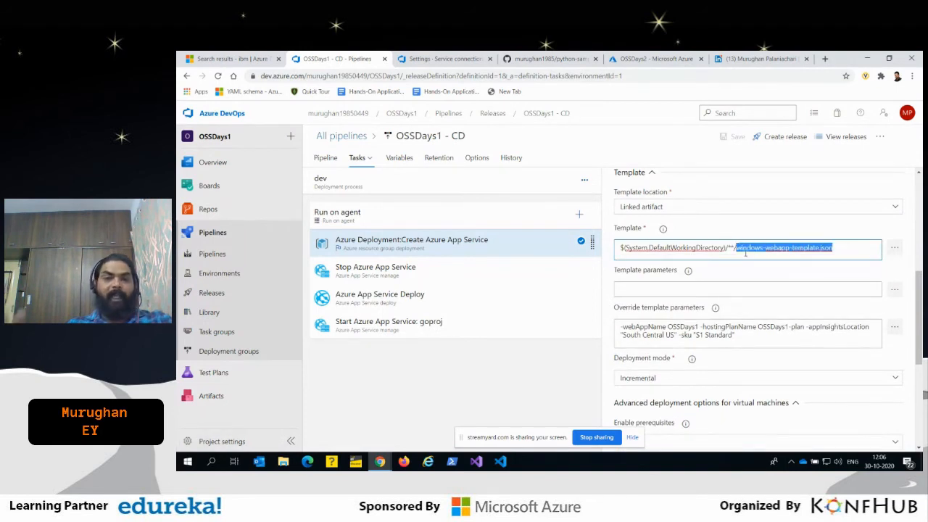
pyautogui.scroll(-6, 745, 252)
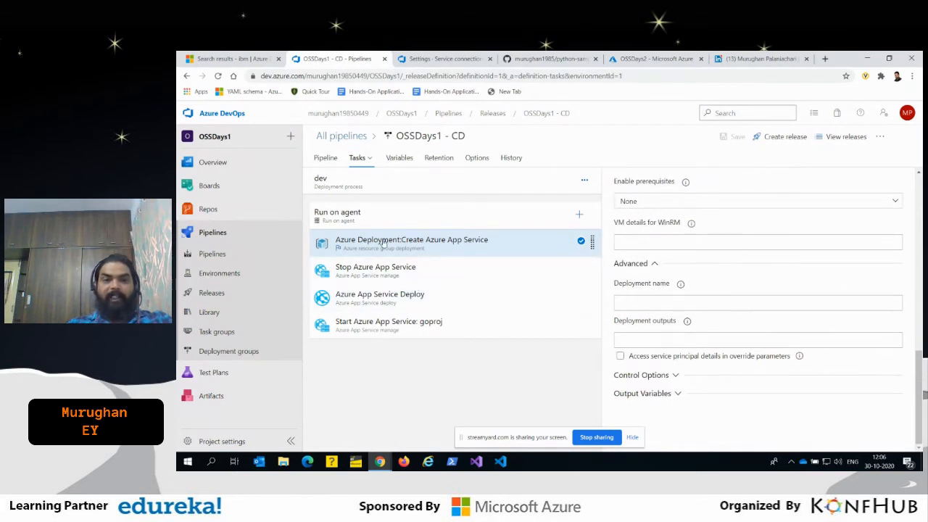
# - Review the settings of the Stop Azure App Service, Azure App Service Deploy and Start Azure App Service: goproj tasks
pyautogui.click(390, 279)
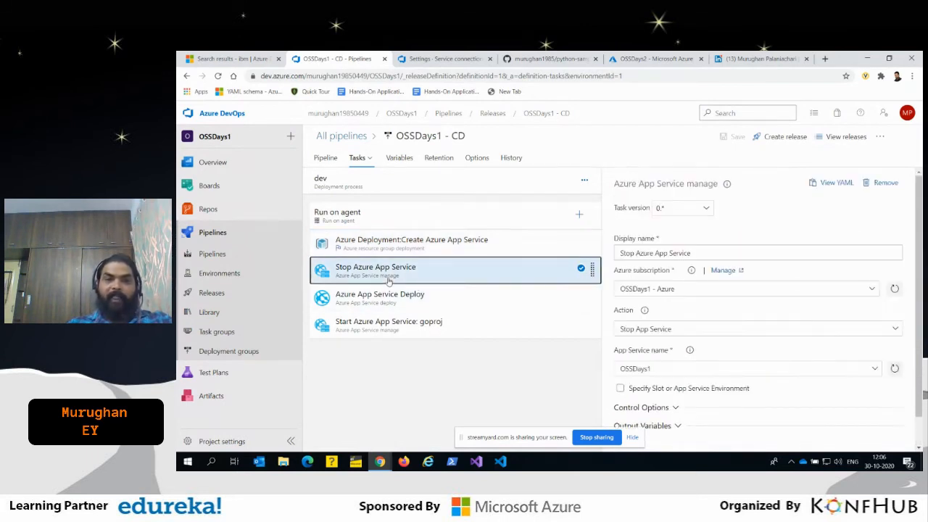
pyautogui.click(418, 301)
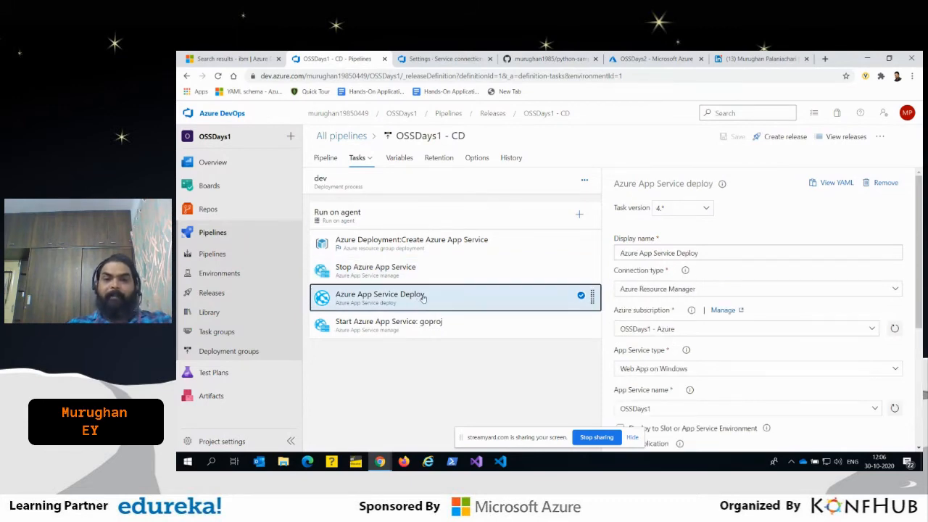
pyautogui.scroll(-2, 756, 345)
pyautogui.scroll(-2, 756, 343)
pyautogui.click(384, 327)
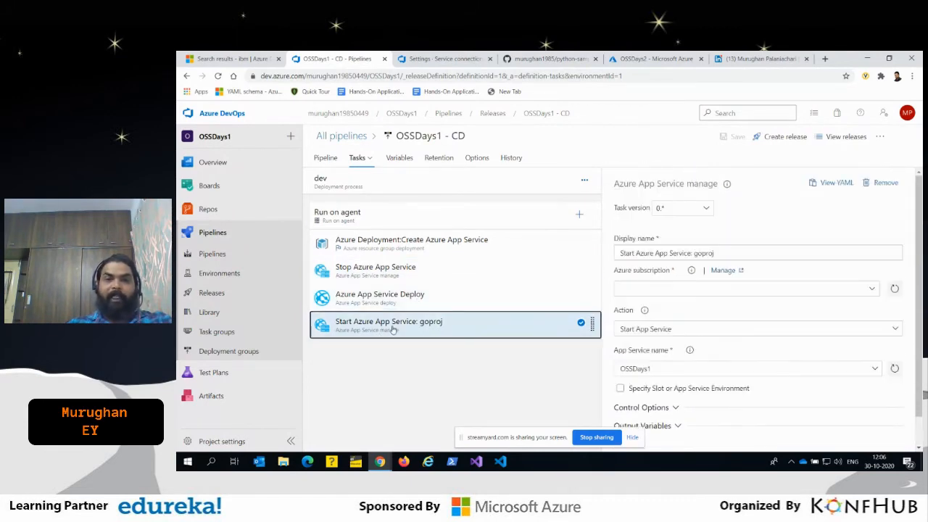
# - Create a new release from the OSSDays1 - CD pipeline and open its dev stage logs, highlighting the release folder path
pyautogui.click(781, 137)
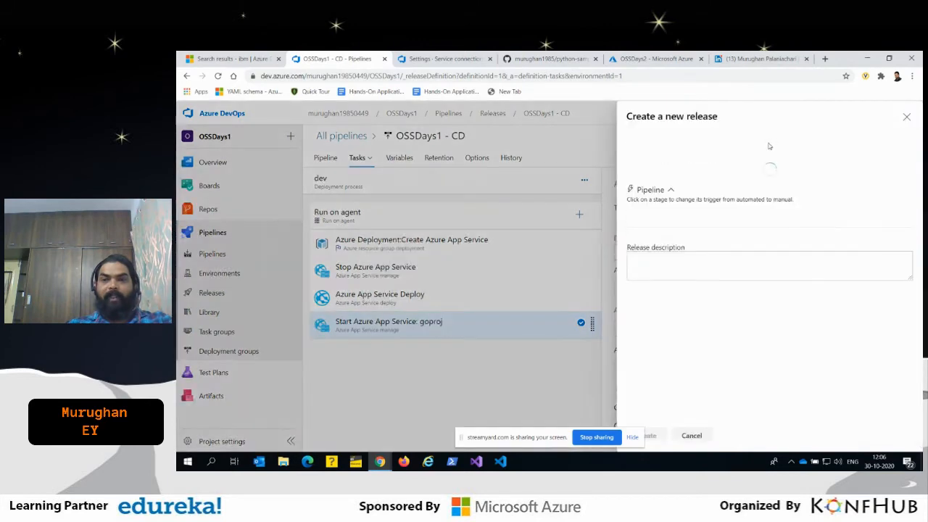
pyautogui.click(656, 436)
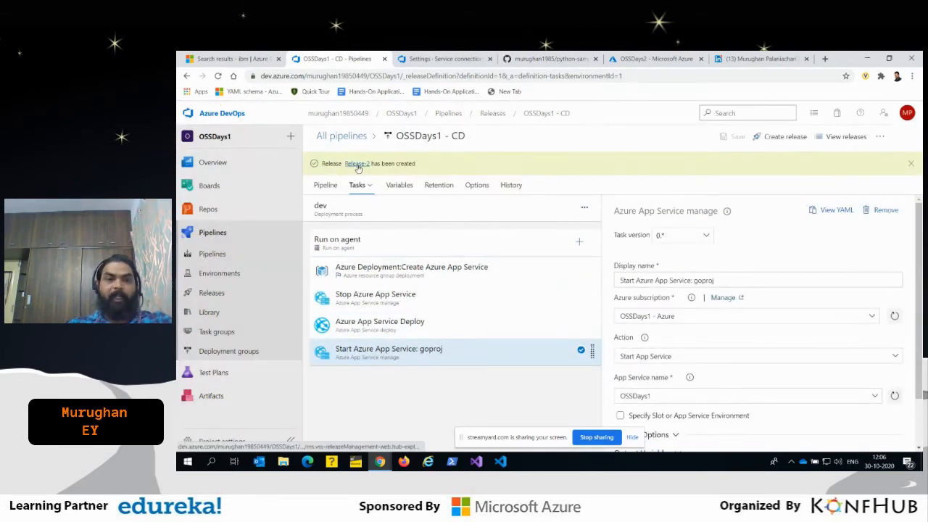
pyautogui.click(357, 165)
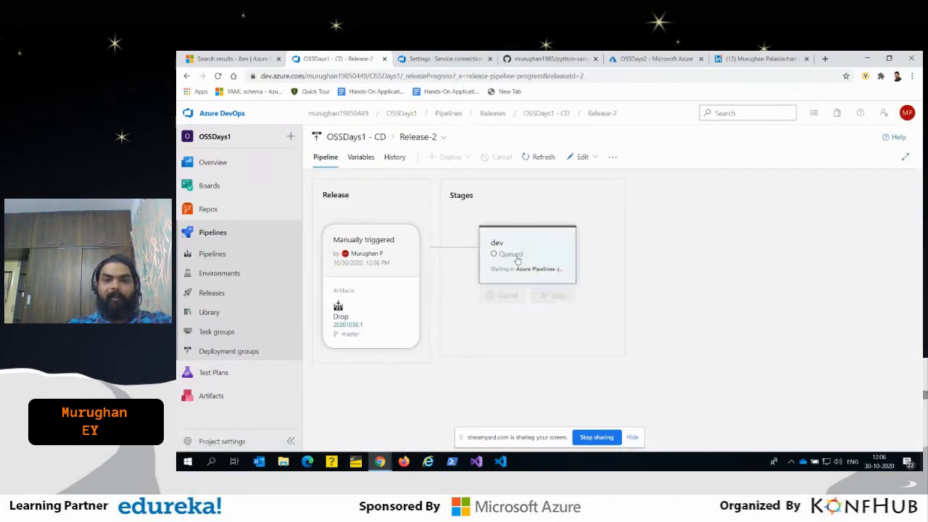
pyautogui.click(518, 253)
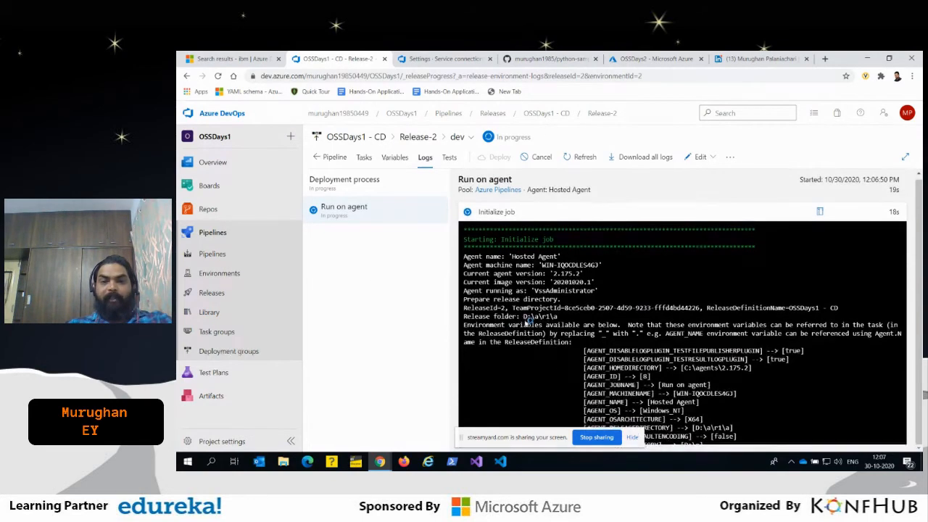
pyautogui.moveTo(522, 316); pyautogui.dragTo(541, 321)
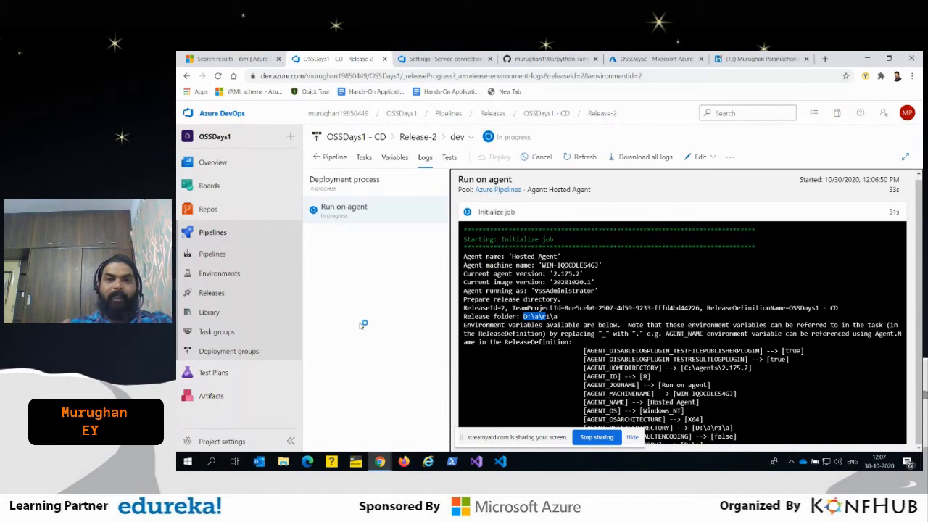
# - Switch to the Azure portal and start adding a new DevOps Starter project from the home page's Azure services
pyautogui.click(246, 60)
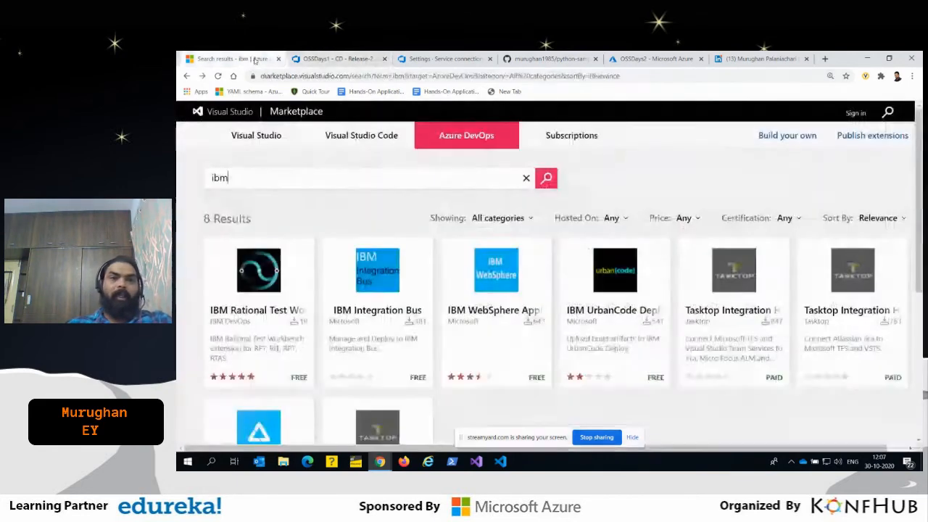
pyautogui.click(428, 59)
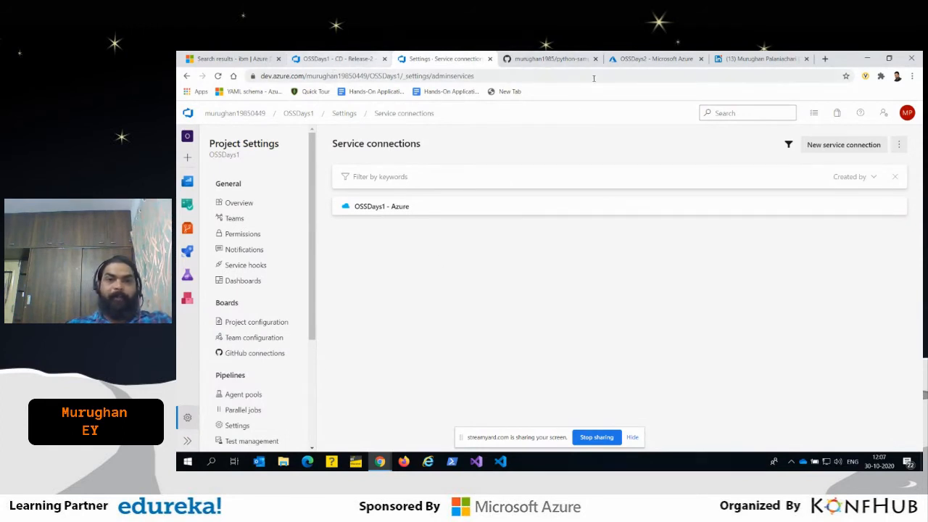
pyautogui.click(652, 59)
pyautogui.click(242, 113)
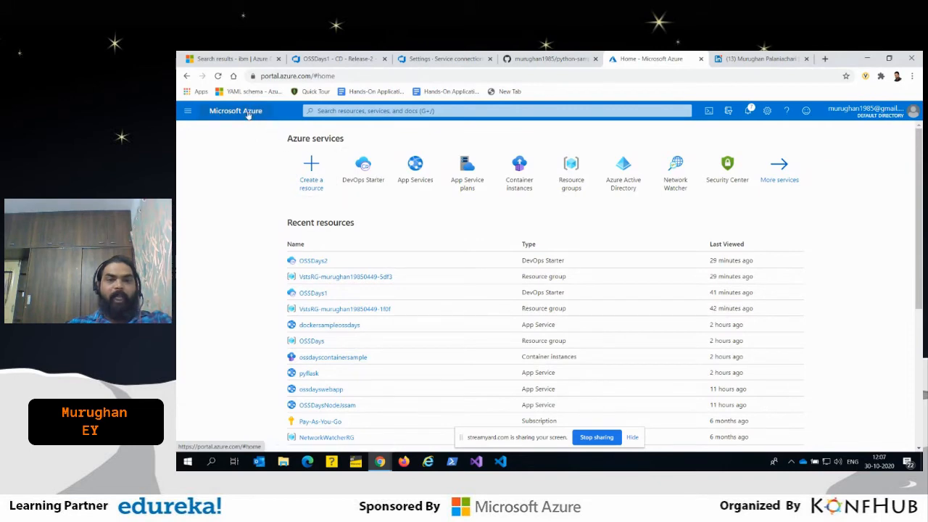
pyautogui.click(357, 170)
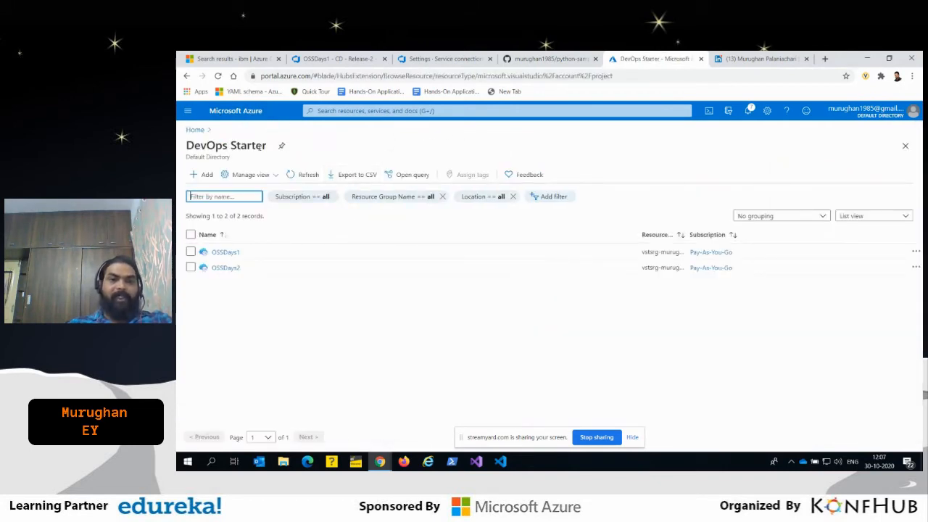
pyautogui.click(204, 175)
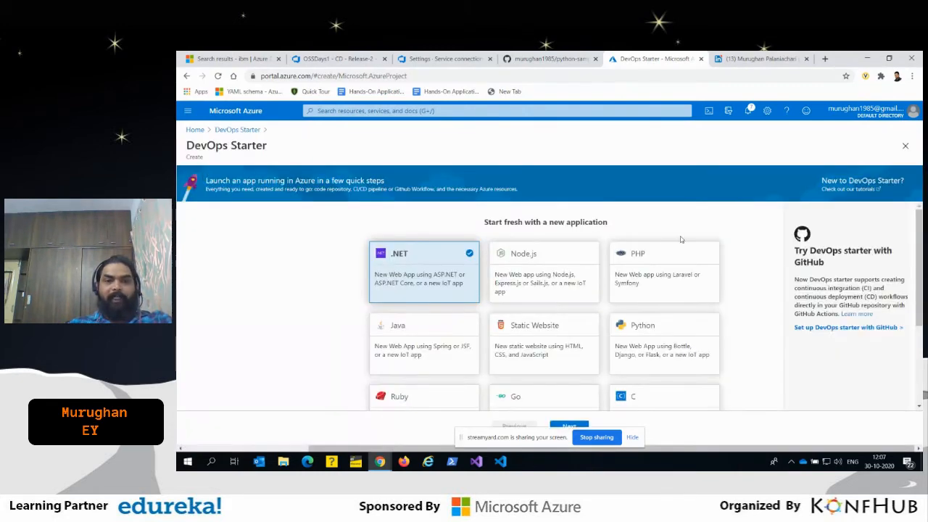
# - Choose Ruby as the new application's runtime and Ruby on Rails as its framework, continuing to the Azure service selection
pyautogui.scroll(-1, 781, 271)
pyautogui.scroll(-2, 780, 271)
pyautogui.scroll(3, 780, 271)
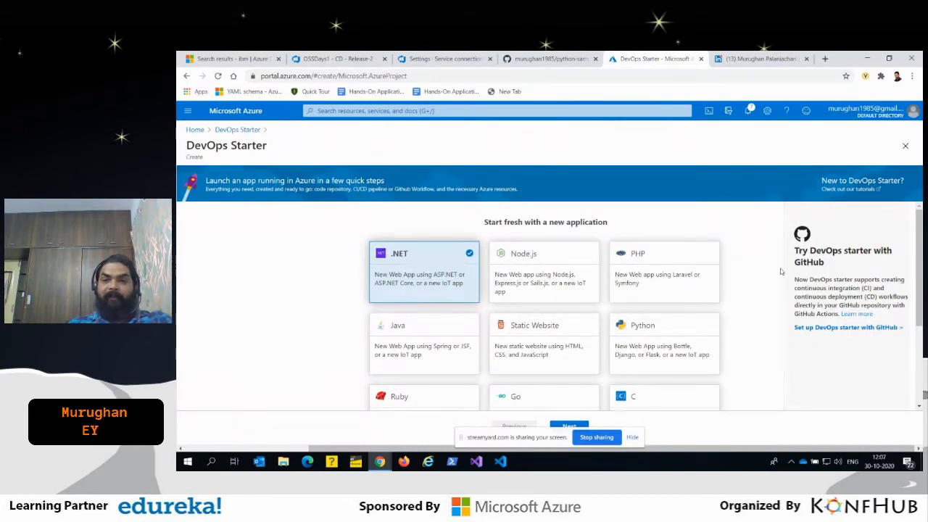
pyautogui.scroll(-1, 780, 271)
pyautogui.scroll(1, 751, 272)
pyautogui.scroll(-1, 750, 273)
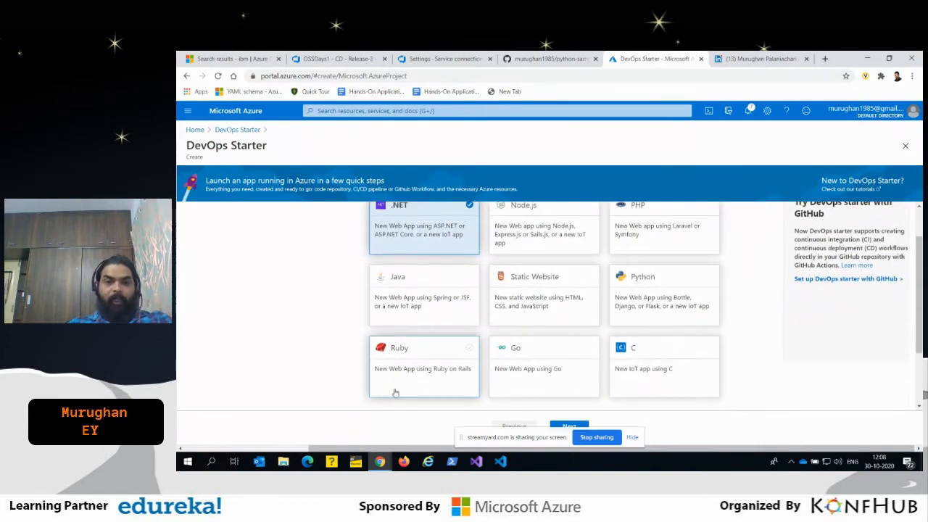
pyautogui.click(417, 366)
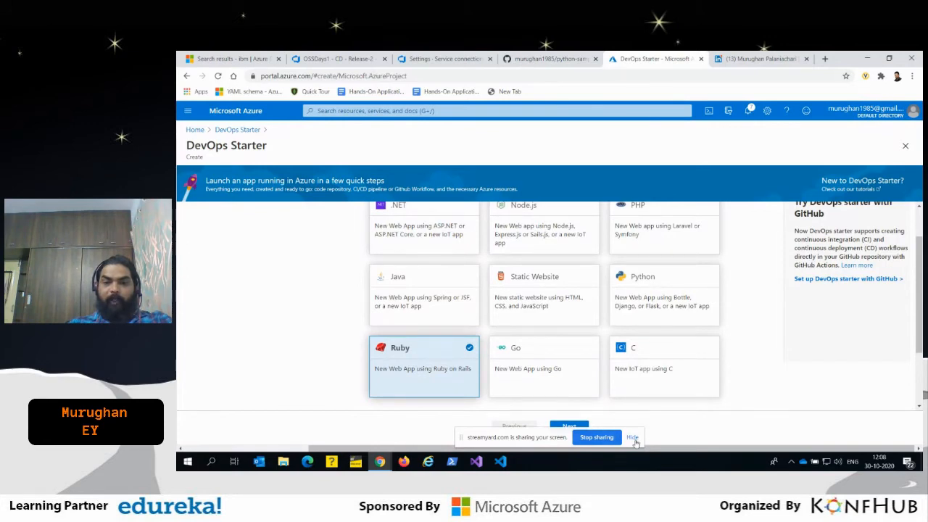
pyautogui.scroll(-1, 671, 409)
pyautogui.click(580, 426)
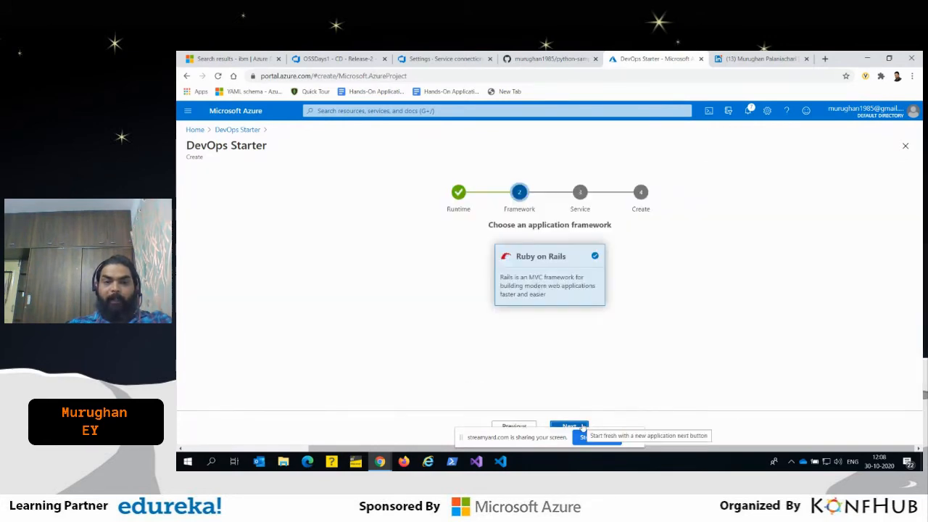
pyautogui.click(572, 426)
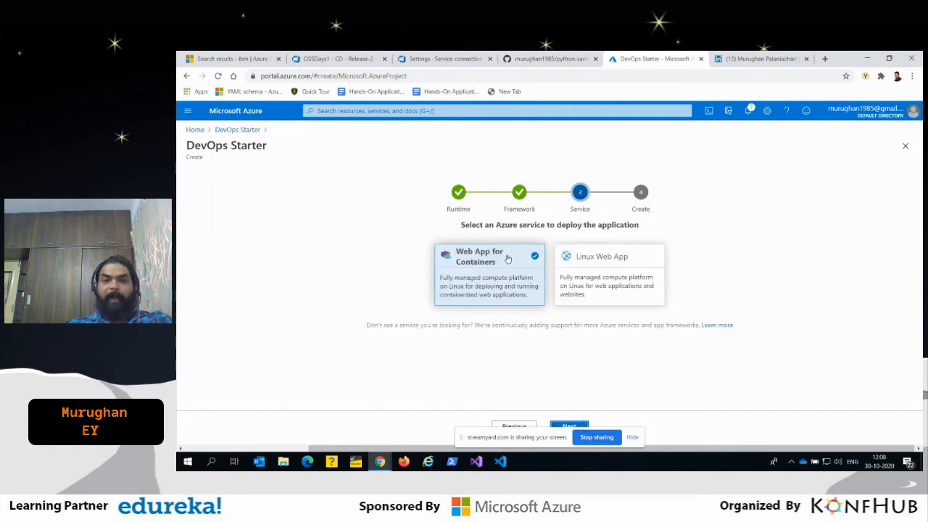
# - Create the Ruby on Rails project on Linux Web App with OSSDay4 as its project name
pyautogui.click(603, 279)
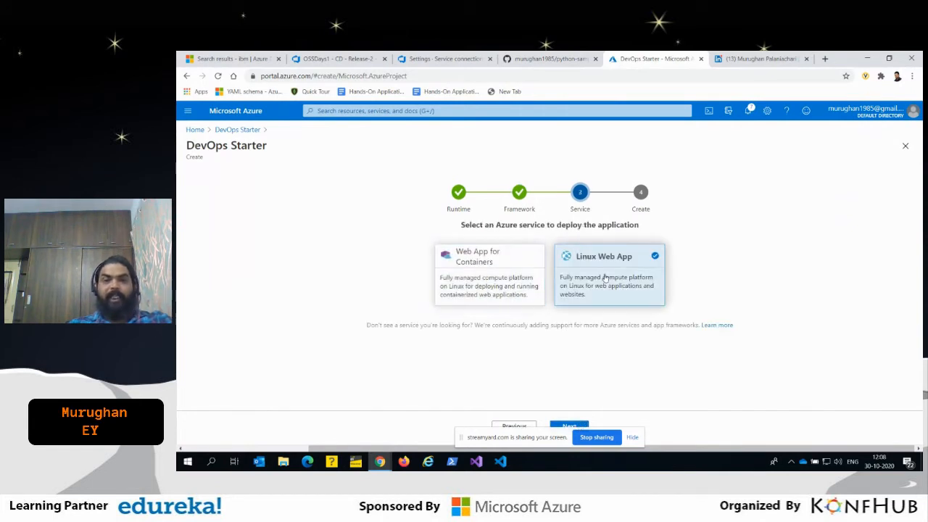
pyautogui.click(569, 426)
pyautogui.click(597, 269)
pyautogui.write('OSSDay4')
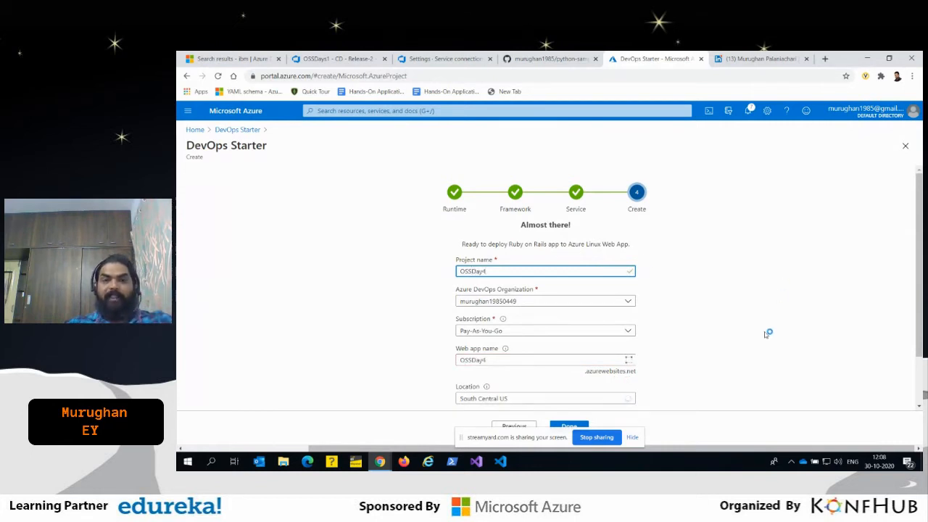
pyautogui.scroll(-2, 765, 331)
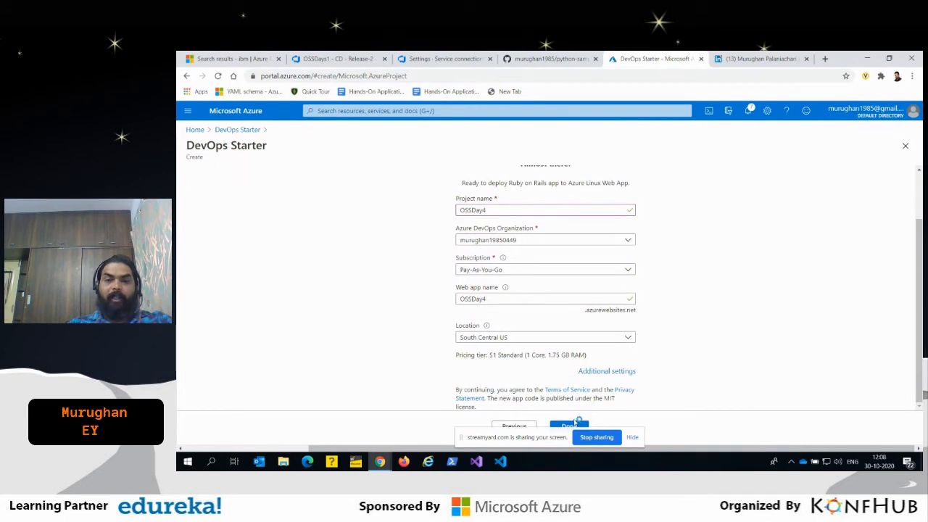
pyautogui.scroll(2, 752, 291)
pyautogui.scroll(-2, 696, 347)
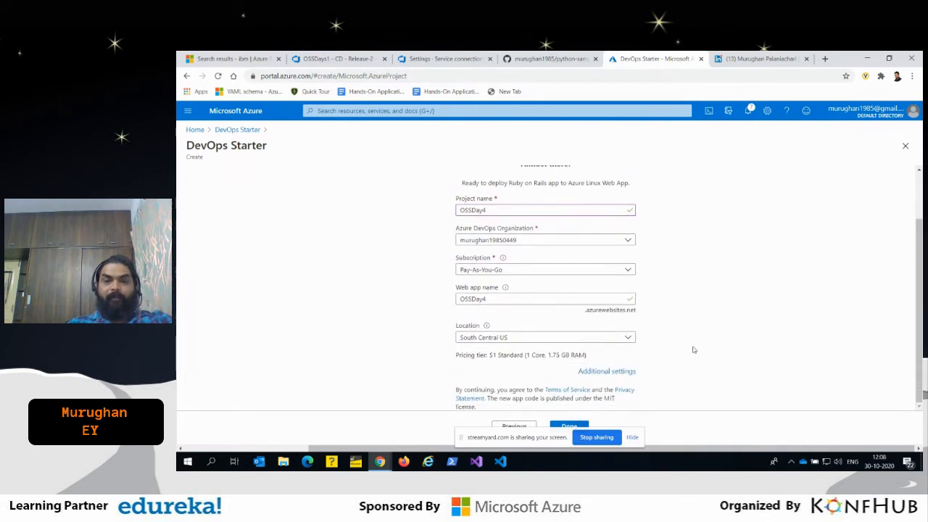
pyautogui.click(575, 427)
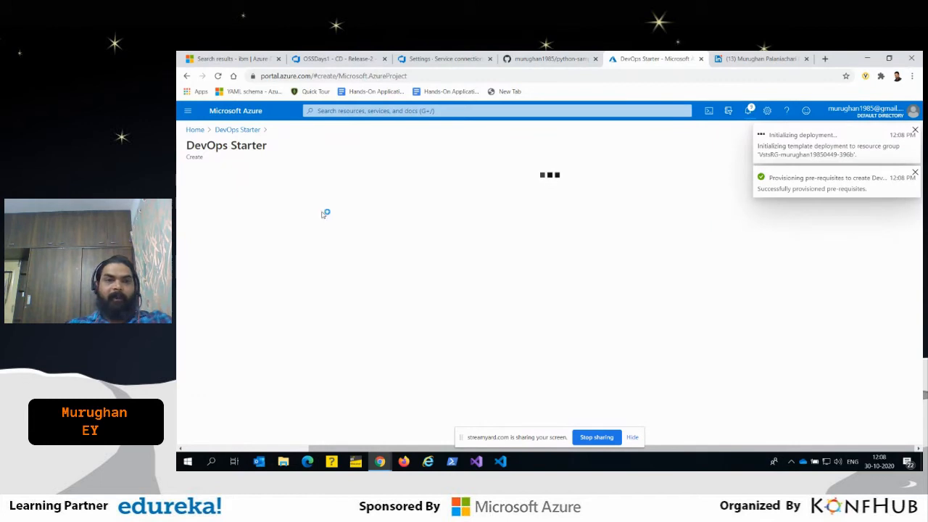
# - Return to the DevOps Starter list, open OSSDays2 and review its CI/CD pipeline and Azure resources overview
pyautogui.click(237, 129)
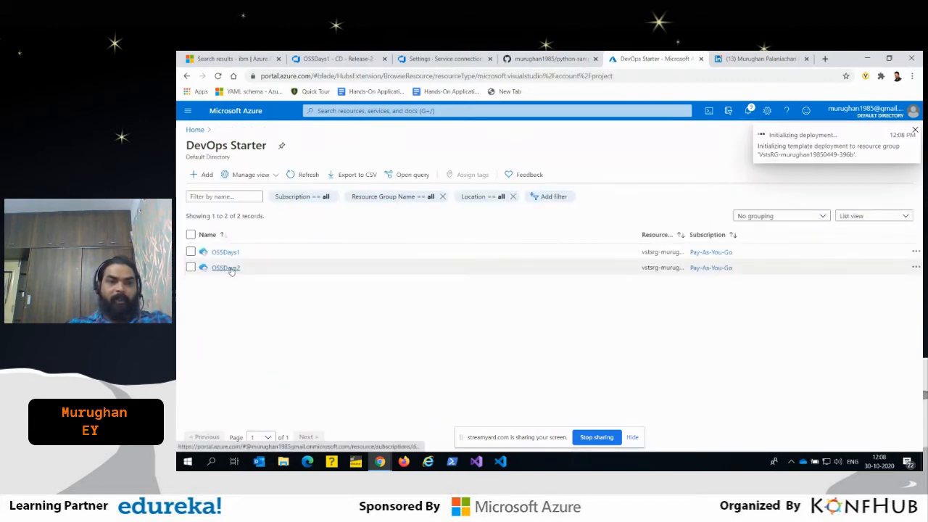
pyautogui.click(229, 268)
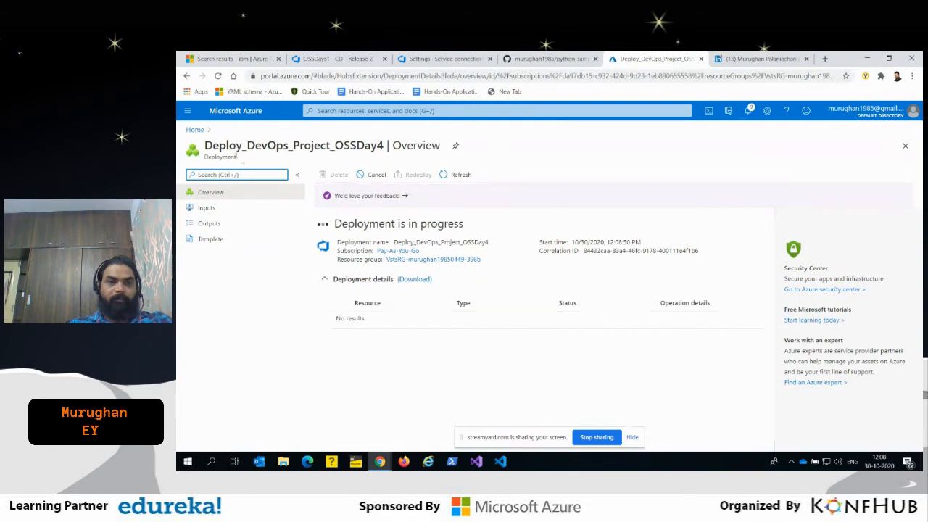
pyautogui.click(187, 77)
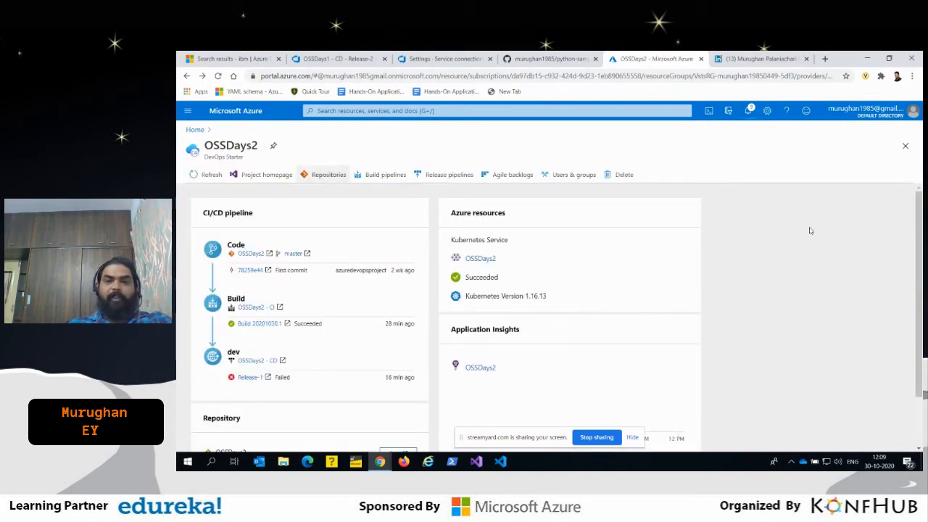
pyautogui.scroll(-1, 810, 262)
pyautogui.scroll(1, 806, 258)
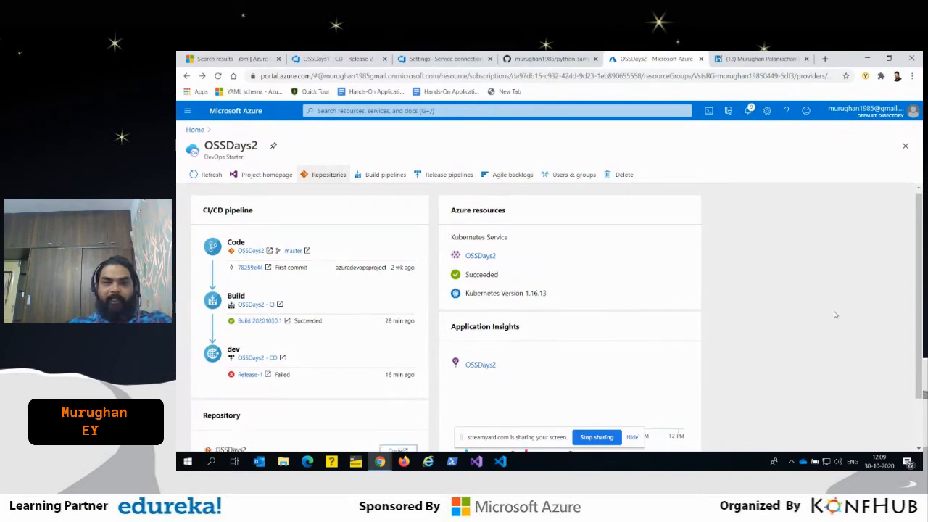
pyautogui.scroll(-1, 833, 315)
pyautogui.scroll(1, 819, 319)
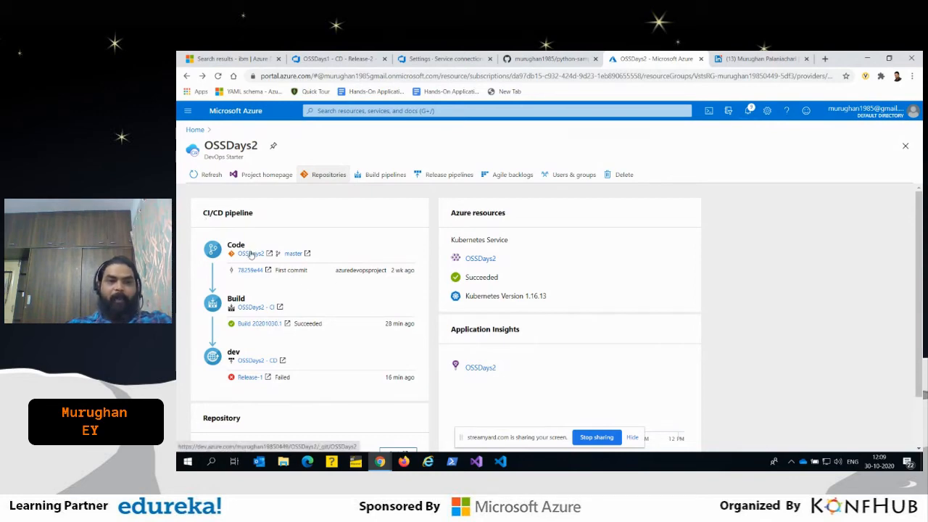
# - Open the OSSDays2 code repository in a separate browser tab and view package.json in its Application folder
pyautogui.rightClick(251, 253)
pyautogui.click(272, 258)
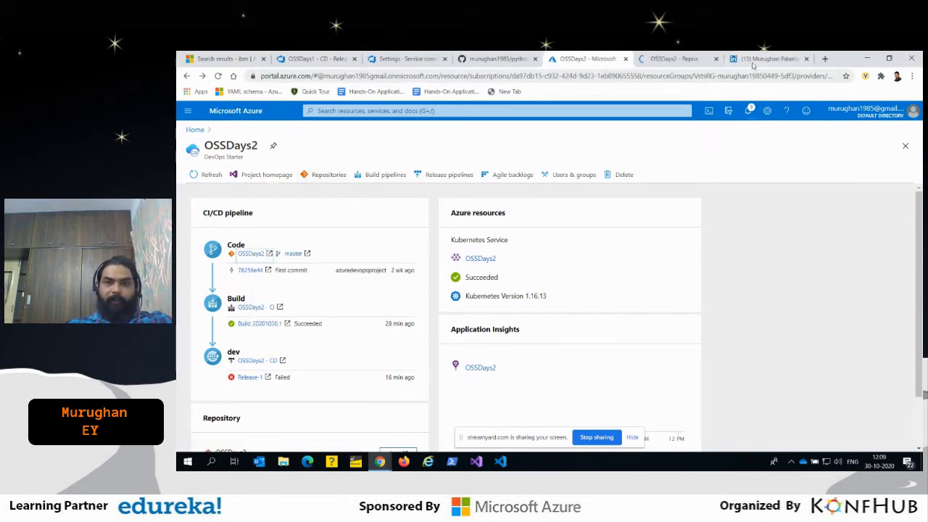
pyautogui.click(663, 56)
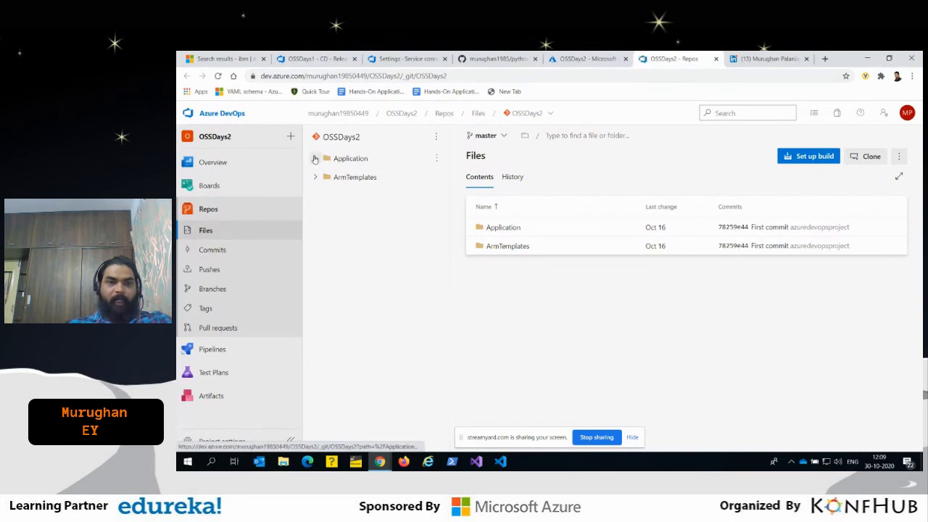
pyautogui.click(316, 158)
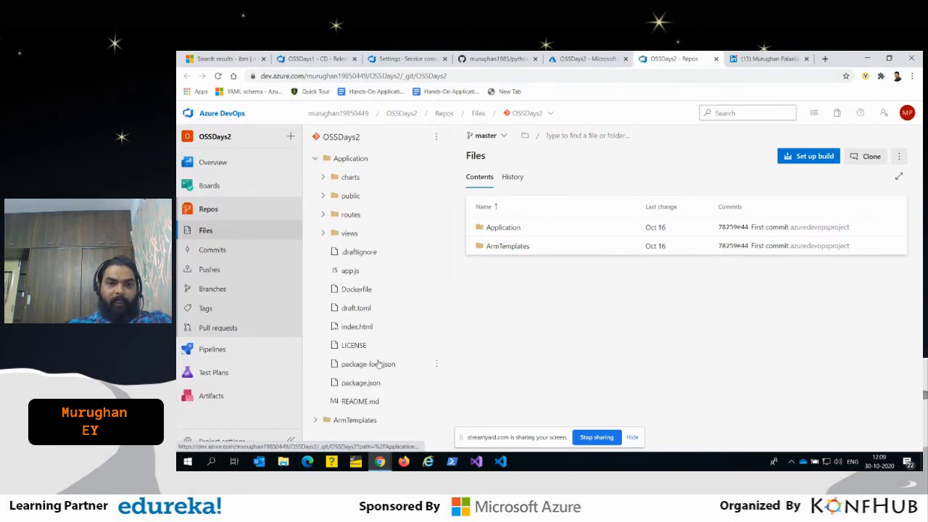
pyautogui.click(366, 384)
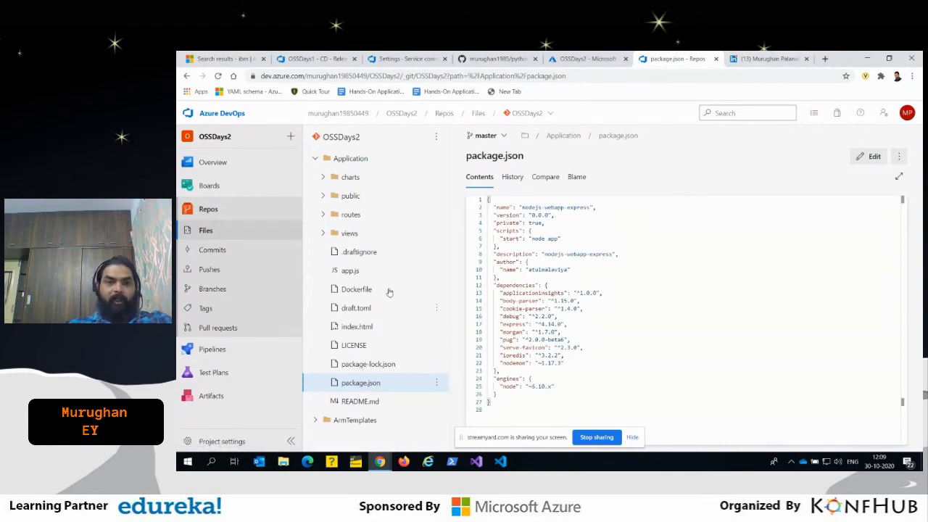
# - From the OSSDays2 overview in the Azure portal, open the OSSDays2 - CI build pipeline in edit mode and examine its task list
pyautogui.click(589, 59)
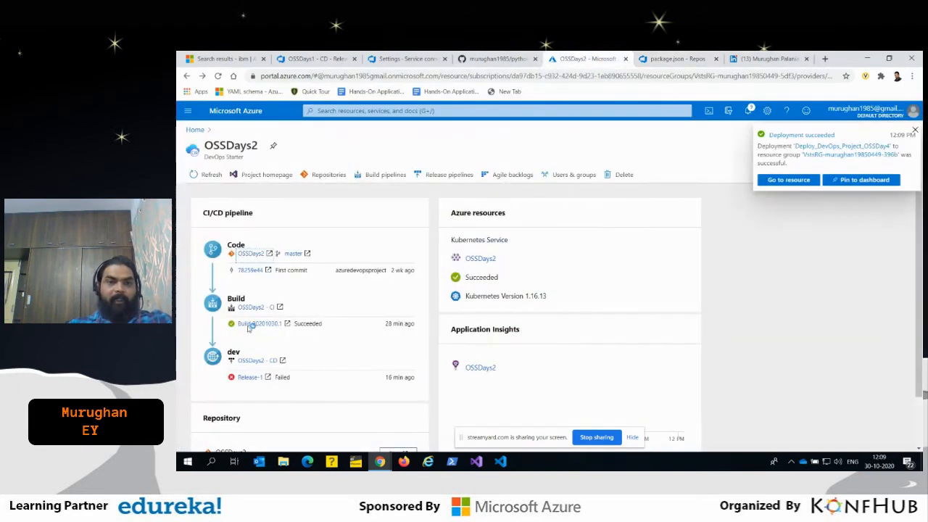
pyautogui.scroll(-2, 239, 284)
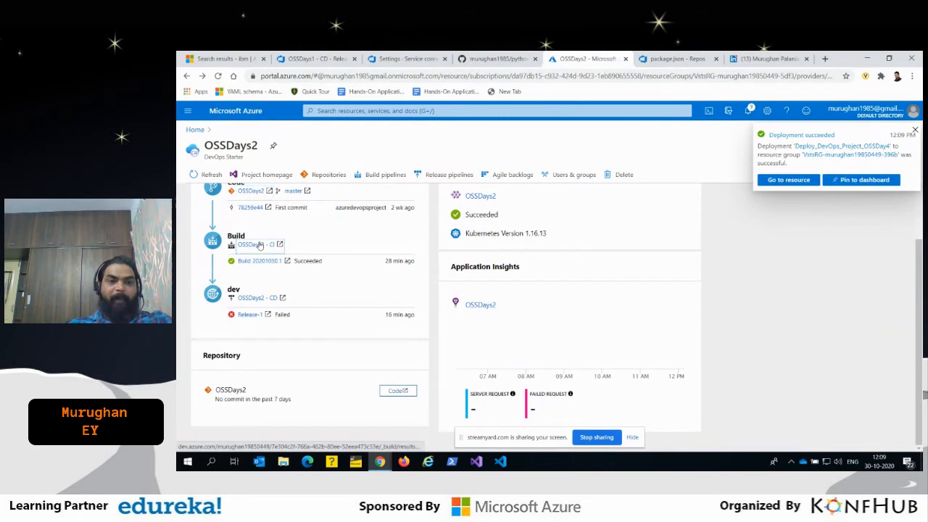
pyautogui.click(258, 245)
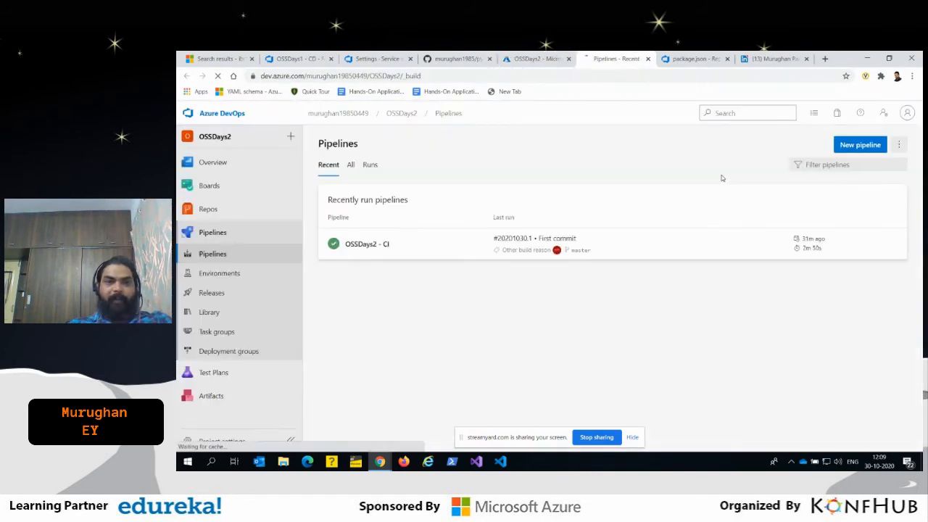
pyautogui.click(348, 244)
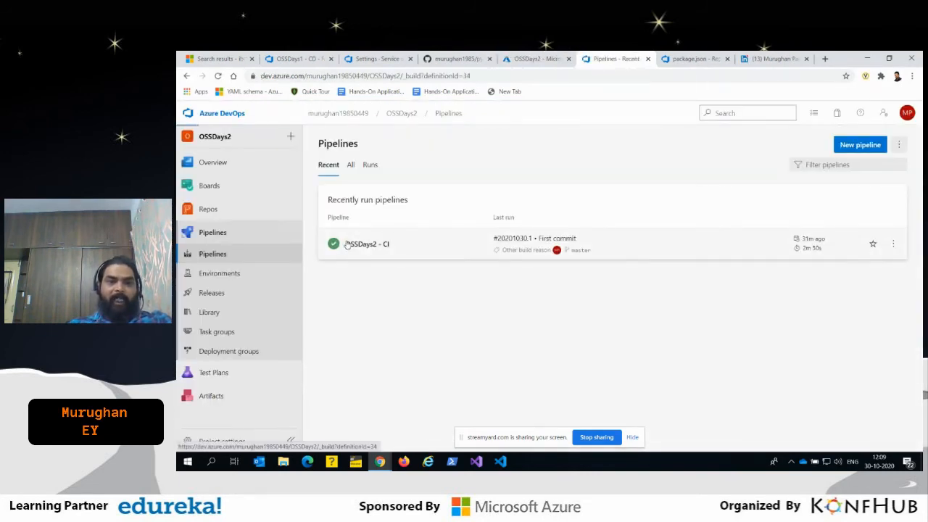
pyautogui.click(819, 145)
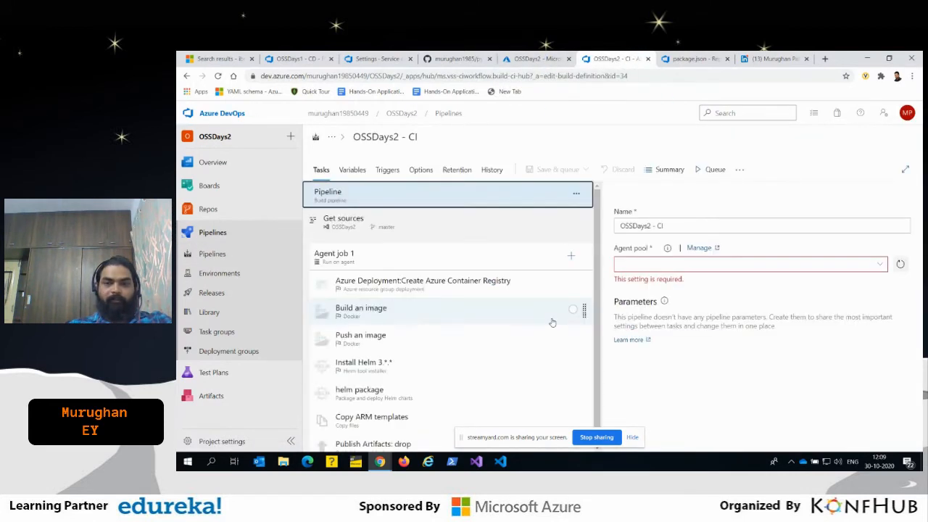
pyautogui.scroll(-1, 461, 312)
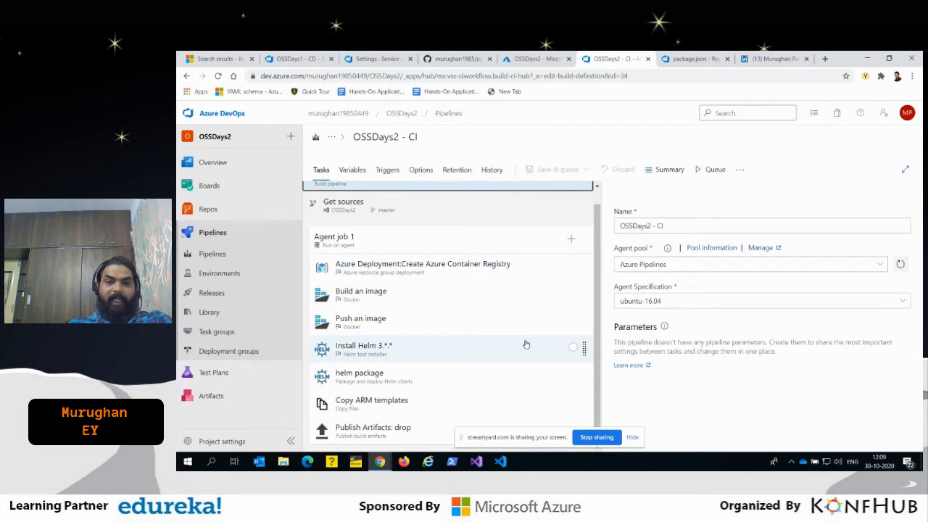
# - Review the OSSDays2 - CI tasks' settings one by one, from Create Azure Container Registry through Publish Artifacts: drop
pyautogui.click(445, 273)
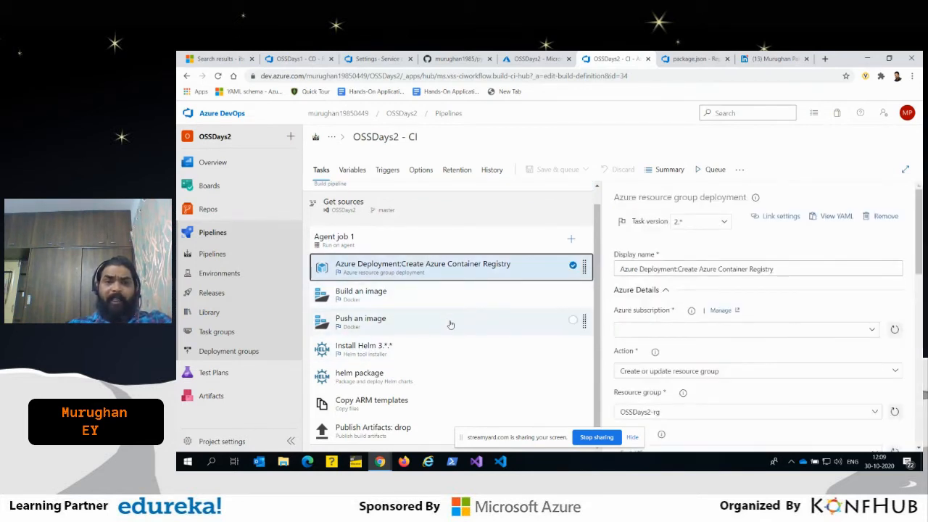
pyautogui.click(391, 296)
pyautogui.click(401, 327)
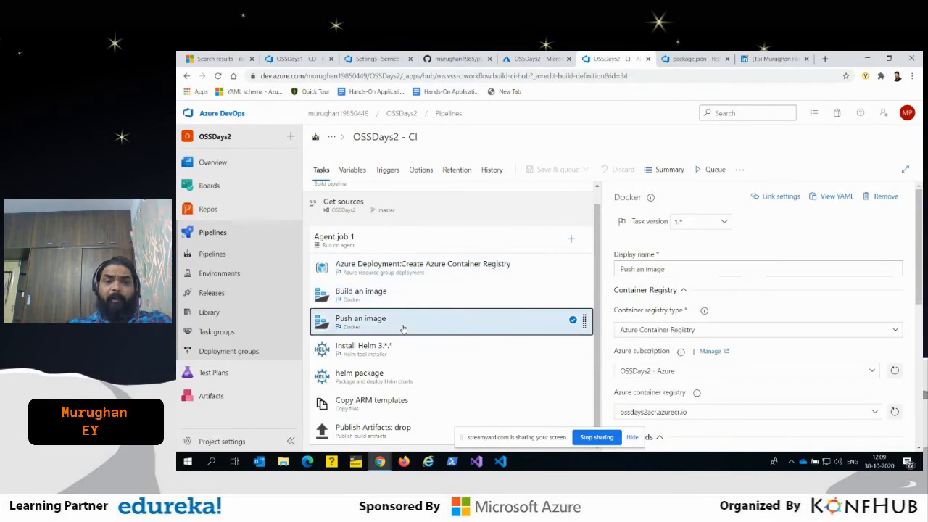
pyautogui.click(390, 354)
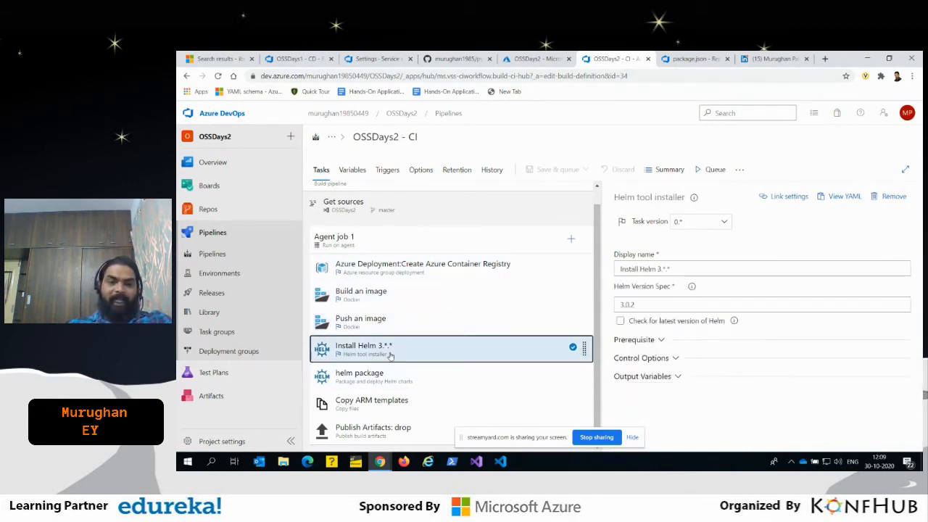
pyautogui.click(402, 383)
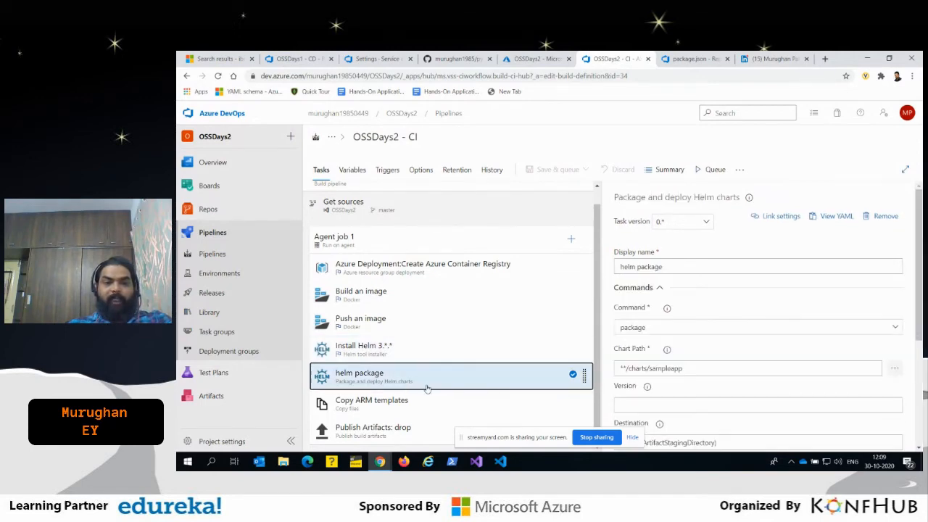
pyautogui.click(368, 406)
pyautogui.click(371, 434)
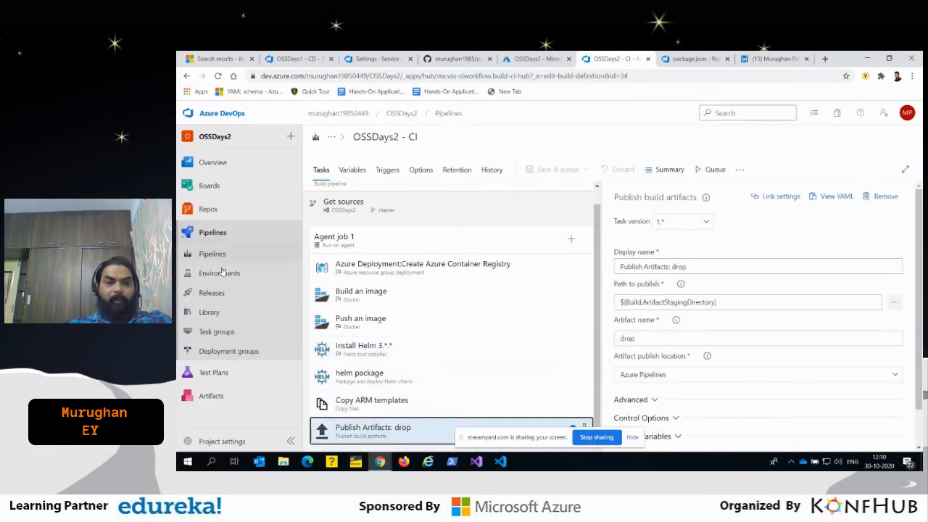
# - Open the OSSDays2 - CD release pipeline's dev stage tasks and review the kubectl create namespace, kubectl set imagePullSecrets and Install Helm settings
pyautogui.click(212, 292)
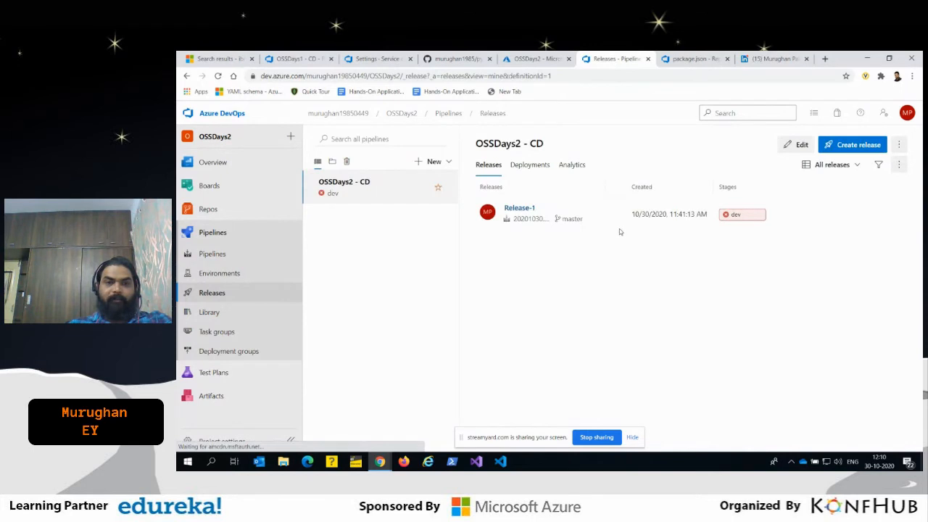
pyautogui.click(797, 145)
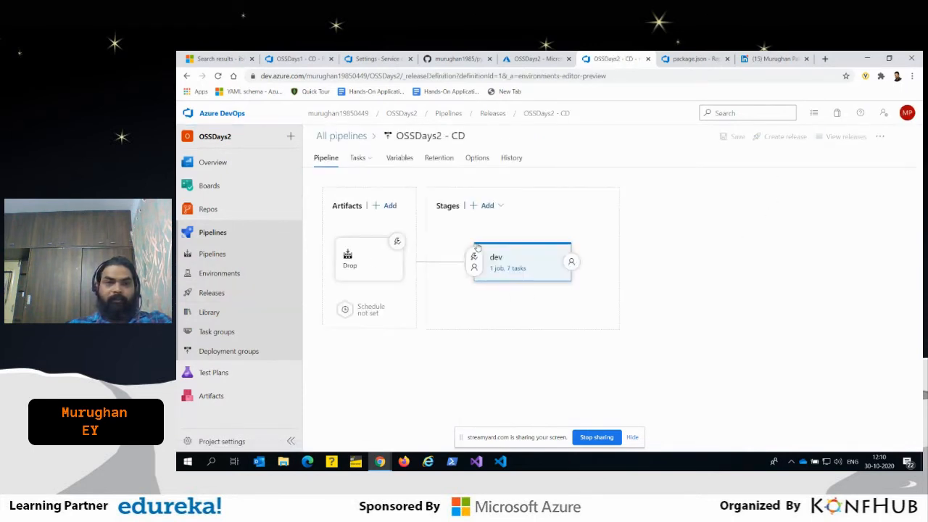
pyautogui.click(505, 268)
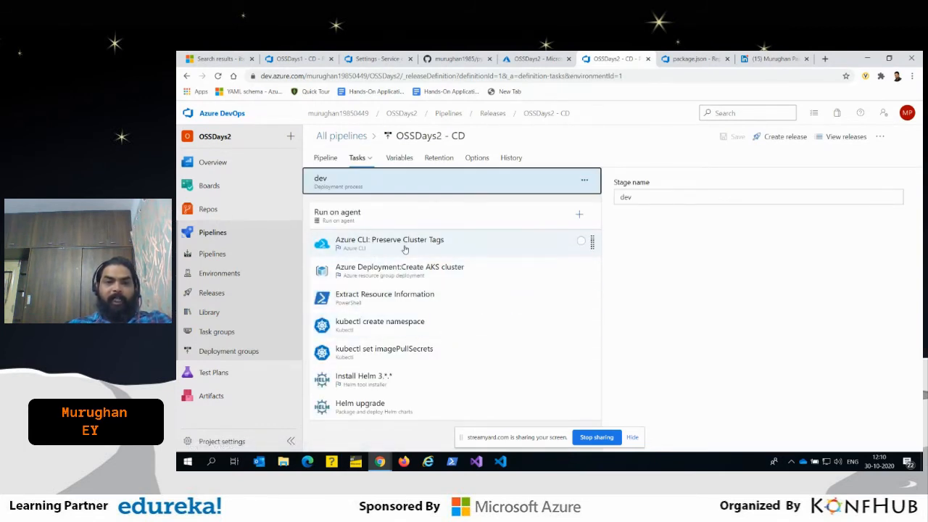
pyautogui.click(379, 327)
pyautogui.click(418, 360)
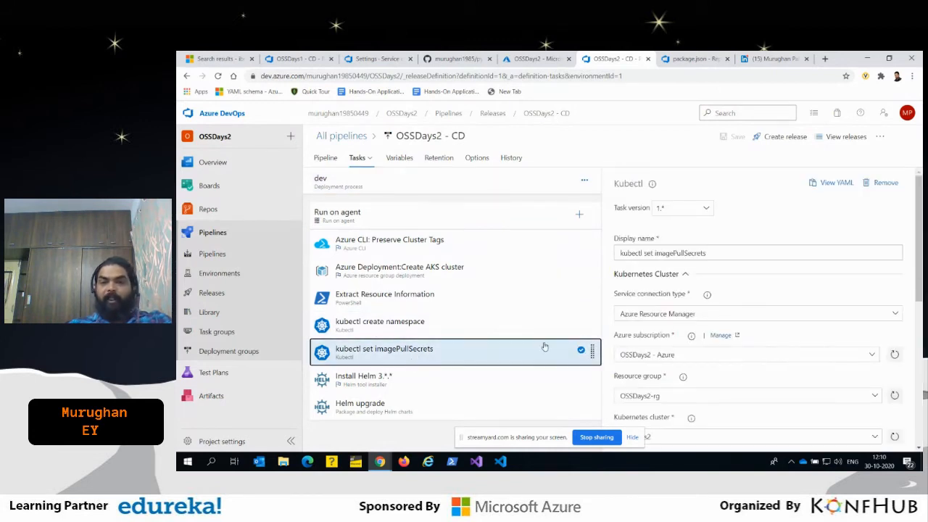
pyautogui.click(383, 385)
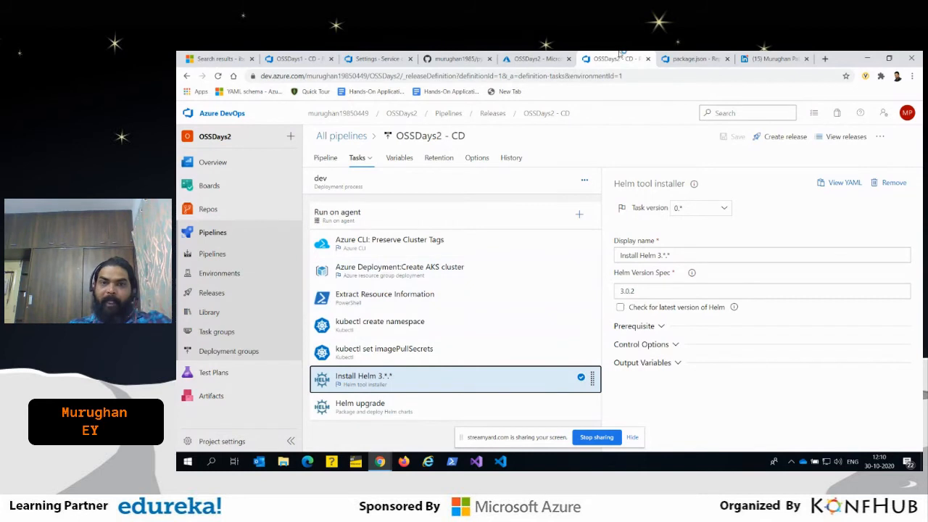
# - Go back to the Azure portal's DevOps Starter list and open the OSSDay4 project, followed by OSSDays2
pyautogui.click(528, 56)
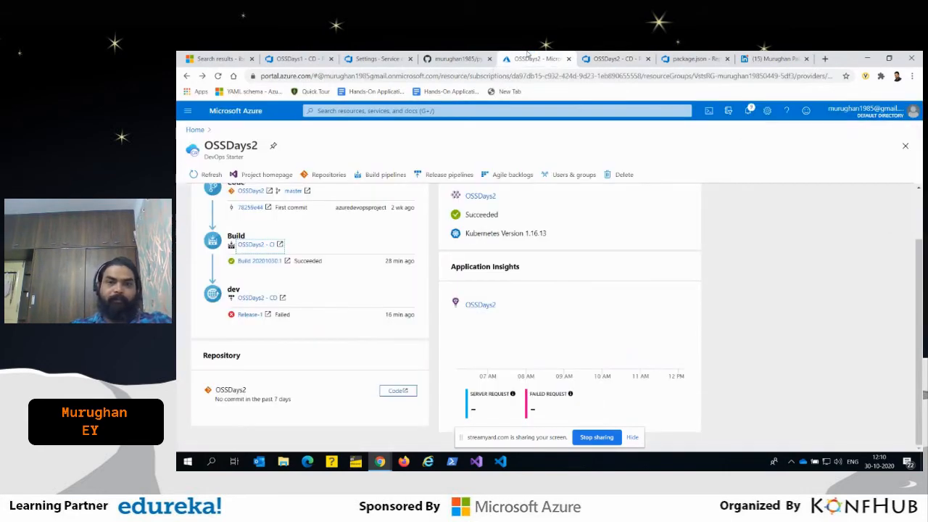
pyautogui.click(205, 121)
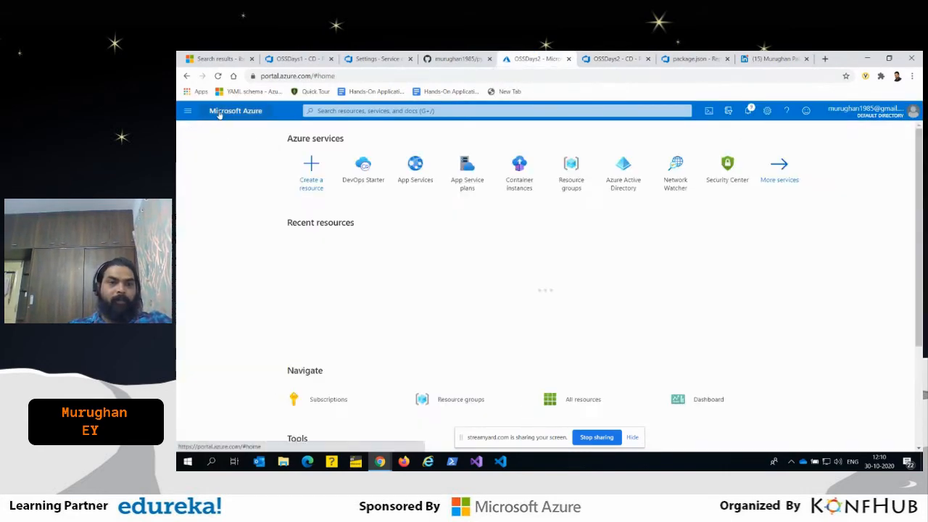
pyautogui.click(359, 171)
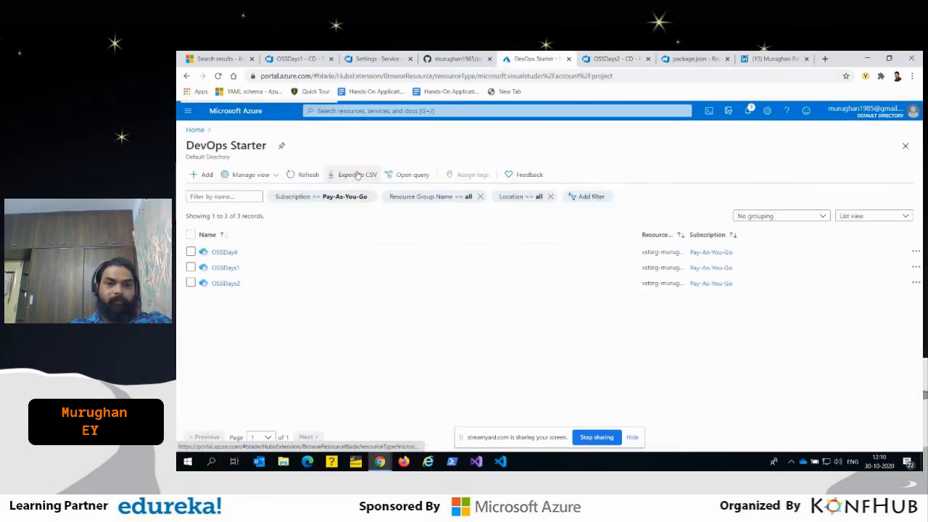
pyautogui.click(224, 252)
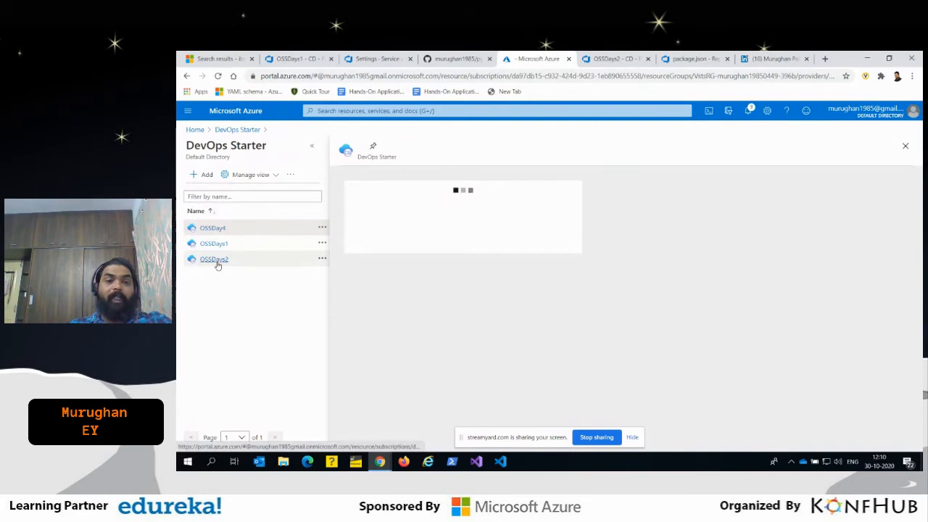
pyautogui.click(216, 259)
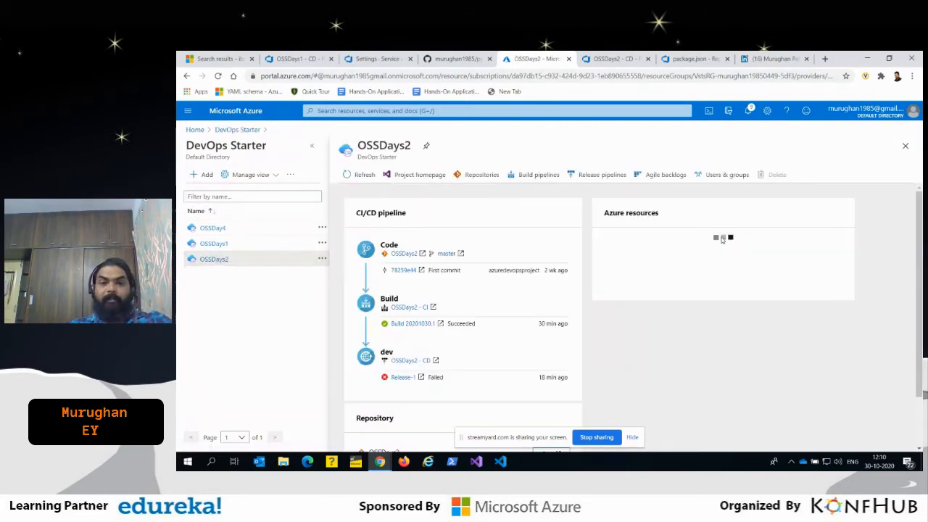
# - Review the OSSDays2 overview's Azure resources, then open OSSDay4 and examine its CI/CD pipeline, repository and Azure resources sections
pyautogui.scroll(-2, 771, 282)
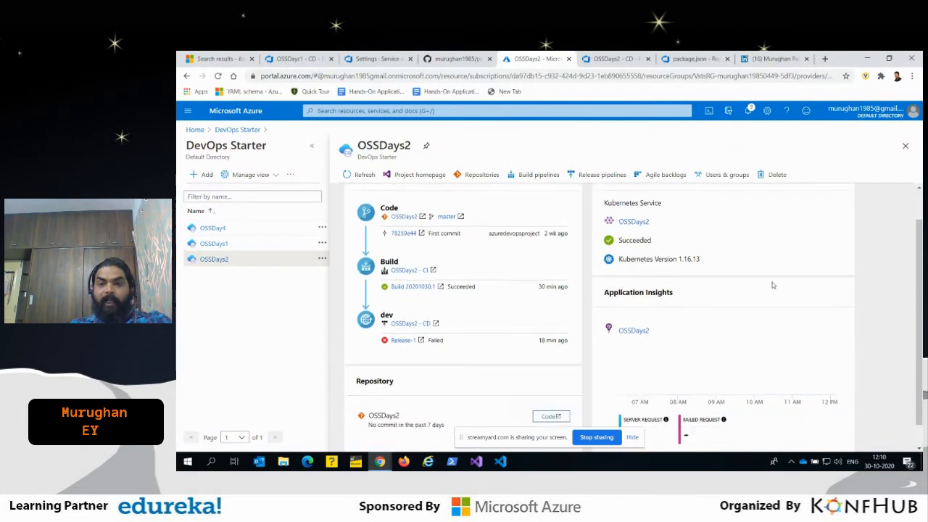
pyautogui.scroll(2, 826, 308)
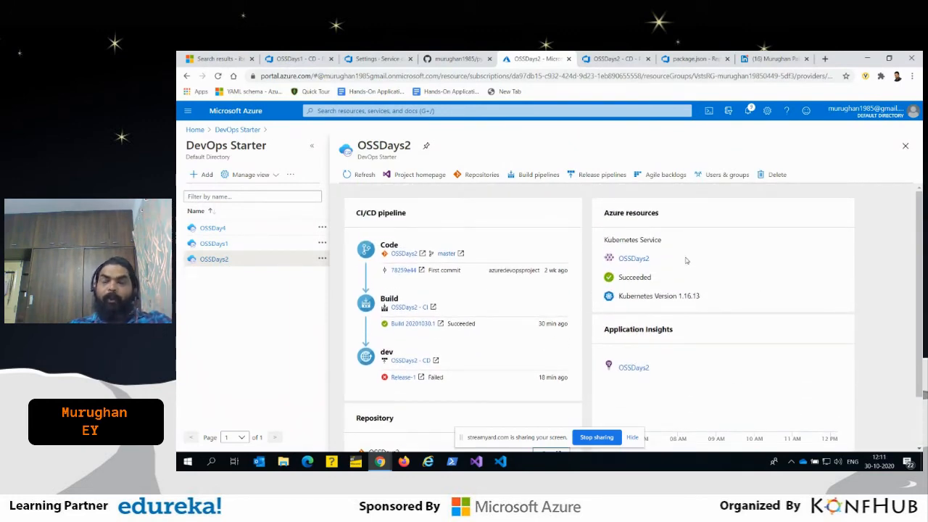
pyautogui.click(214, 229)
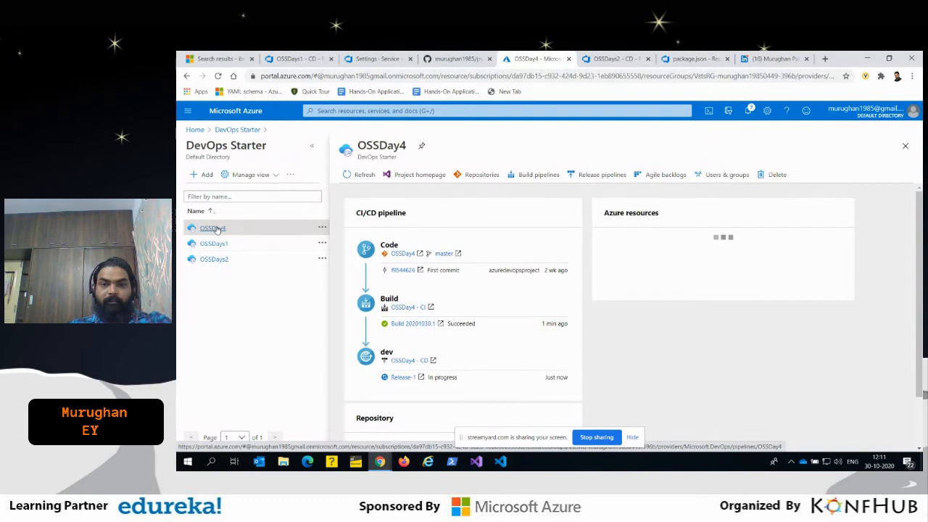
pyautogui.scroll(-2, 736, 229)
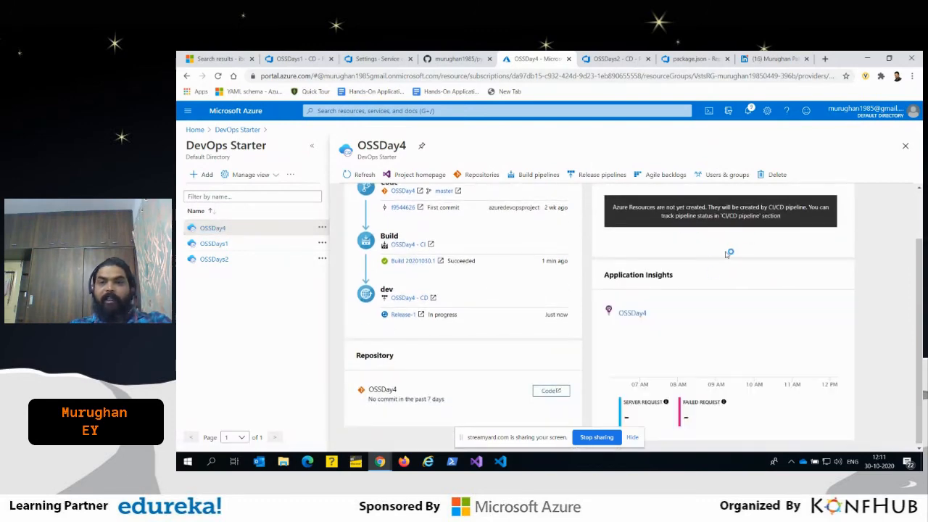
pyautogui.scroll(2, 727, 253)
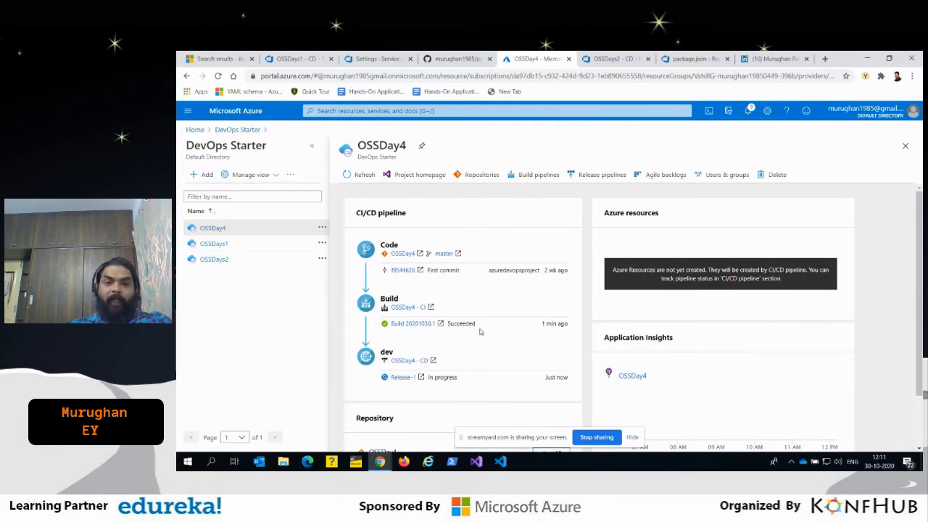
pyautogui.scroll(-2, 479, 332)
pyautogui.scroll(1, 501, 314)
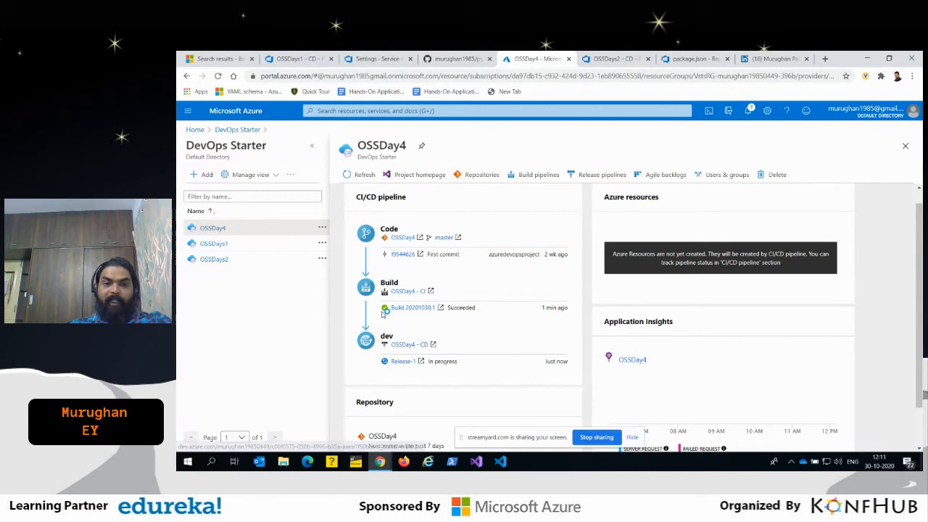
pyautogui.scroll(-1, 395, 316)
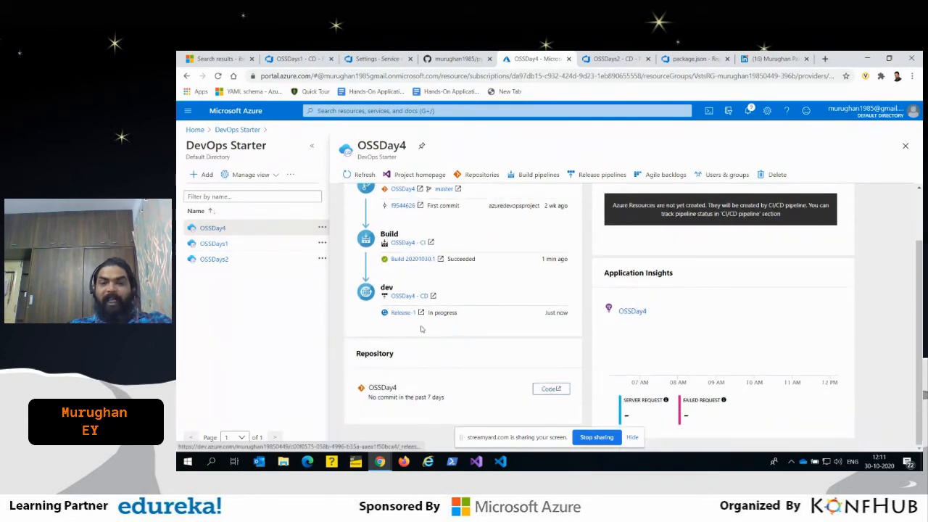
pyautogui.scroll(1, 759, 269)
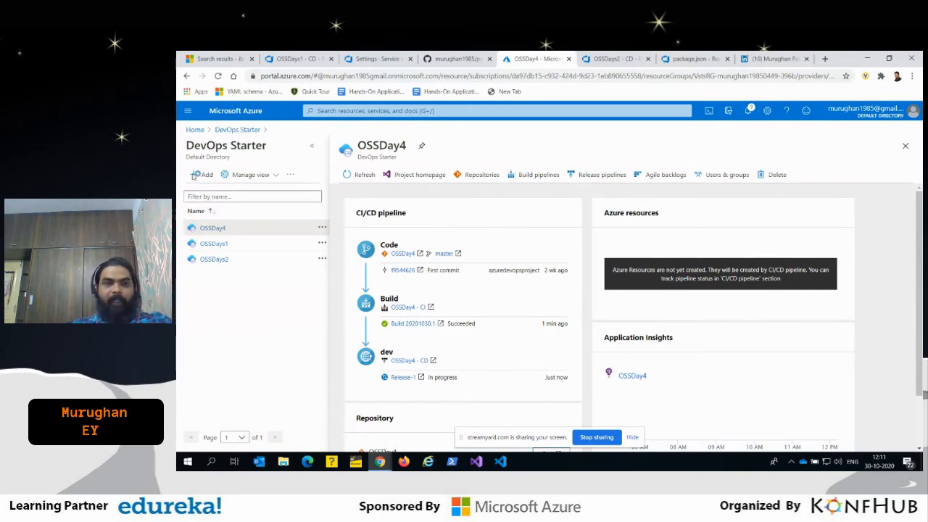
# - Review the Initialize job and Azure Deployment:Create Azure App Service logs of the OSSDays1 - CD Release-2 dev stage
pyautogui.click(294, 55)
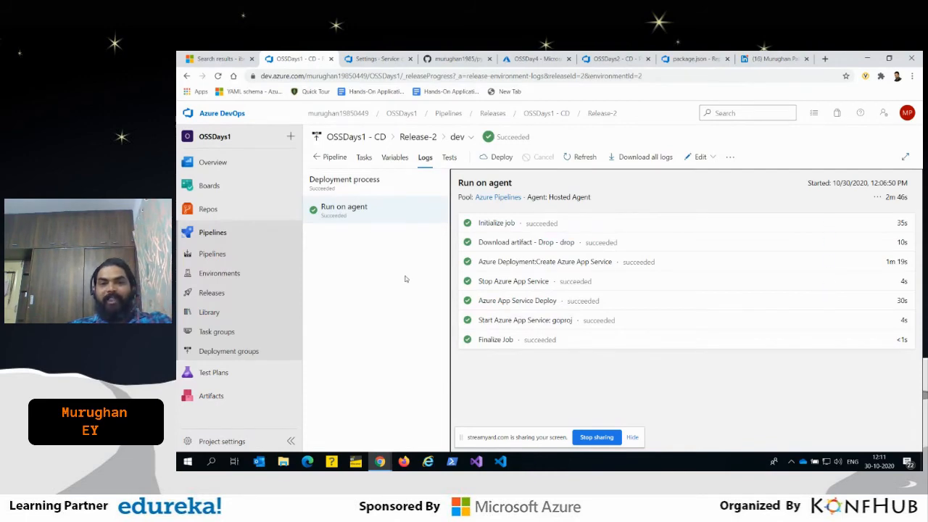
pyautogui.click(611, 220)
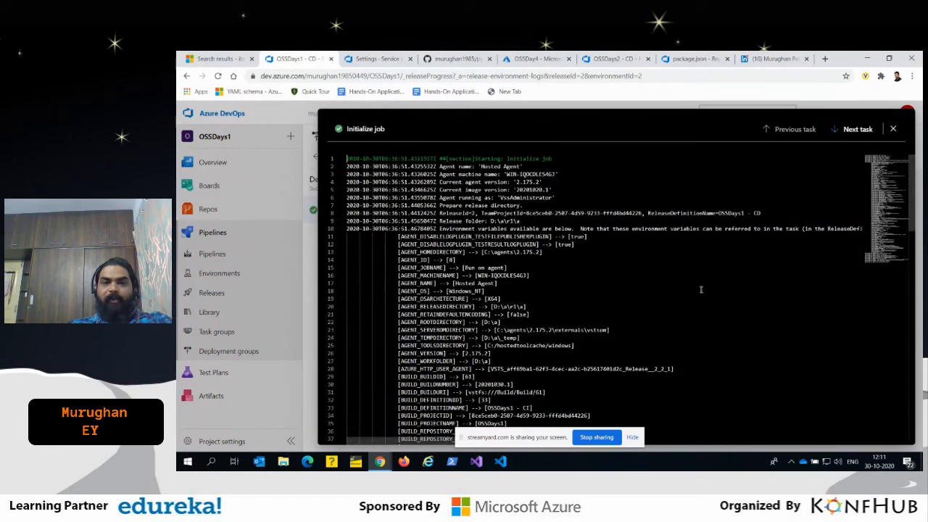
pyautogui.scroll(-15, 701, 289)
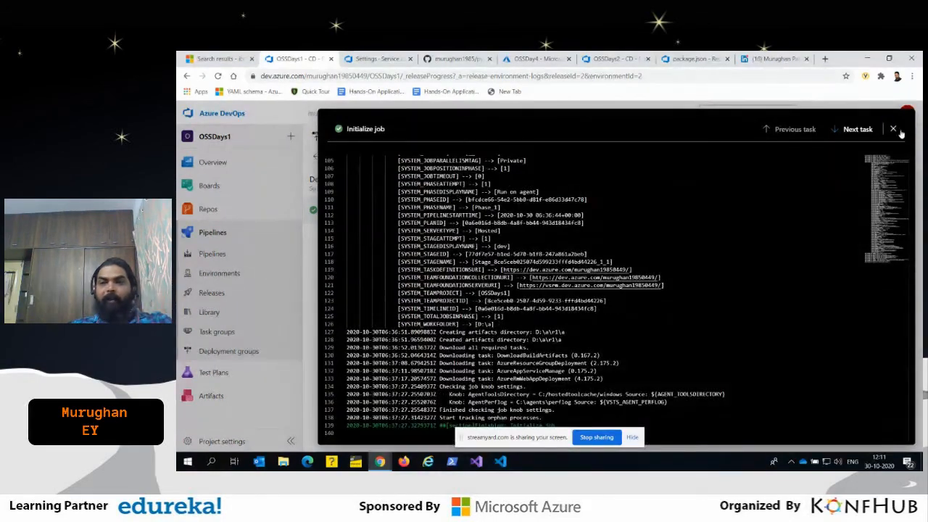
pyautogui.click(893, 129)
pyautogui.click(542, 260)
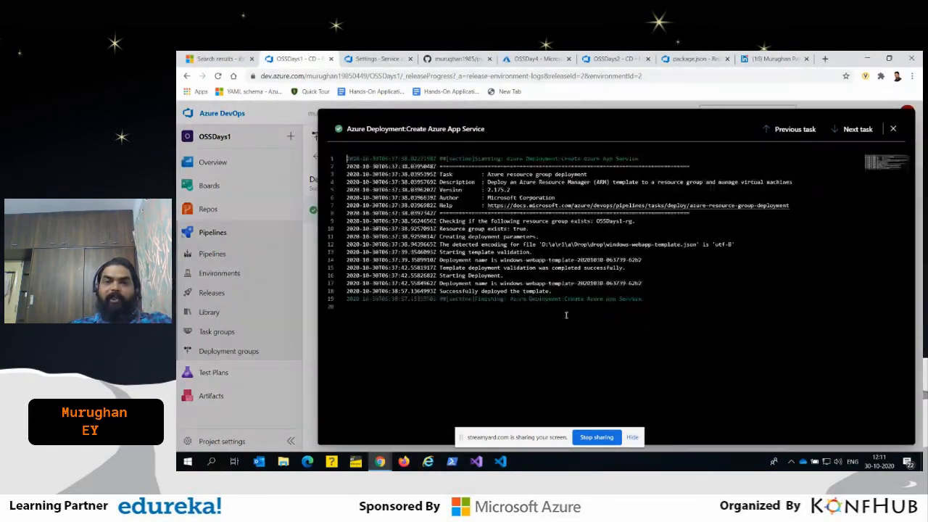
pyautogui.moveTo(686, 284); pyautogui.dragTo(464, 252)
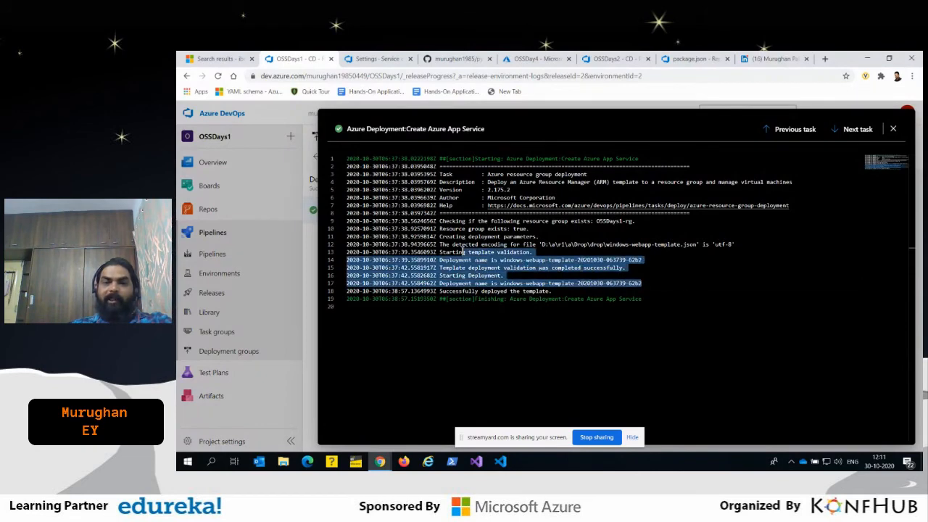
pyautogui.click(893, 129)
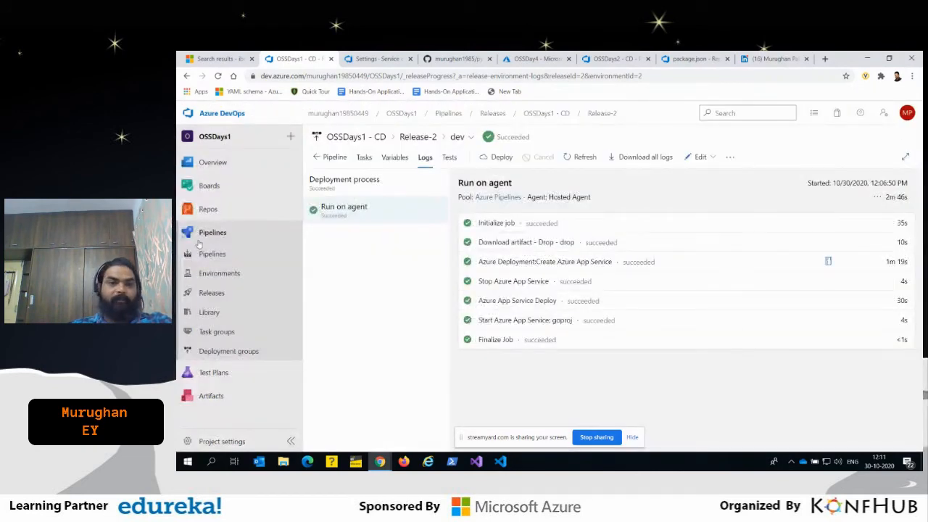
# - View the OSSDays1 build pipelines list and return to the organization's projects page
pyautogui.click(213, 254)
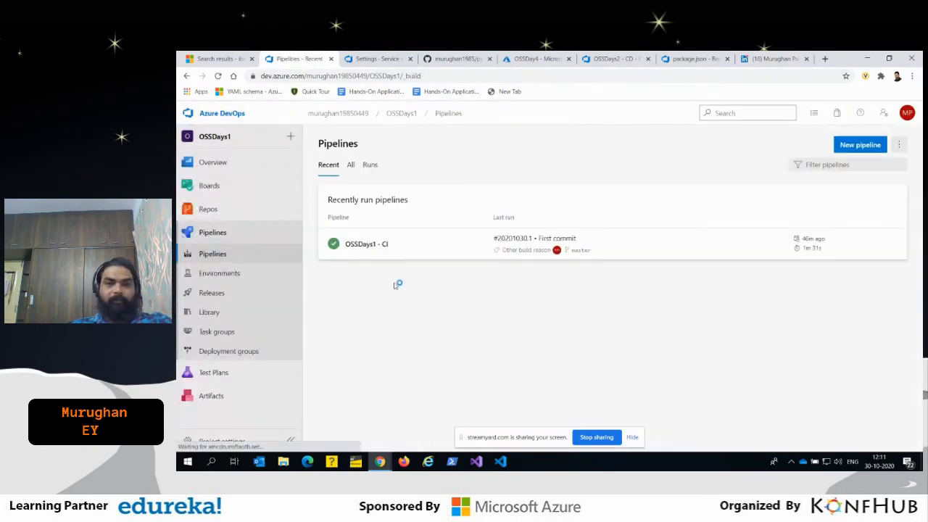
pyautogui.click(215, 111)
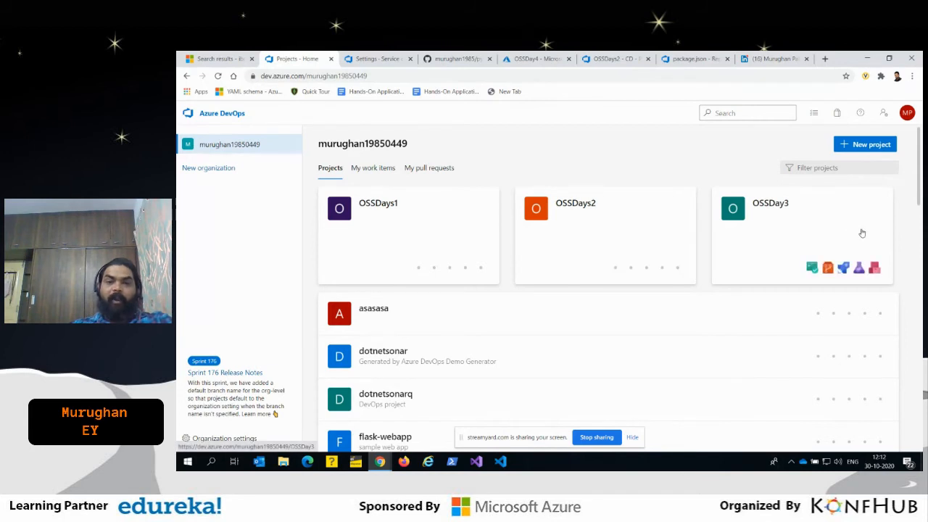
pyautogui.click(730, 113)
pyautogui.write('ossday')
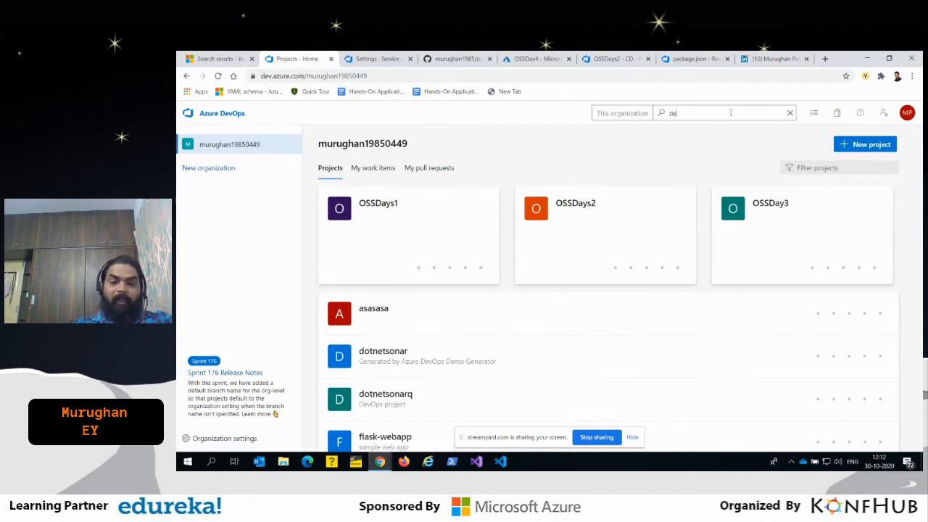
pyautogui.click(639, 149)
# - Filter the organization's projects by "oss" and open the OSSDays project
pyautogui.click(810, 170)
pyautogui.write('oss')
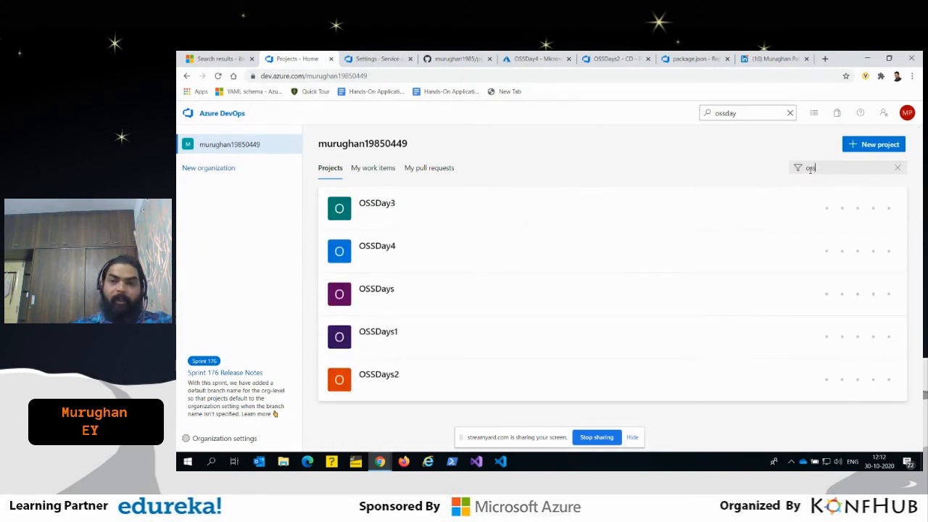
pyautogui.click(391, 305)
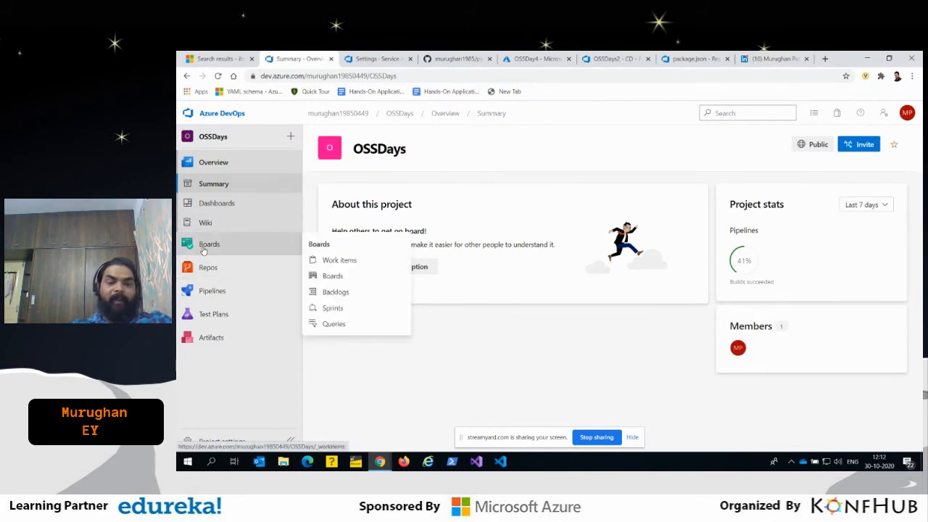
# - Open the oldest pipelines-javascript pipeline of the OSSDays project in edit mode to show its azure-pipelines.yml
pyautogui.click(204, 291)
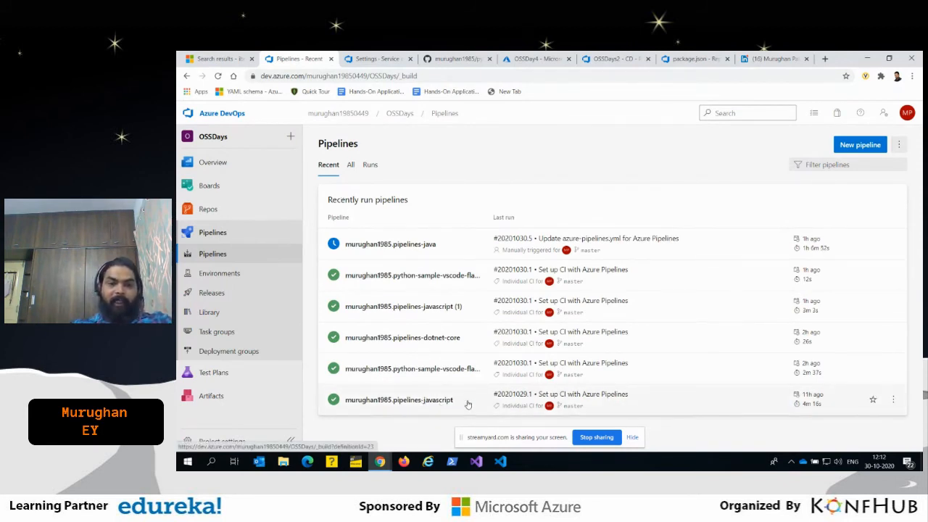
pyautogui.click(410, 400)
pyautogui.click(818, 145)
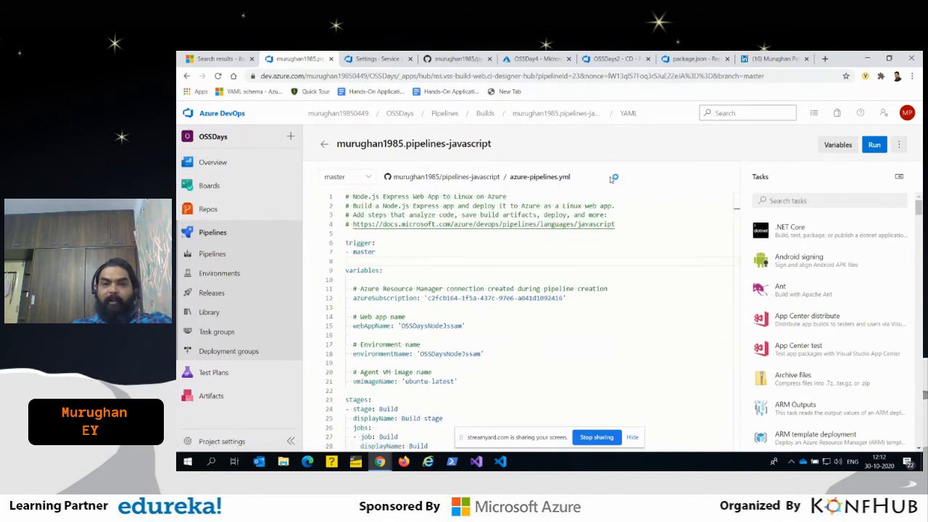
# - Examine the trigger section and the subscription, web app, environment and VM image variables in azure-pipelines.yml
pyautogui.scroll(-1, 348, 252)
pyautogui.scroll(1, 349, 251)
pyautogui.moveTo(376, 251); pyautogui.dragTo(345, 243)
pyautogui.scroll(-1, 488, 278)
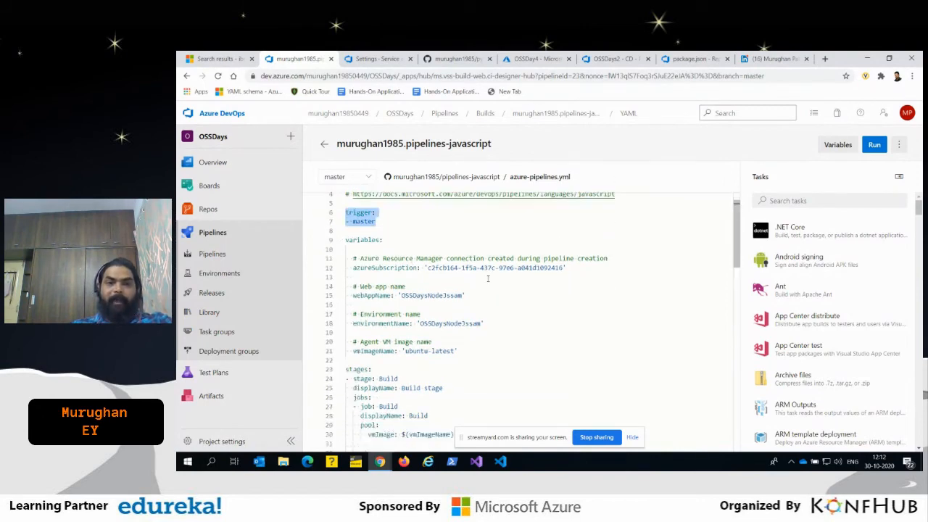
pyautogui.doubleClick(360, 240)
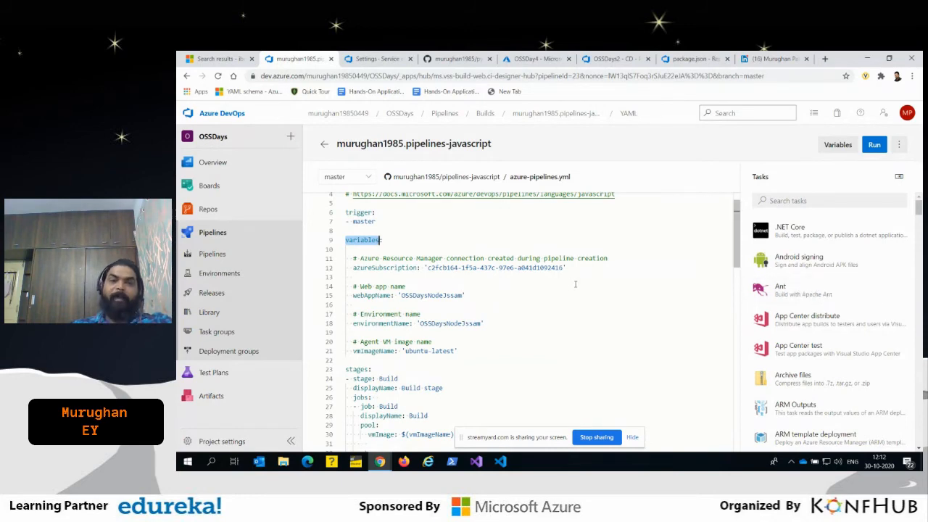
pyautogui.scroll(-1, 385, 249)
pyautogui.click(417, 238)
pyautogui.click(365, 266)
pyautogui.click(384, 293)
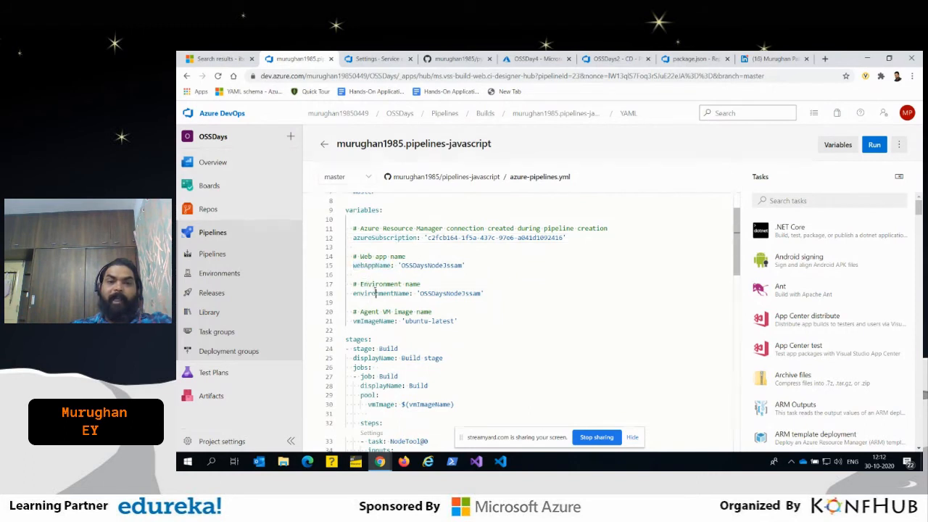
pyautogui.click(396, 321)
pyautogui.moveTo(458, 321); pyautogui.dragTo(340, 210)
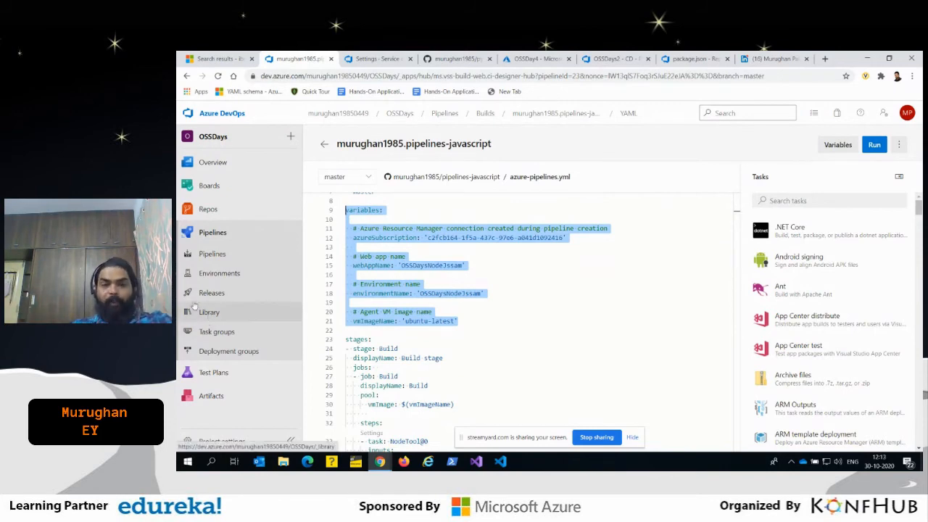
# - Examine the stages section of azure-pipelines.yml and collapse the Build and Deploy stages to show its structure
pyautogui.scroll(-2, 522, 335)
pyautogui.click(395, 279)
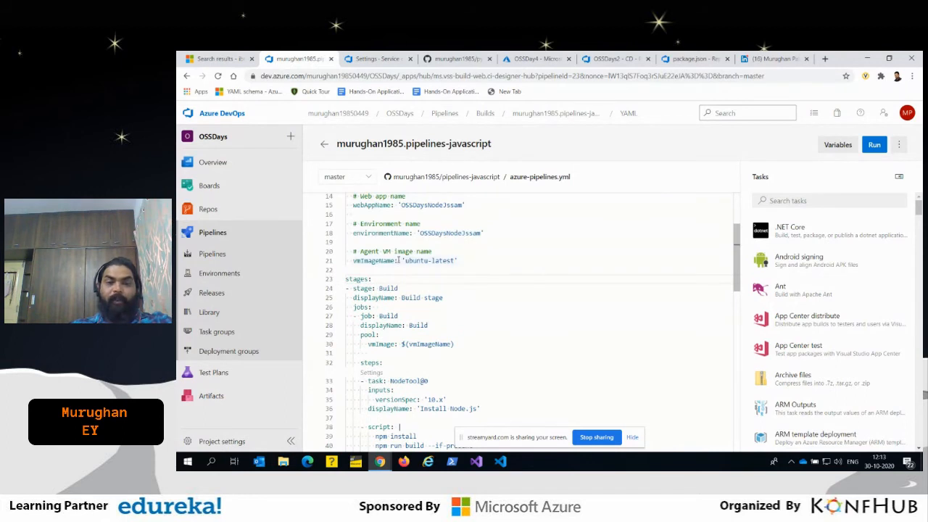
pyautogui.moveTo(345, 278); pyautogui.dragTo(370, 278)
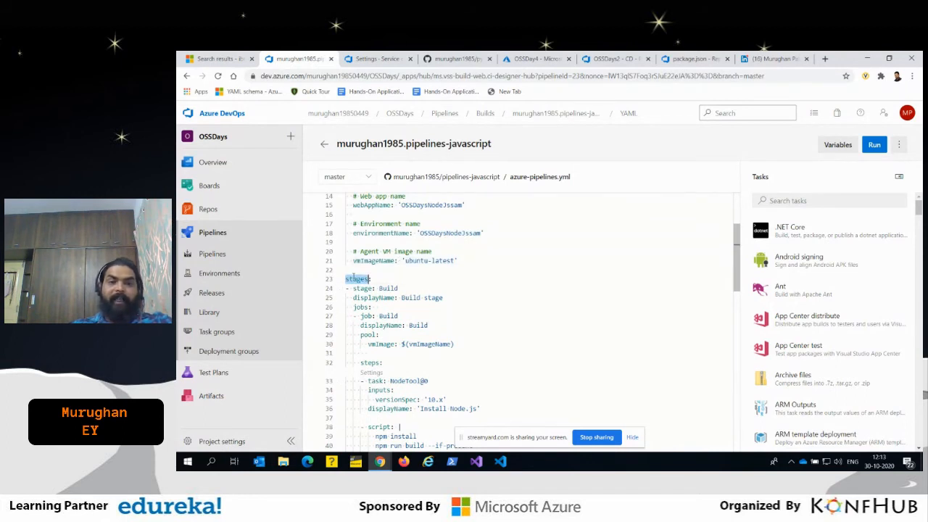
pyautogui.click(360, 287)
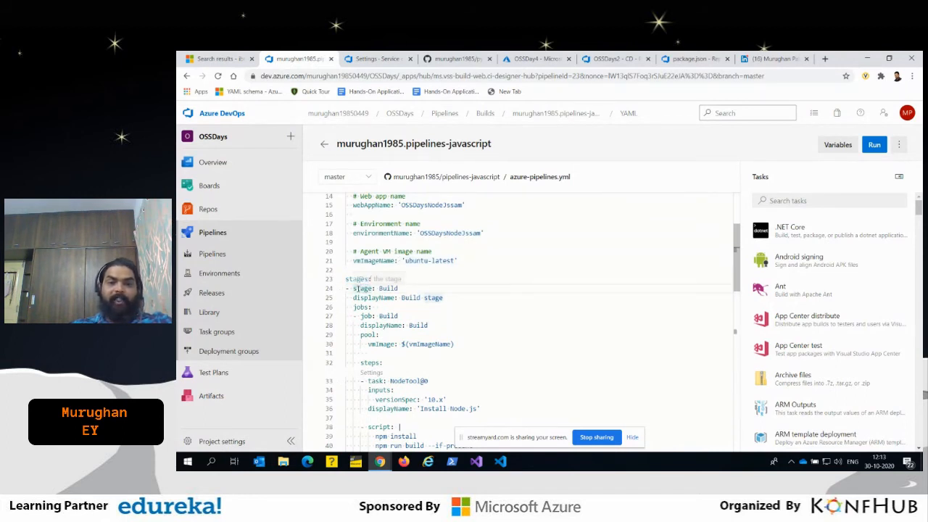
pyautogui.click(339, 289)
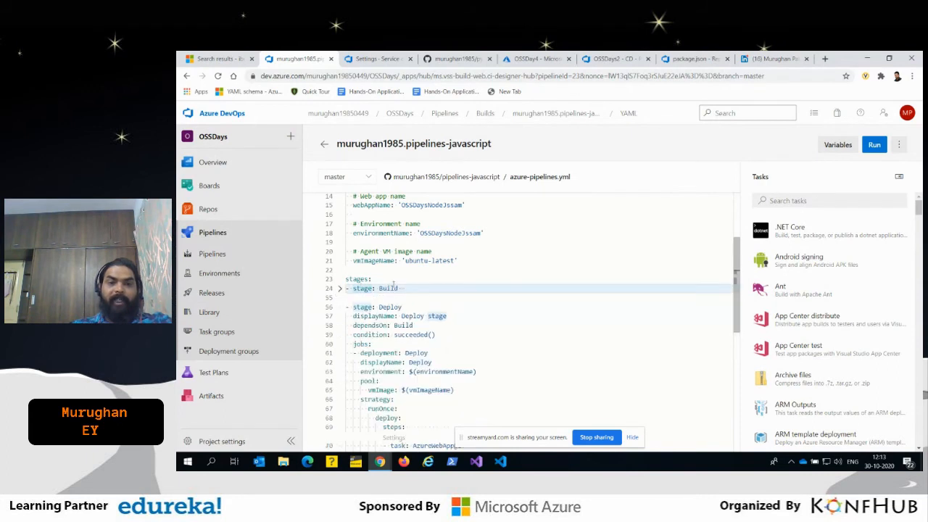
pyautogui.click(380, 307)
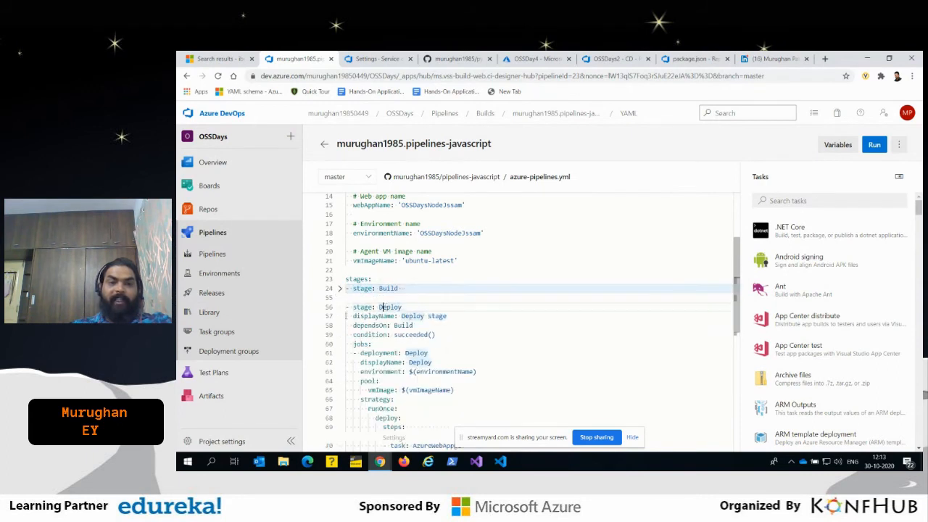
# - Expand the Build stage and examine its jobs, the Build job's pool settings and the steps keyword
pyautogui.click(340, 288)
pyautogui.scroll(-2, 451, 306)
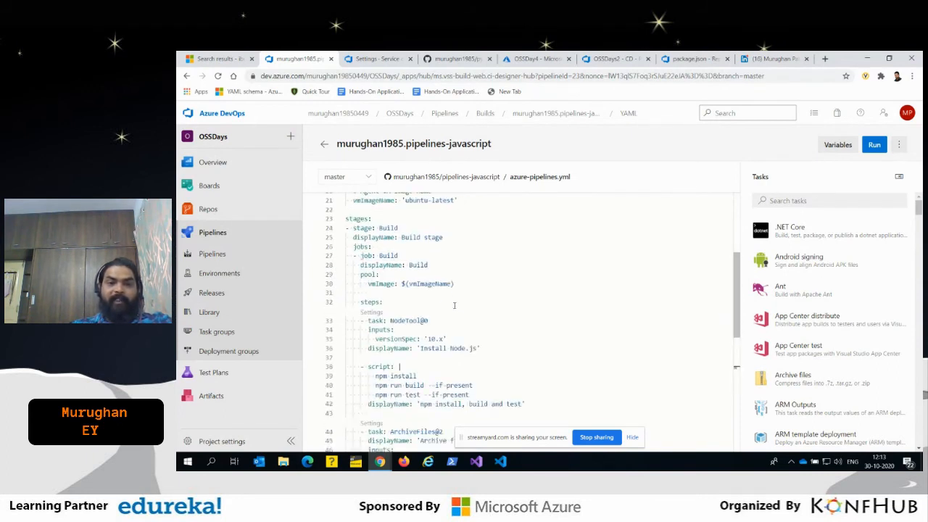
pyautogui.click(414, 254)
pyautogui.doubleClick(362, 247)
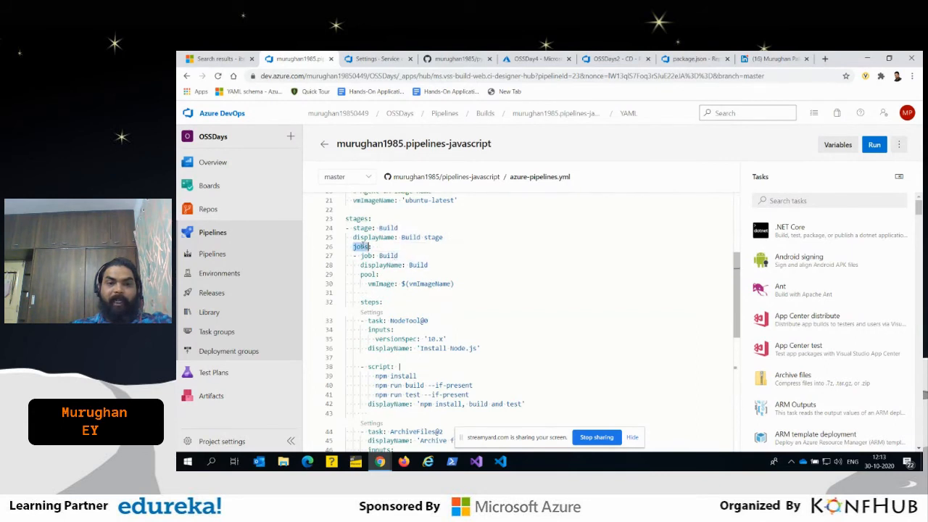
pyautogui.doubleClick(368, 255)
pyautogui.moveTo(480, 290); pyautogui.dragTo(361, 255)
pyautogui.click(395, 311)
pyautogui.doubleClick(371, 301)
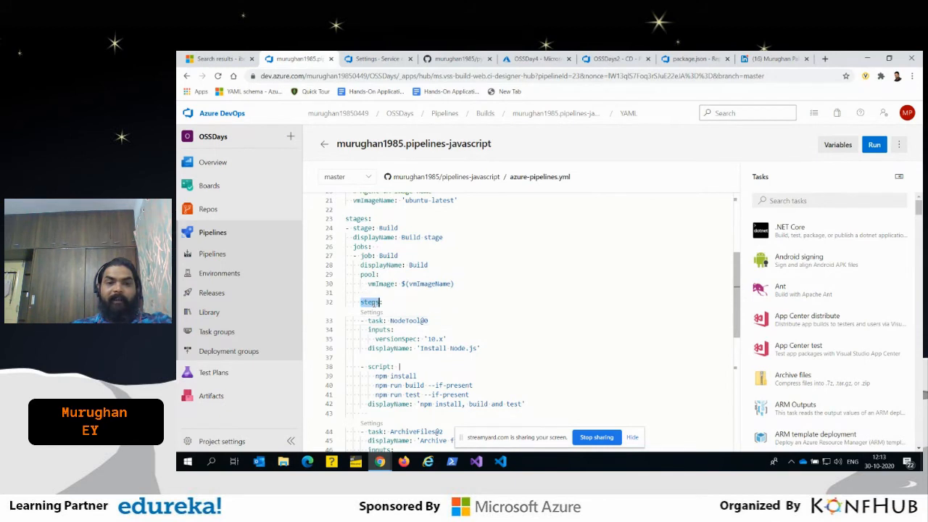
# - Review the Build job's NodeTool task, its versionSpec input and the npm script, archive and upload steps below it
pyautogui.scroll(-1, 373, 298)
pyautogui.click(379, 289)
pyautogui.scroll(-1, 455, 299)
pyautogui.doubleClick(406, 259)
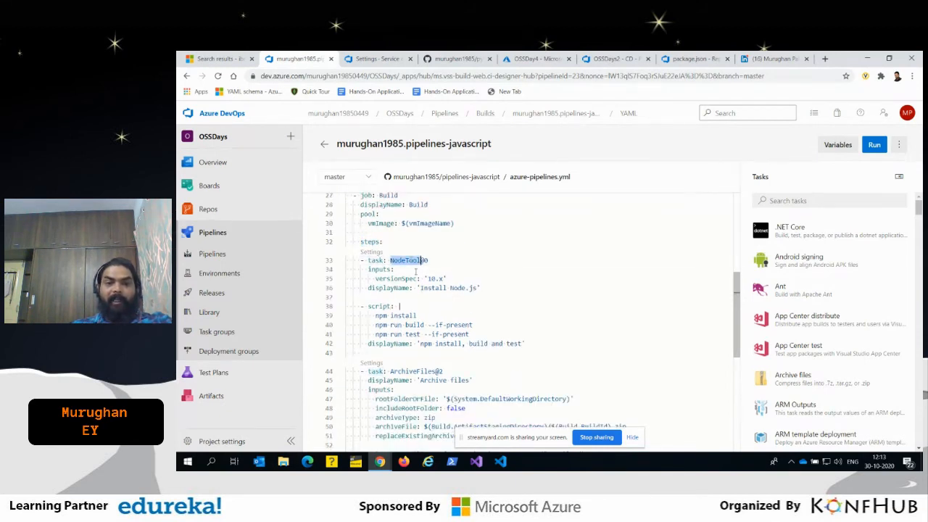
pyautogui.doubleClick(433, 278)
pyautogui.scroll(-3, 408, 244)
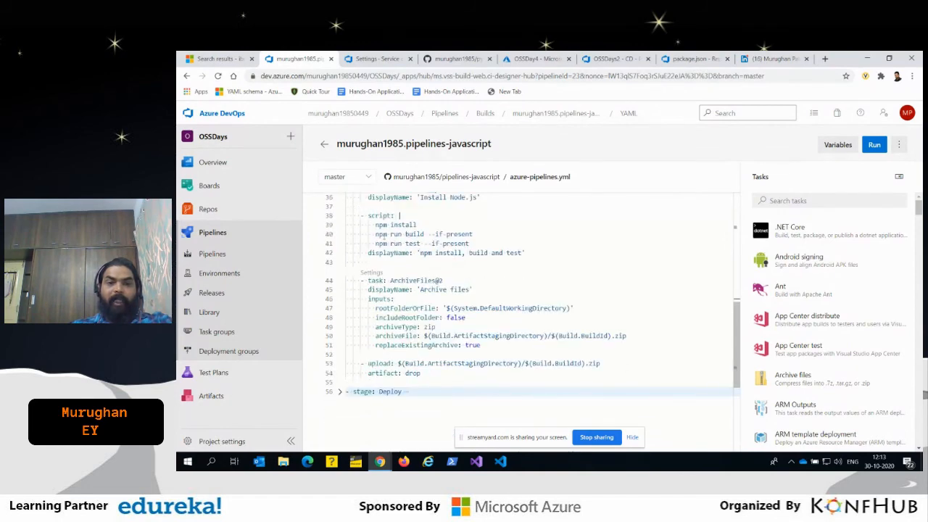
# - Review the npm install, build and test script and the ArchiveFiles task, and open that task's settings
pyautogui.moveTo(370, 214); pyautogui.dragTo(539, 255)
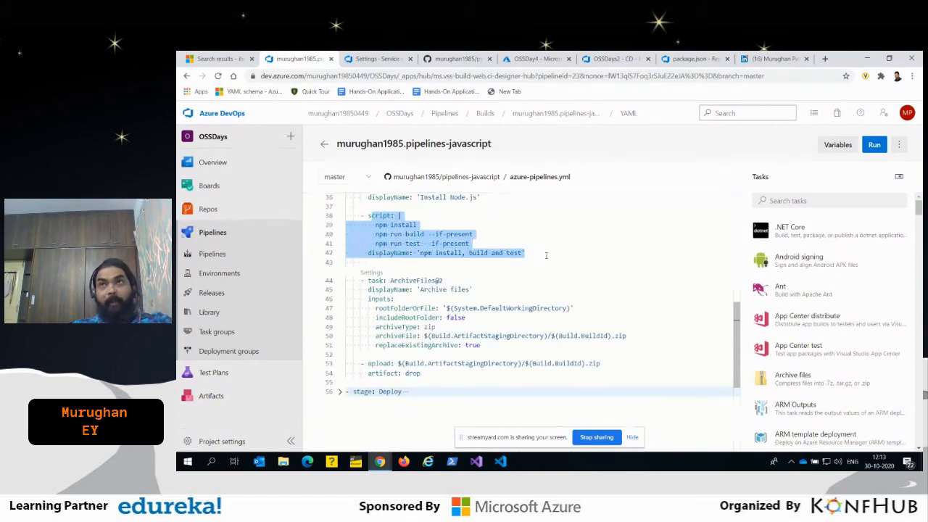
pyautogui.scroll(-1, 496, 295)
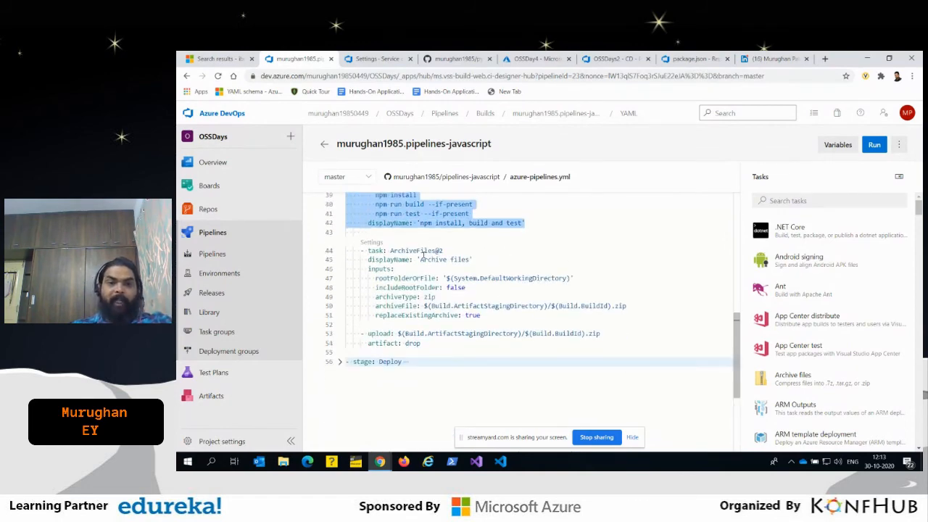
pyautogui.doubleClick(421, 251)
pyautogui.scroll(2, 442, 276)
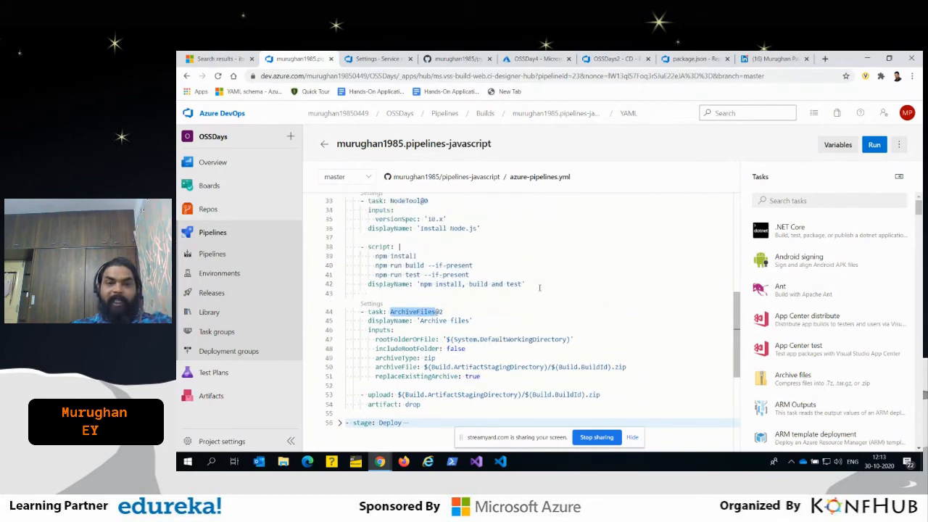
pyautogui.click(371, 303)
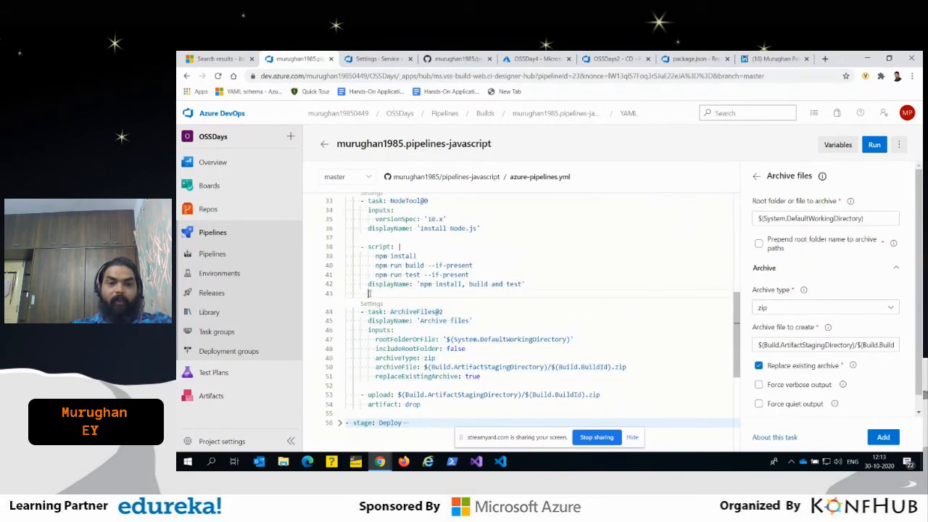
# - Reduce the indentation of the blank line above the ArchiveFiles task and search the task assistant for sonar
pyautogui.press('BackSpace')
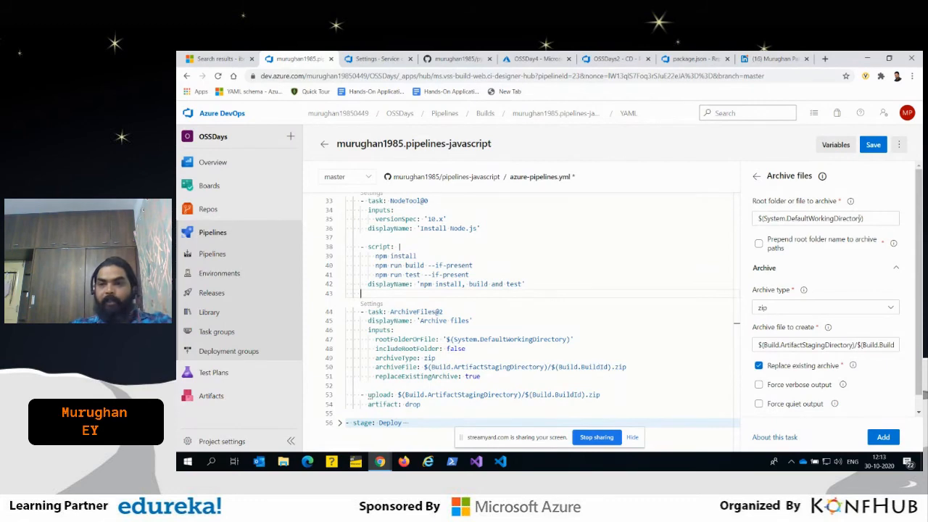
pyautogui.click(756, 178)
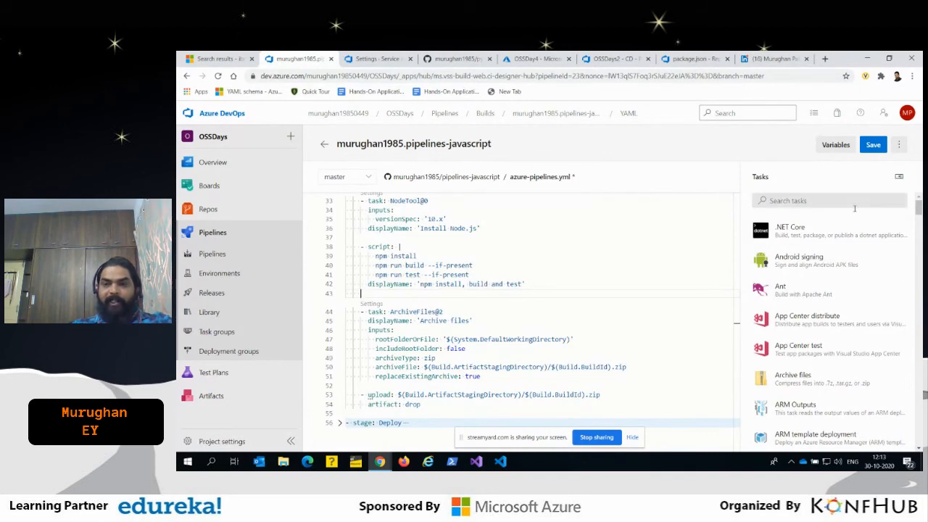
pyautogui.click(899, 176)
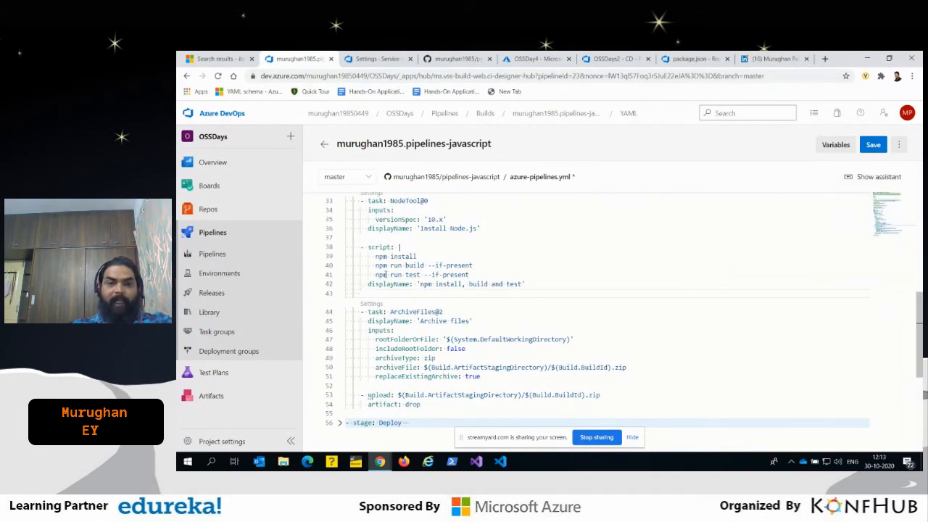
pyautogui.click(849, 178)
pyautogui.click(789, 200)
pyautogui.write('sonar')
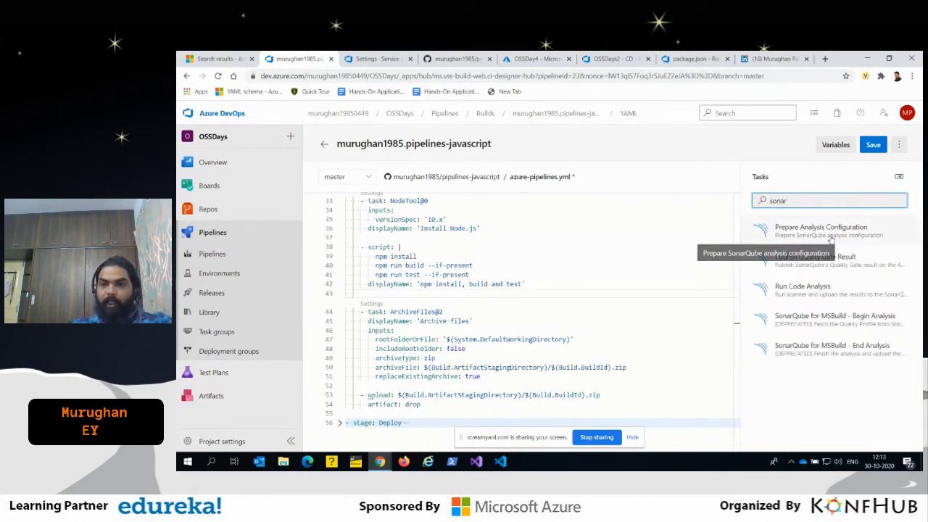
# - Add a Prepare Analysis Configuration task with the sonarcloud endpoint and sample1 as both project key and project name
pyautogui.click(825, 230)
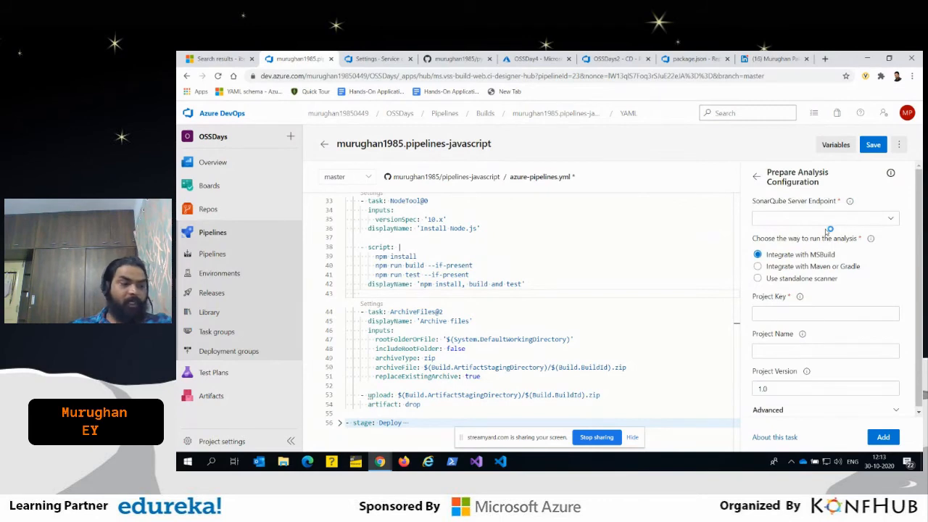
pyautogui.click(890, 219)
pyautogui.click(803, 243)
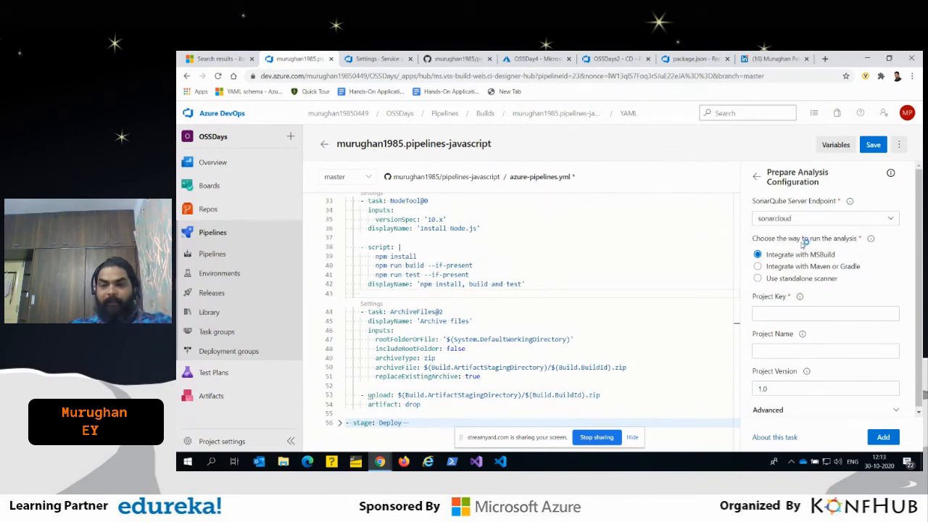
pyautogui.click(783, 314)
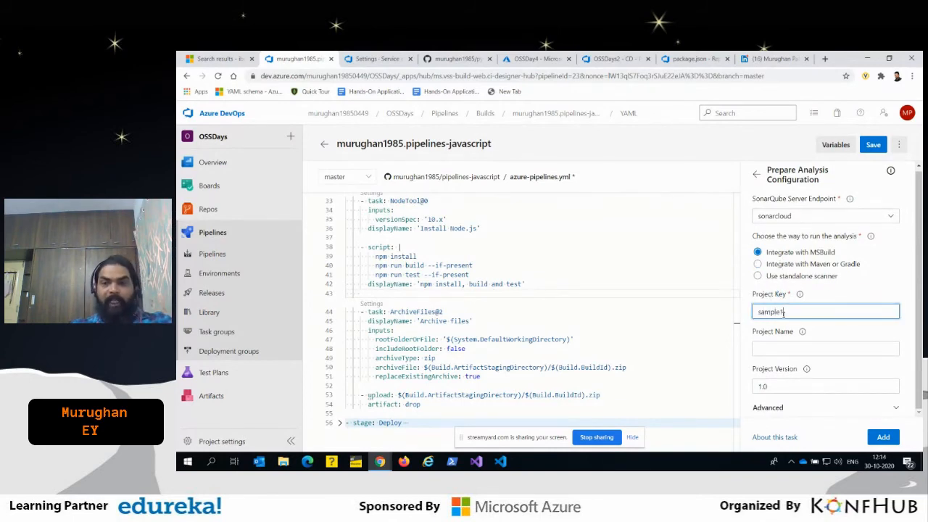
pyautogui.doubleClick(780, 312)
pyautogui.hotkey('ctrl', 'c')
pyautogui.click(776, 350)
pyautogui.hotkey('ctrl', 'v')
pyautogui.click(883, 436)
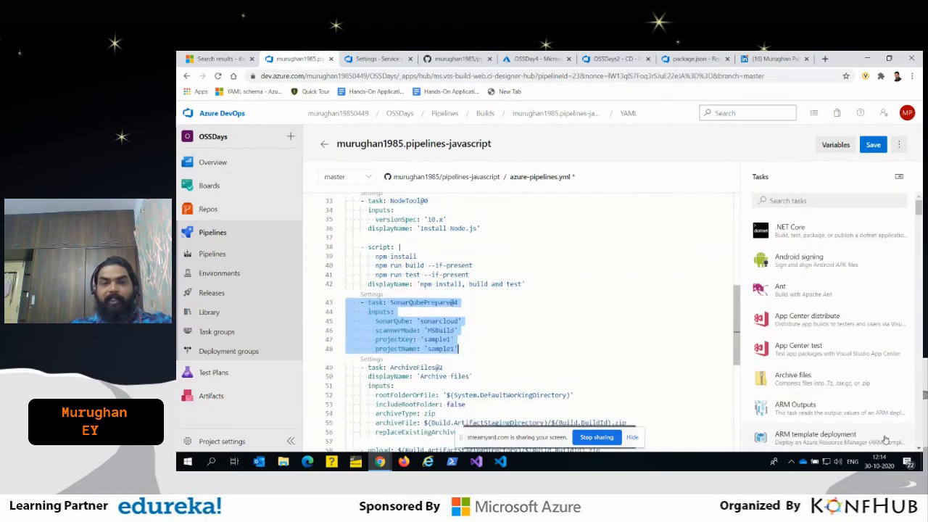
pyautogui.moveTo(459, 350); pyautogui.dragTo(348, 302)
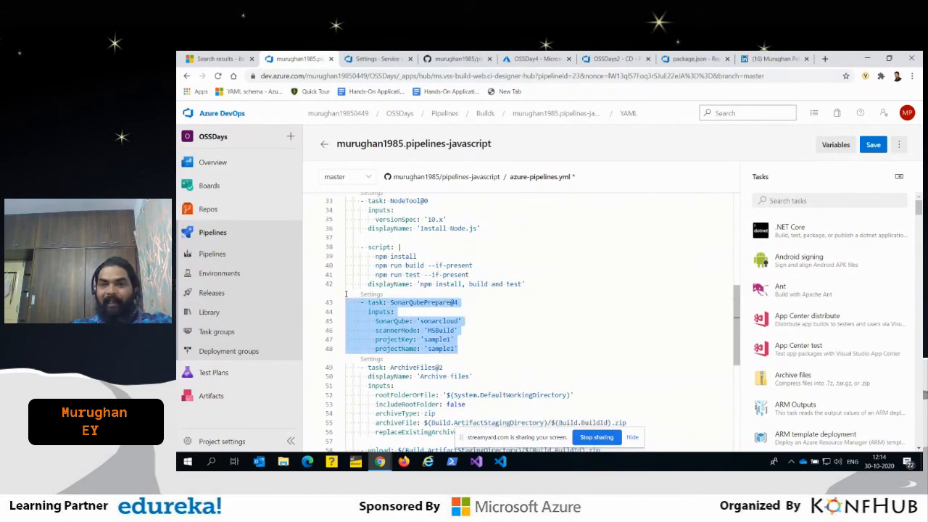
# - Expand the Deploy stage and examine its display name, condition, deployment job and AzureWebApp task
pyautogui.scroll(-5, 534, 314)
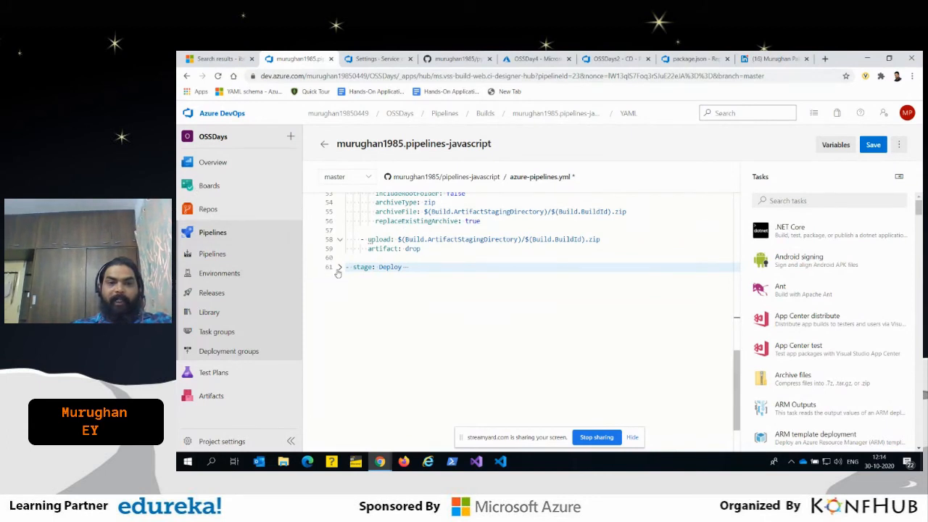
pyautogui.click(337, 268)
pyautogui.scroll(-1, 445, 278)
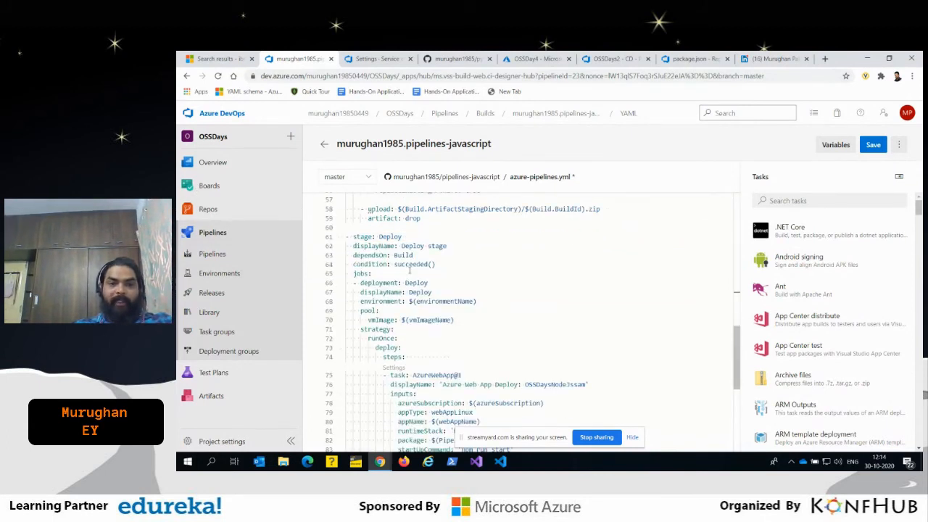
pyautogui.doubleClick(408, 264)
pyautogui.doubleClick(413, 245)
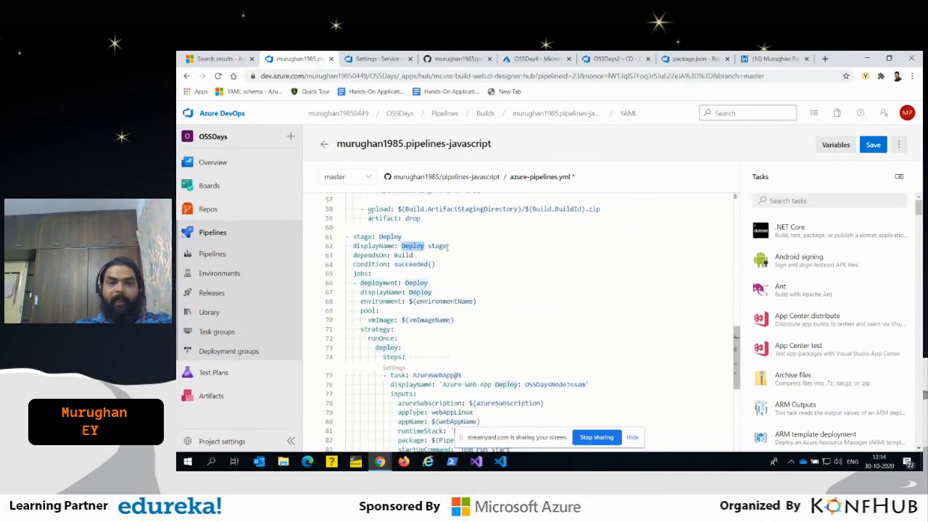
pyautogui.scroll(-3, 448, 246)
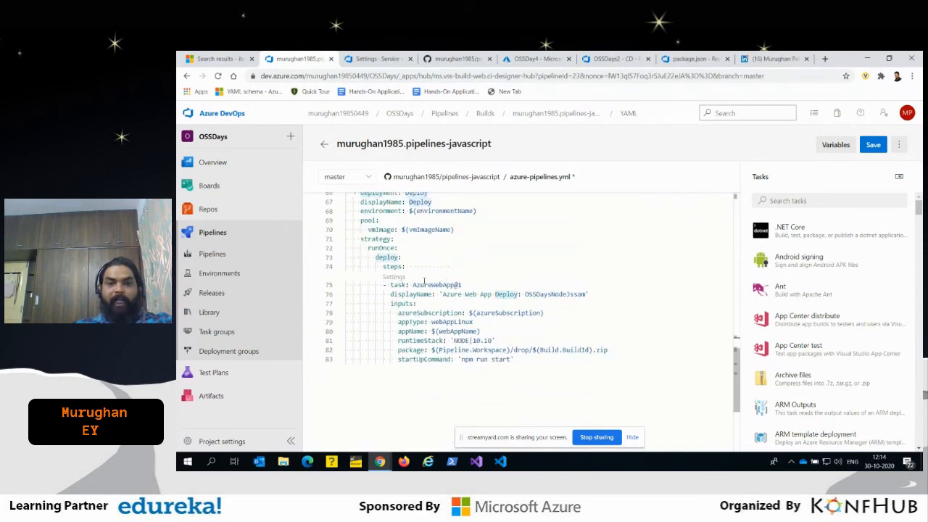
pyautogui.doubleClick(424, 283)
# - Insert a blank line above the AzureWebApp task, search the tasks for azure and choose Azure App Service deploy
pyautogui.click(428, 273)
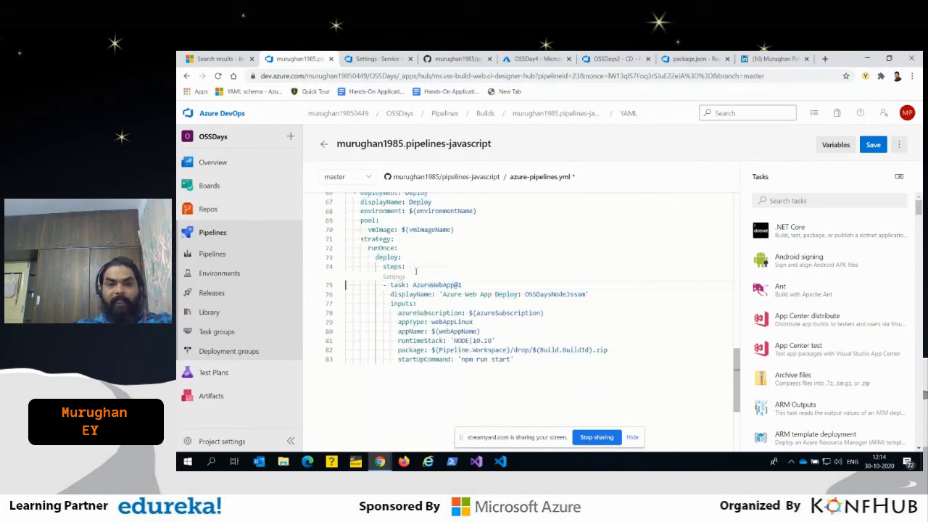
pyautogui.press('Return')
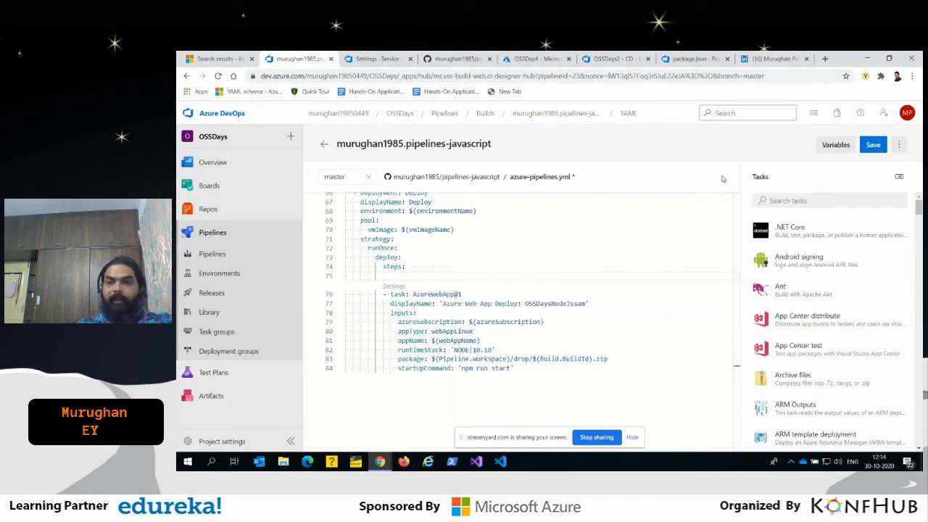
pyautogui.click(862, 200)
pyautogui.write('a')
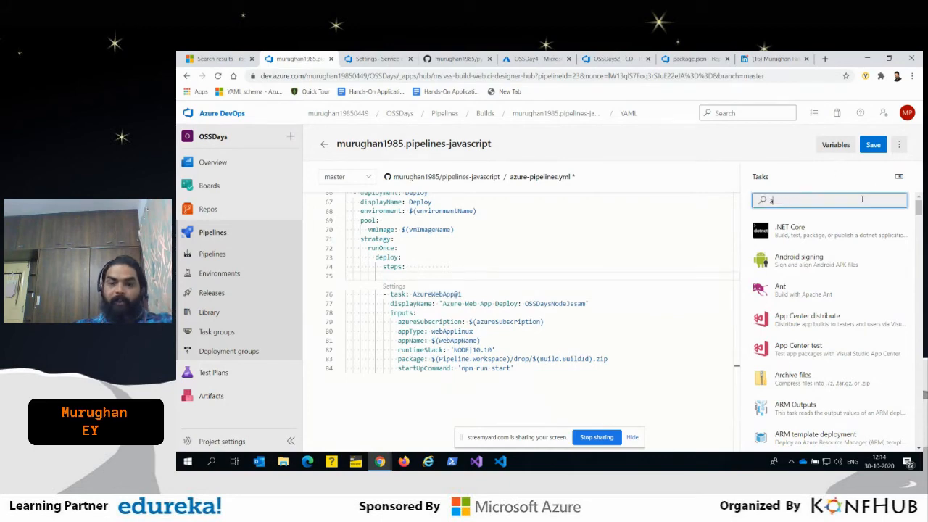
pyautogui.write('zure')
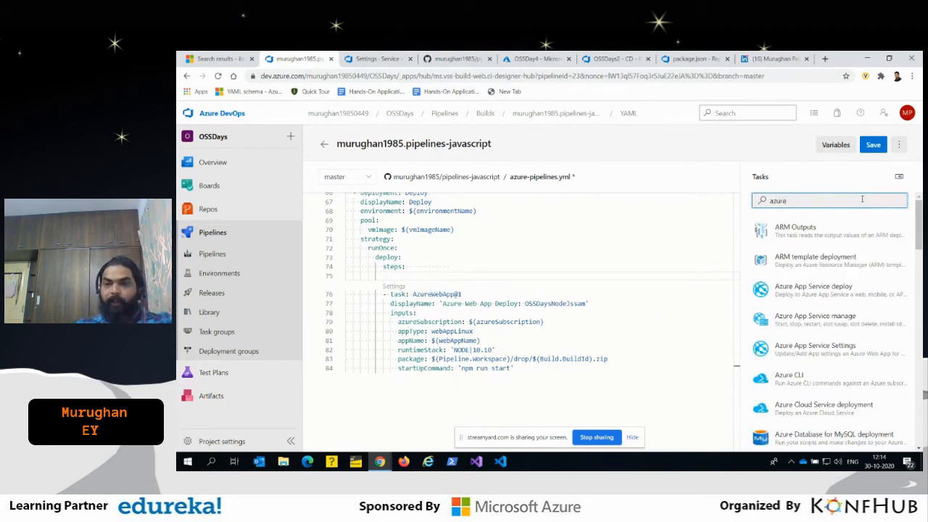
pyautogui.click(810, 289)
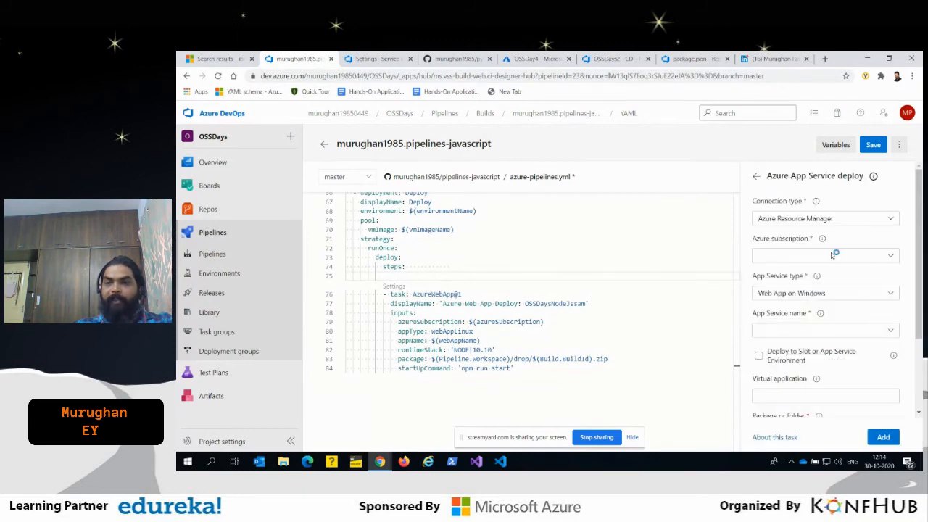
# - Configure the App Service deploy task with the Pay-As-You-Go subscription and OSSDays1 app, and add it to the YAML
pyautogui.click(878, 256)
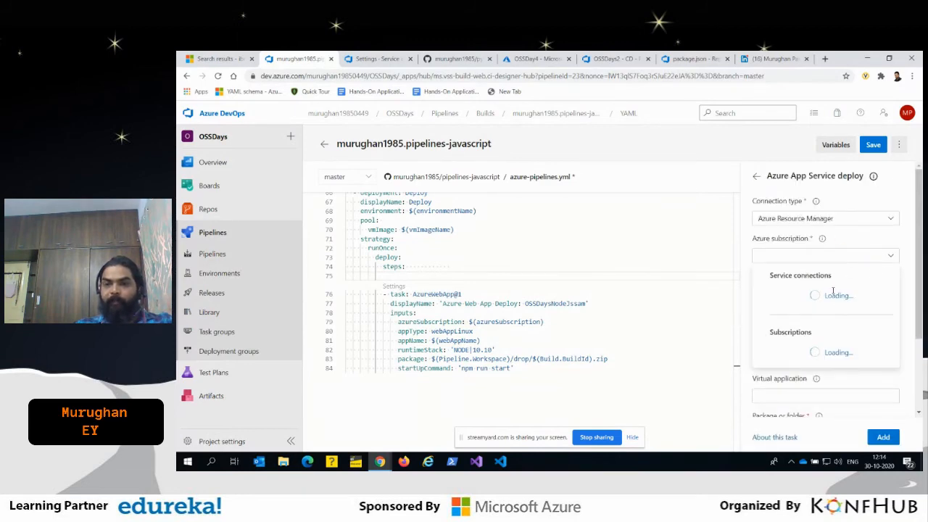
pyautogui.click(833, 293)
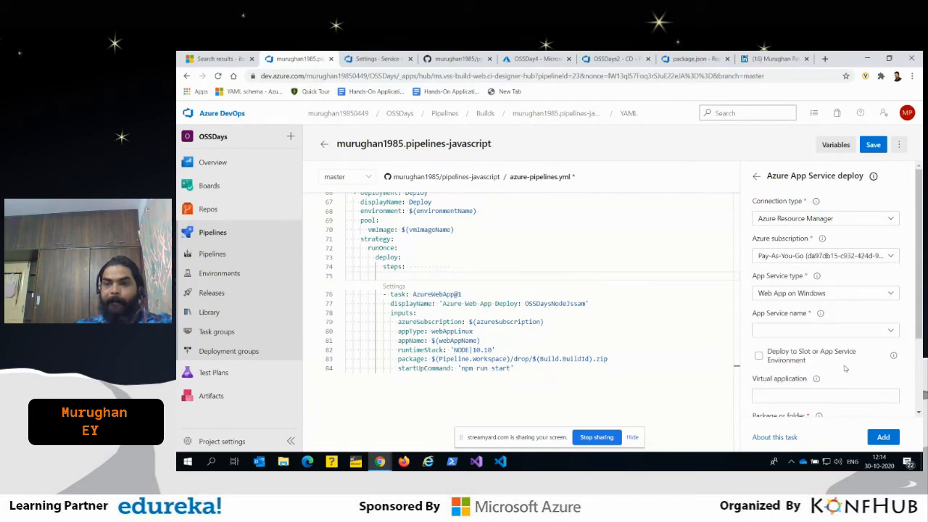
pyautogui.click(883, 331)
pyautogui.click(811, 351)
pyautogui.scroll(-2, 841, 377)
pyautogui.click(891, 440)
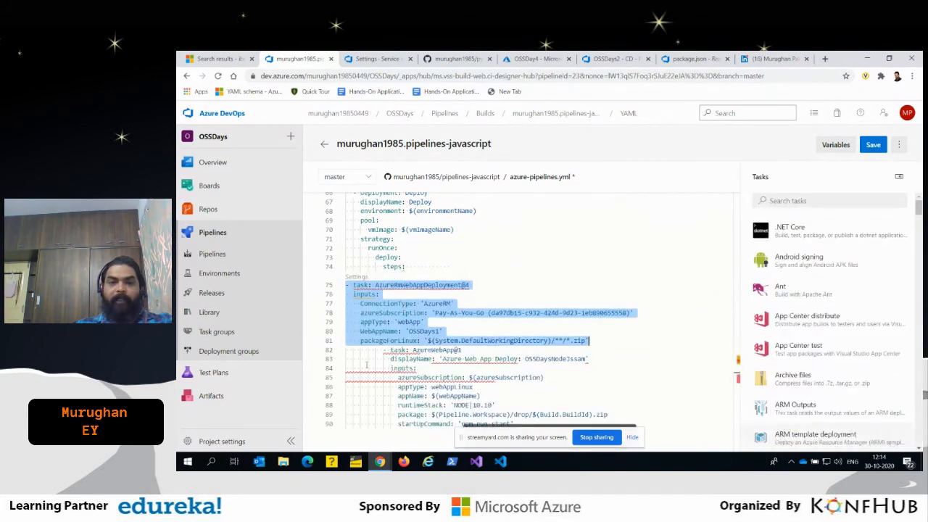
# - Undo all unsaved edits to azure-pipelines.yml and run the JavaScript pipeline on the master branch
pyautogui.hotkey('ctrl', 'z')
pyautogui.hotkey('ctrl', 'z')
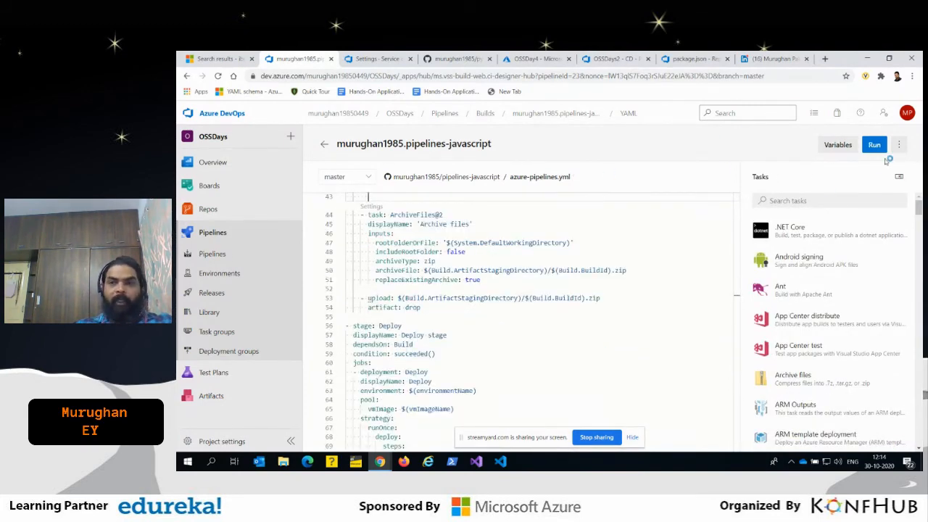
pyautogui.click(878, 148)
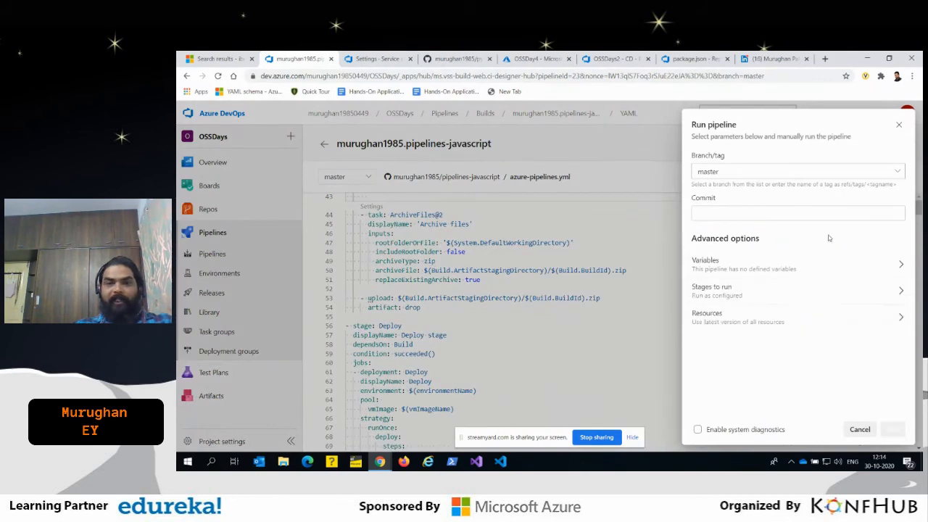
pyautogui.click(896, 434)
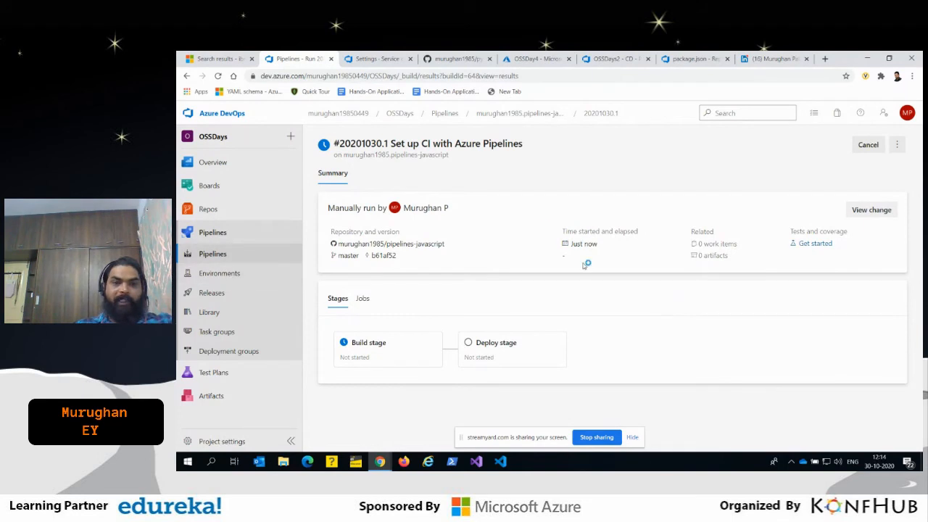
# - Open the pipelines-java pipeline from the project's pipeline list and review its run history and stage statuses
pyautogui.click(205, 259)
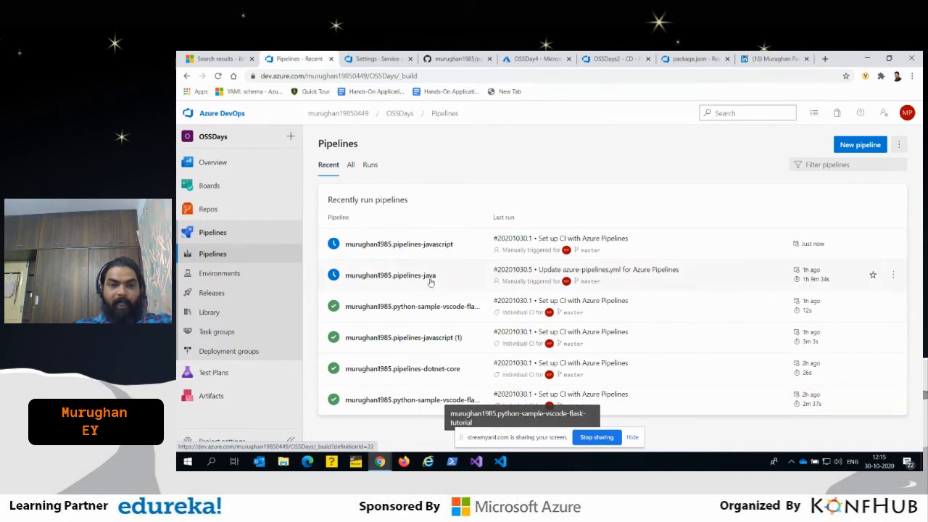
pyautogui.click(415, 277)
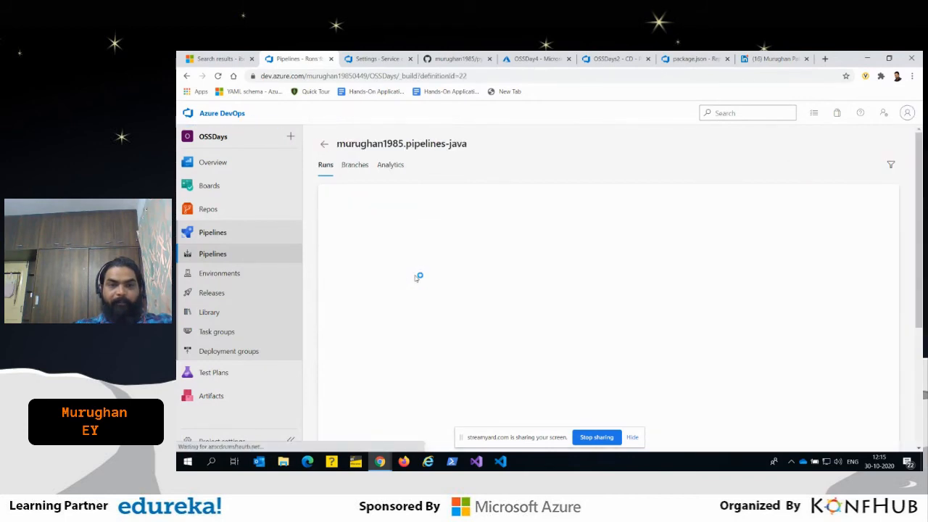
pyautogui.scroll(-4, 588, 348)
pyautogui.scroll(4, 575, 313)
pyautogui.scroll(-5, 573, 312)
pyautogui.scroll(5, 572, 313)
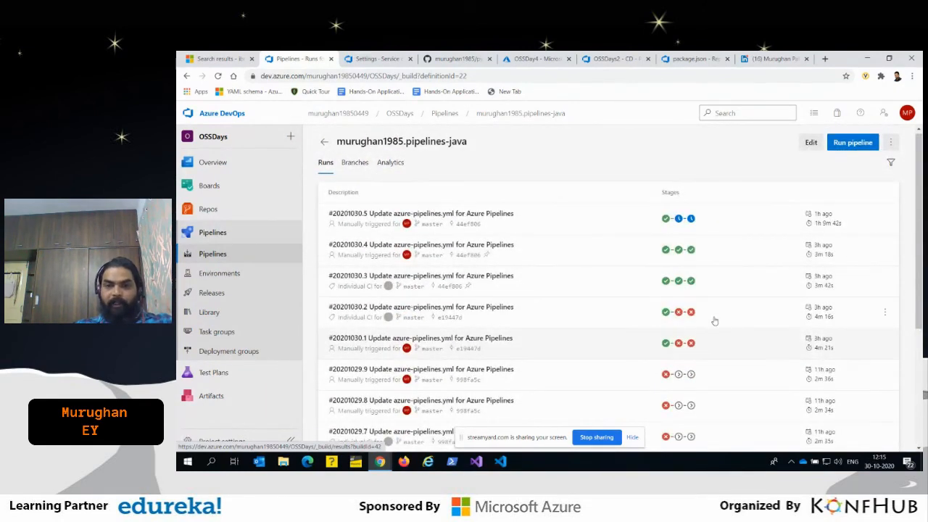
# - Open Java pipeline run #20201030.4 and examine its stages, test results and deployment environments
pyautogui.click(527, 253)
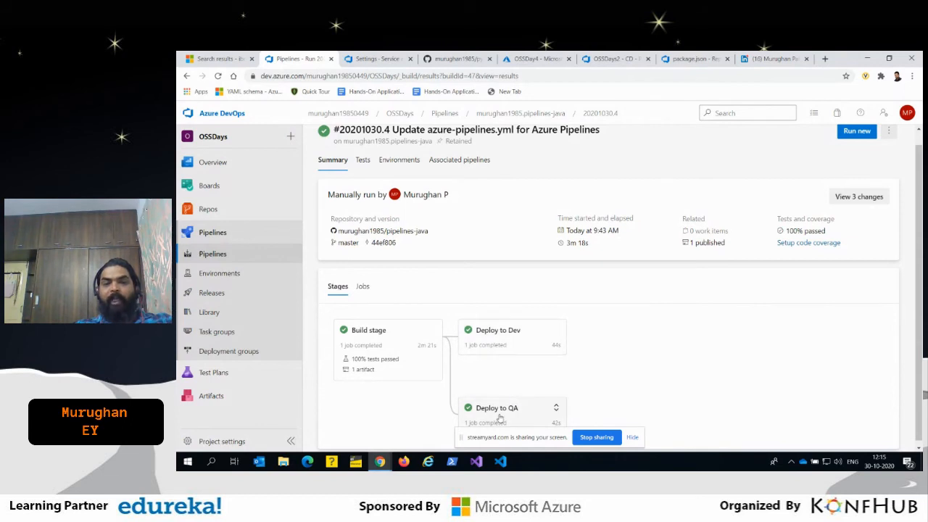
pyautogui.scroll(-1, 732, 368)
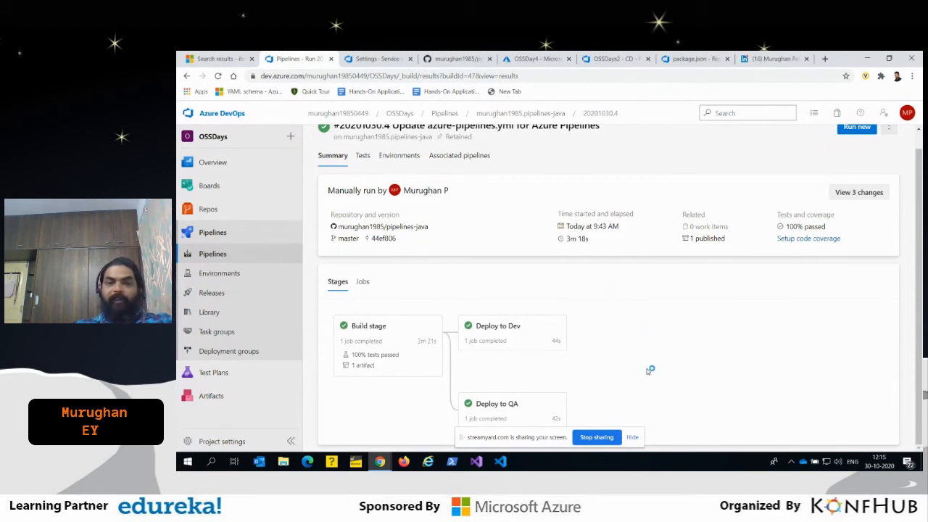
pyautogui.click(361, 157)
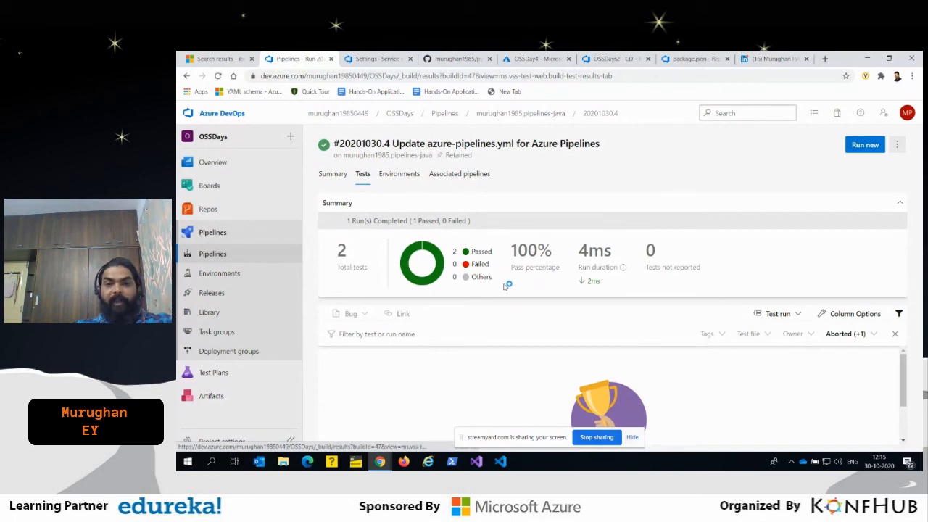
pyautogui.click(395, 175)
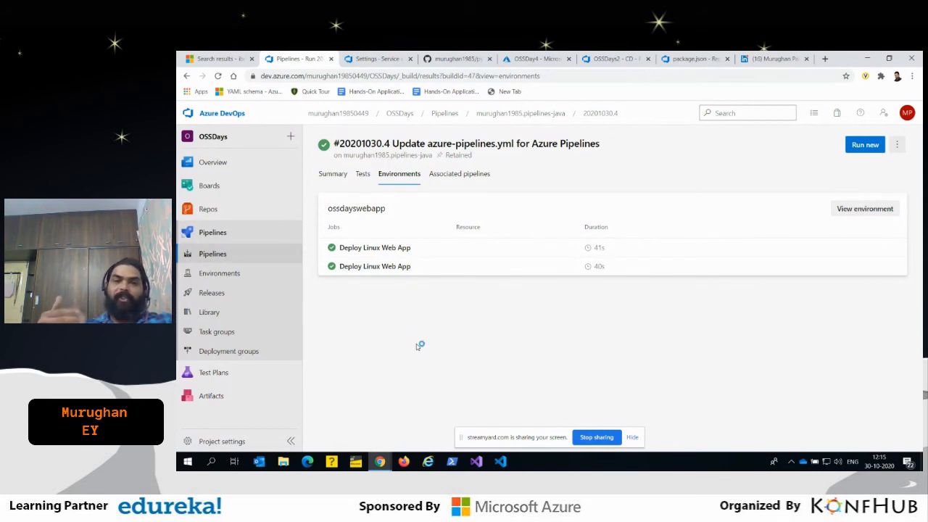
# - Open the ossdayswebapp environment from the project's environments, review its deployments and choose an entry from its additional options
pyautogui.click(216, 272)
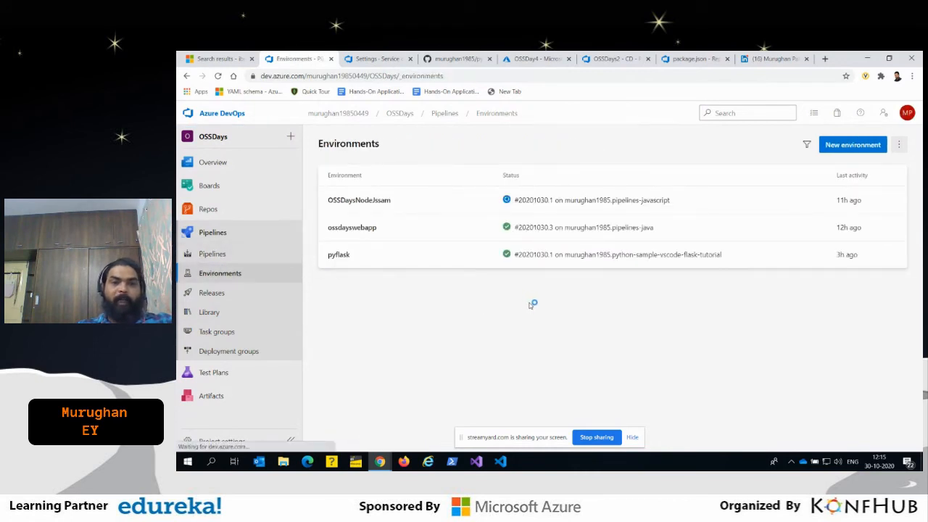
pyautogui.click(378, 230)
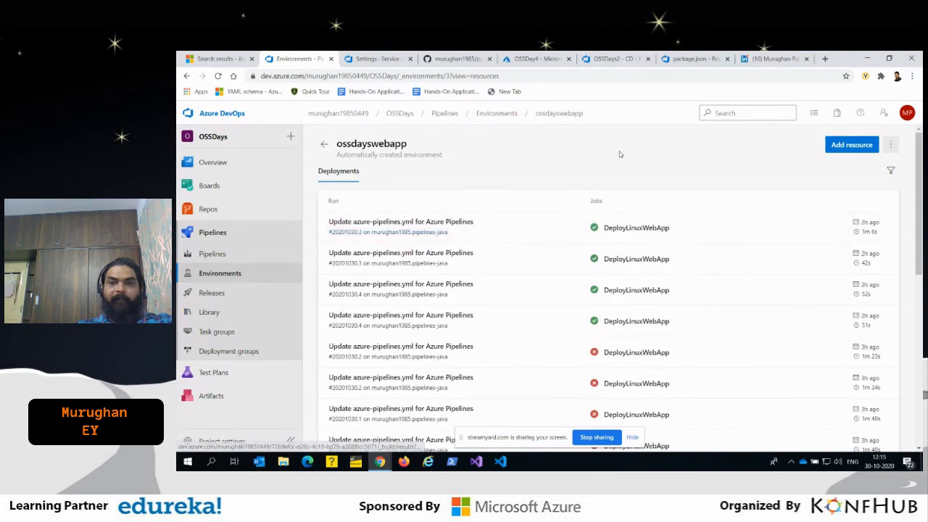
pyautogui.click(890, 144)
pyautogui.click(854, 201)
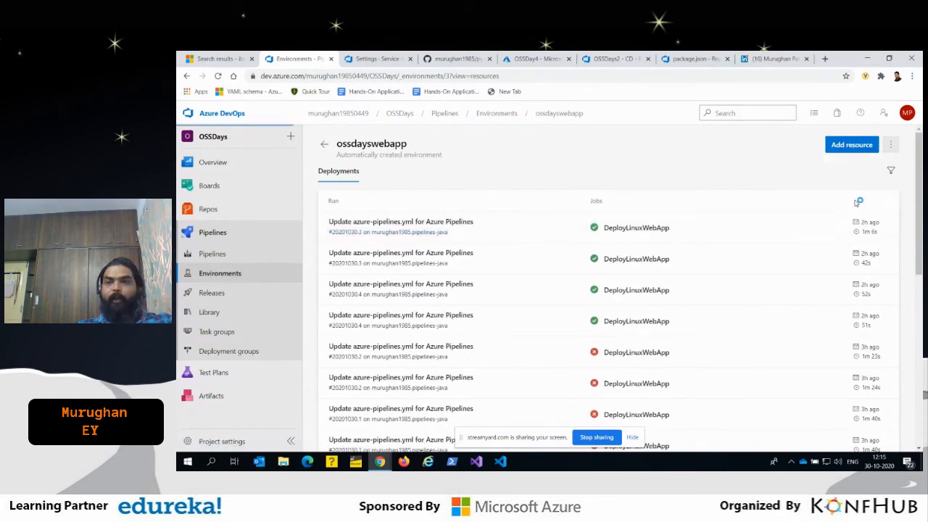
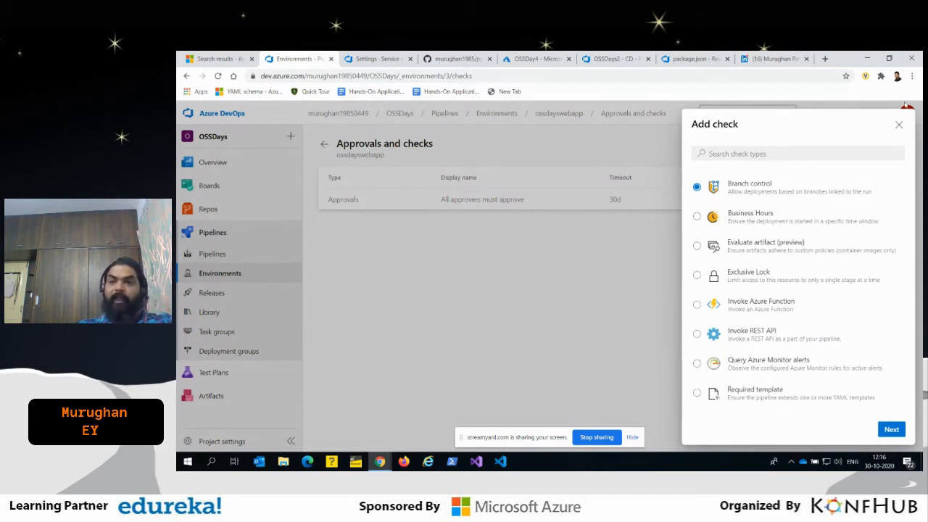
# - Review the ossdayswebapp environment's existing approval settings and the check types that can be added, without saving changes
pyautogui.click(899, 124)
pyautogui.click(380, 201)
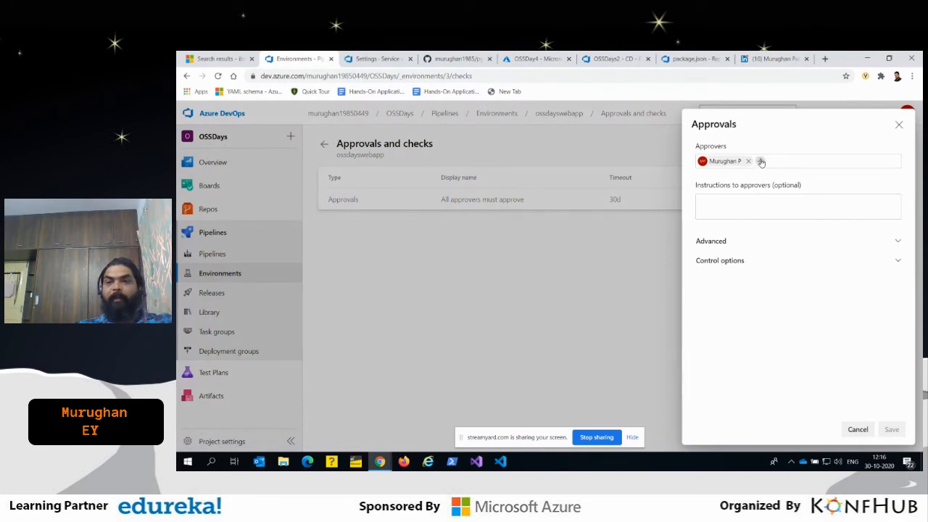
pyautogui.click(898, 124)
pyautogui.click(893, 149)
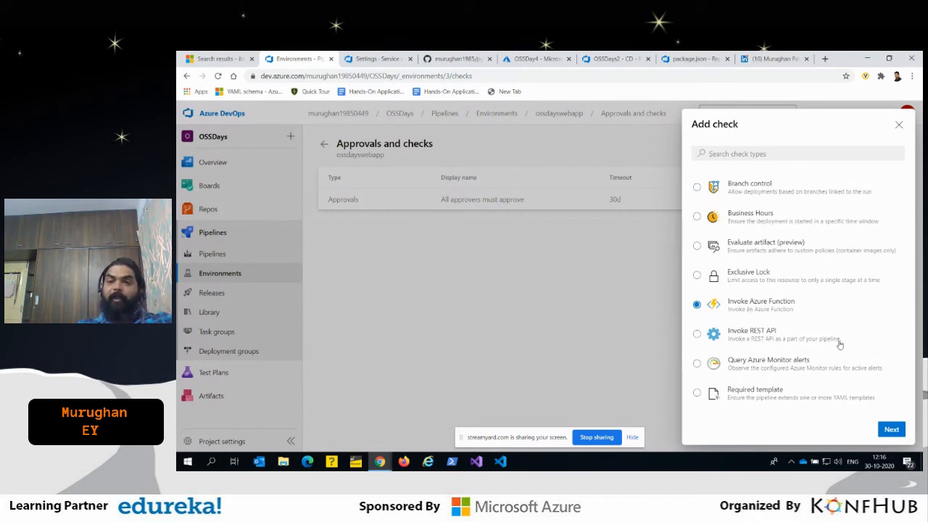
pyautogui.click(897, 125)
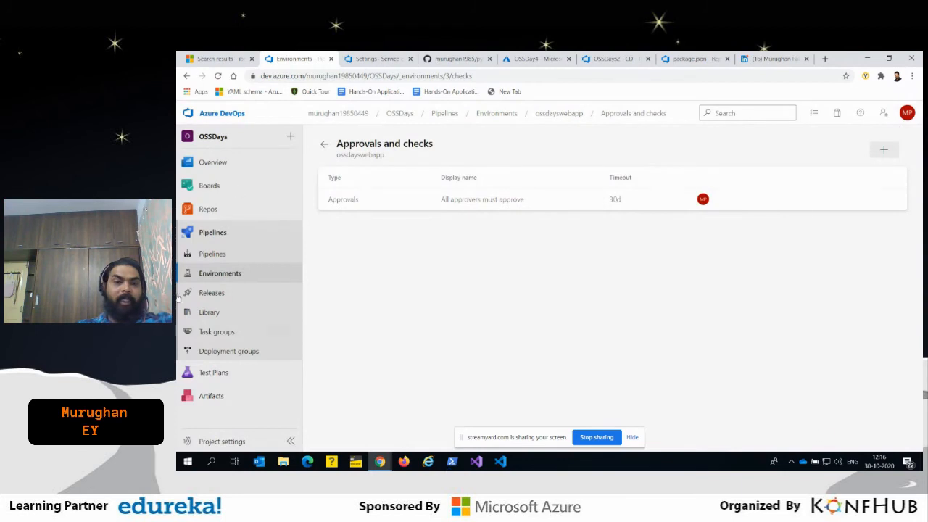
# - Start a new pipeline in the OSSDays project using the python-sample-vscode-flask-tutorial repository on GitHub as the code source
pyautogui.click(212, 254)
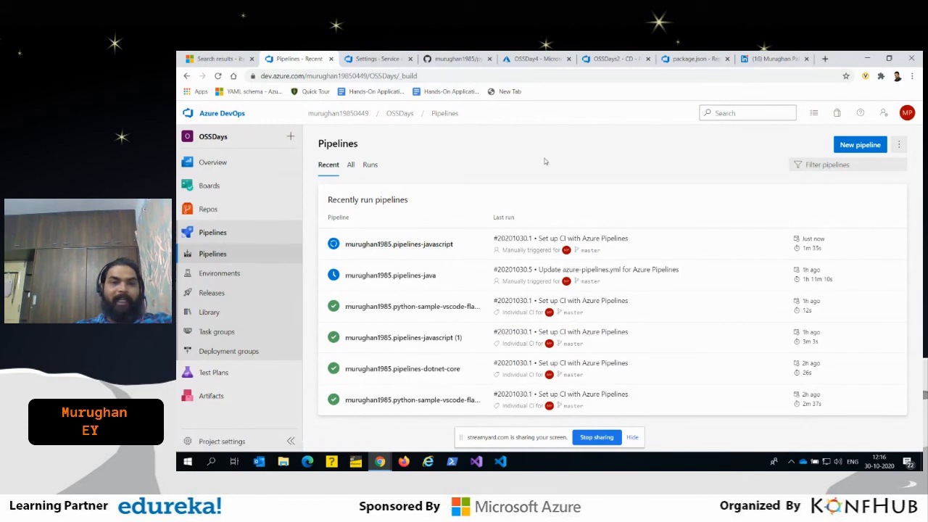
pyautogui.click(852, 147)
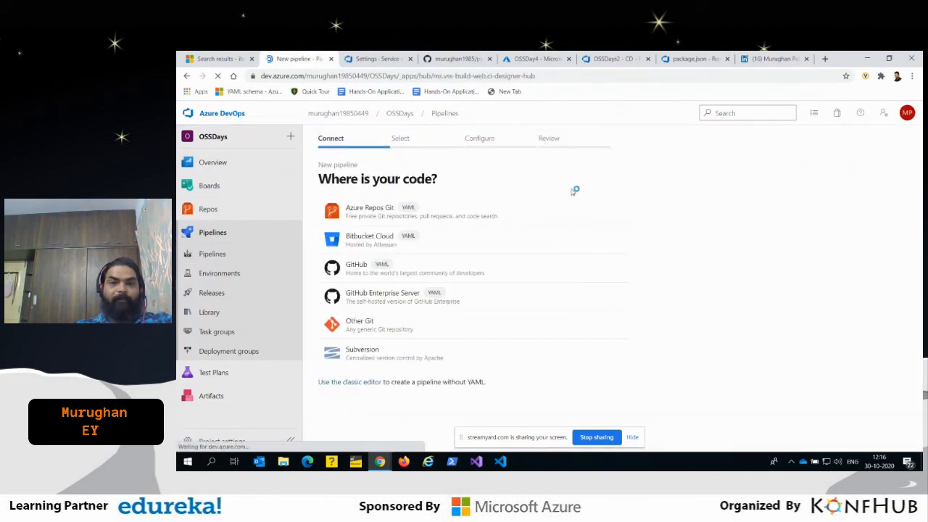
pyautogui.click(371, 279)
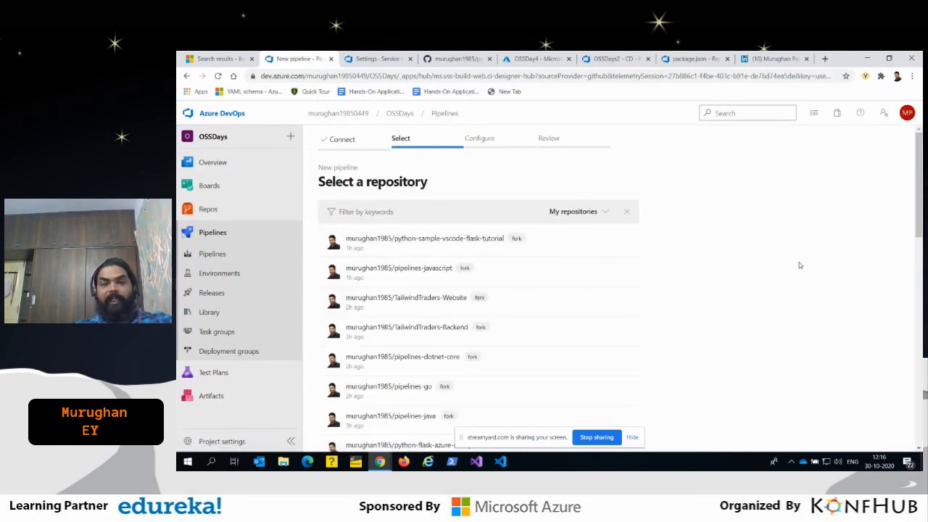
pyautogui.click(428, 243)
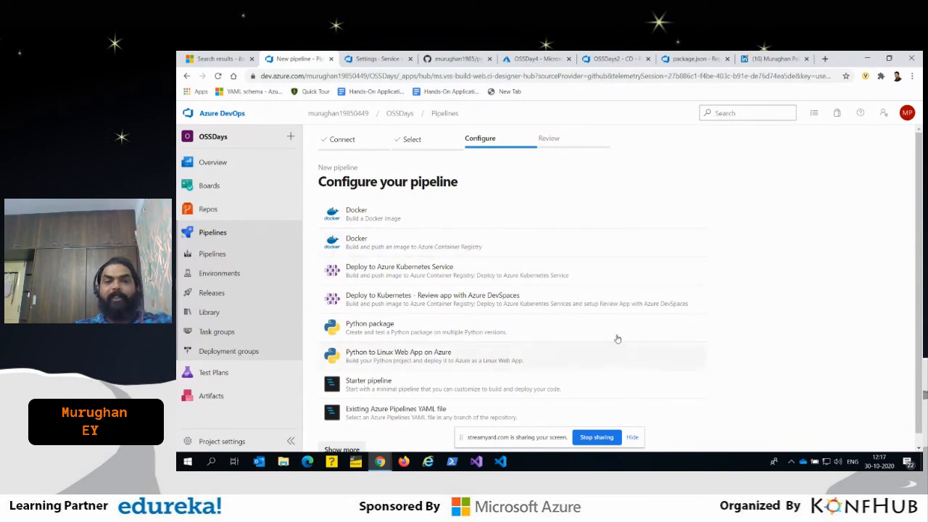
# - Configure the pipeline as Python to Linux Web App on Azure with the Pay-As-You-Go subscription and pyflask web app, signing in to the account
pyautogui.scroll(-1, 618, 328)
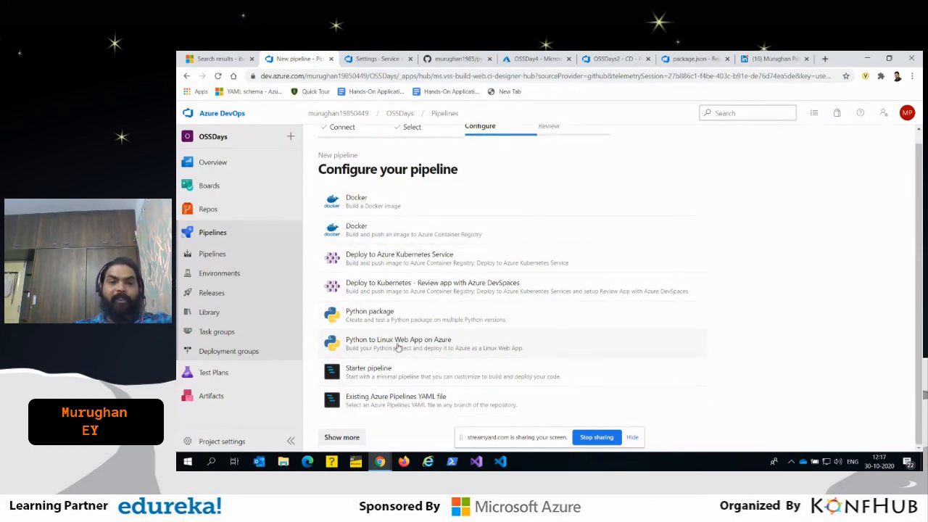
pyautogui.click(397, 347)
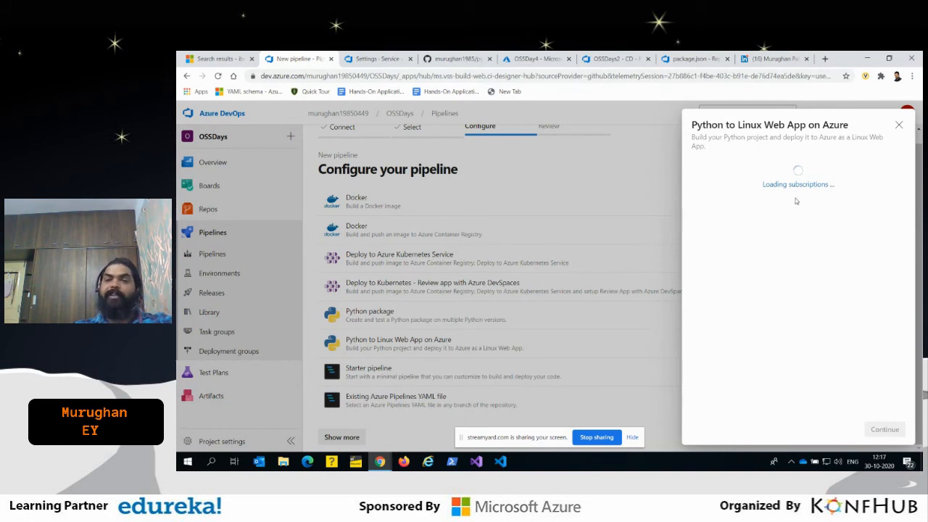
pyautogui.click(753, 186)
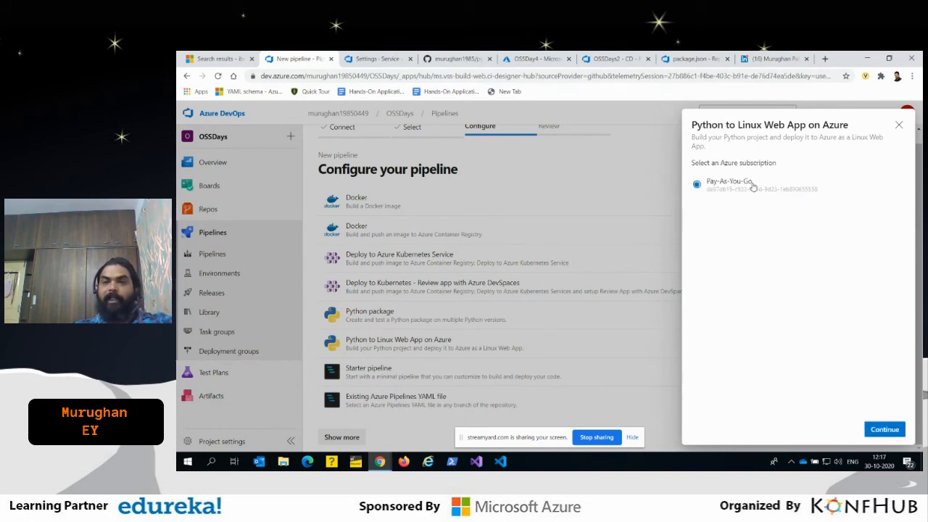
pyautogui.click(886, 431)
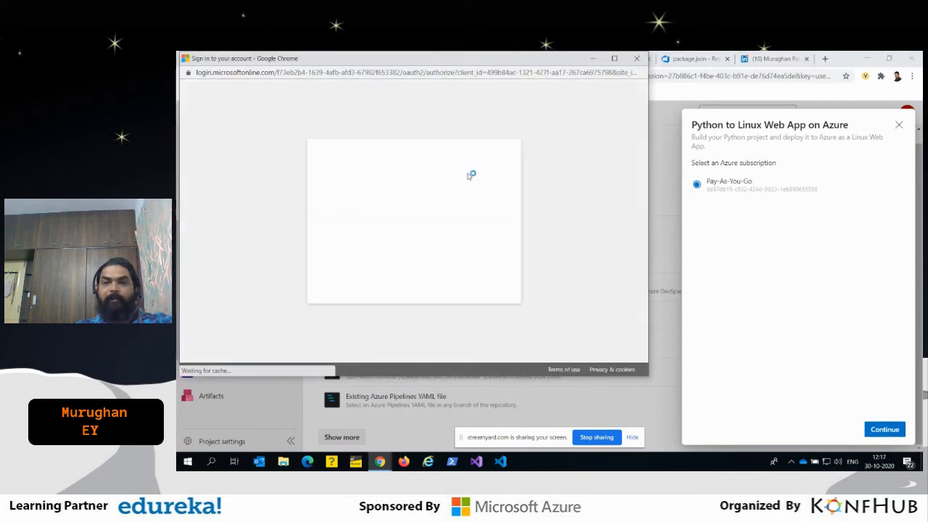
pyautogui.click(368, 309)
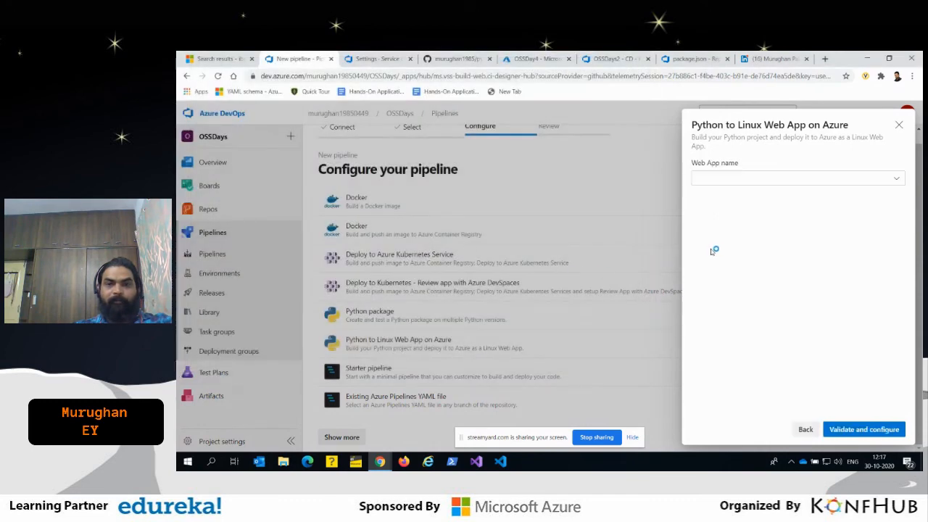
pyautogui.click(898, 180)
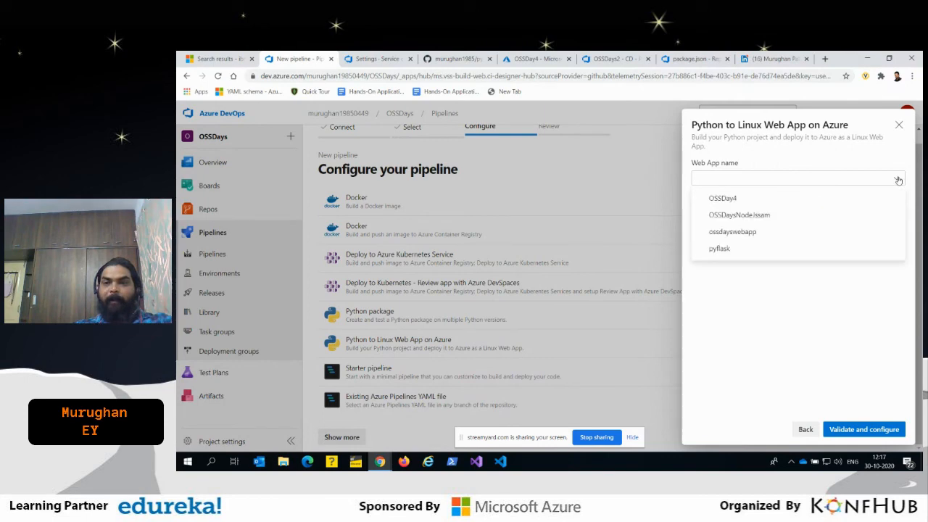
pyautogui.click(725, 248)
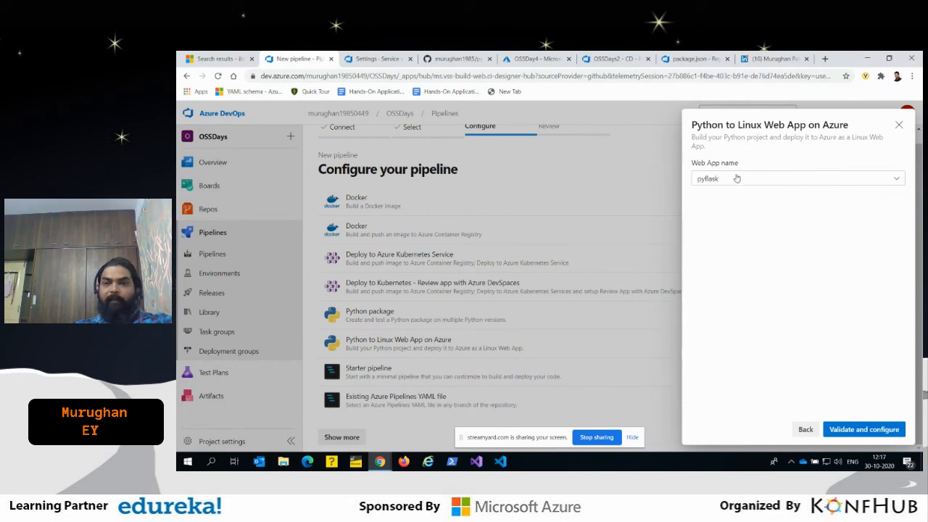
pyautogui.click(875, 429)
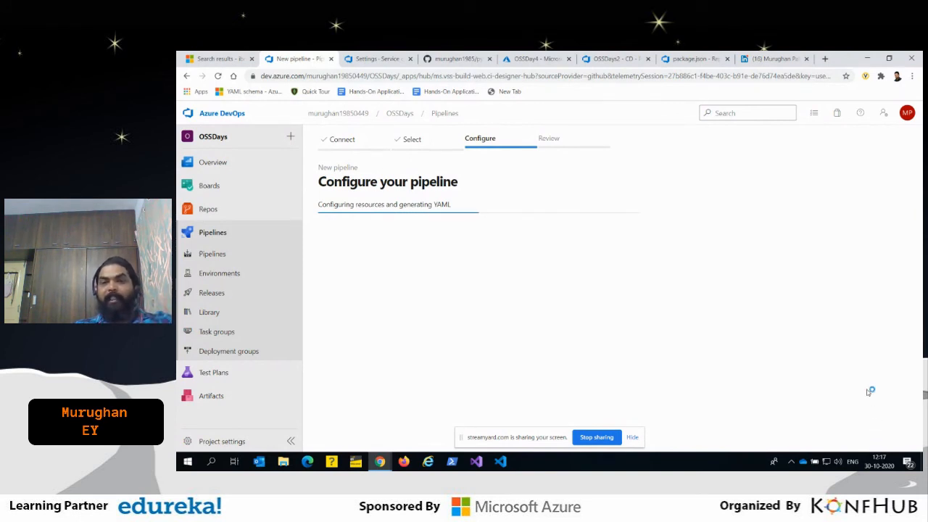
# - Examine the generated azure-pipelines-2.yml, covering its variables, Build and Deploy stages, and the AzureWebApp and UsePythonVersion tasks
pyautogui.scroll(-8, 559, 350)
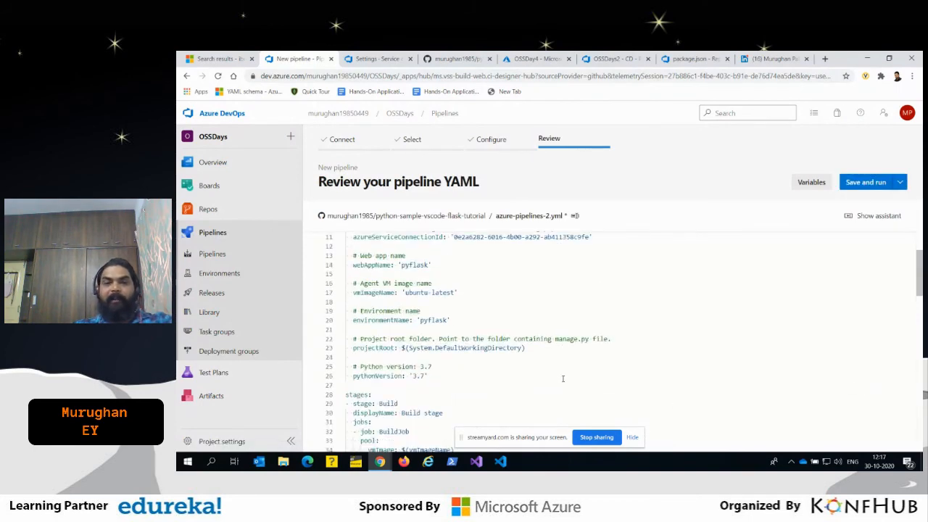
pyautogui.scroll(-5, 565, 376)
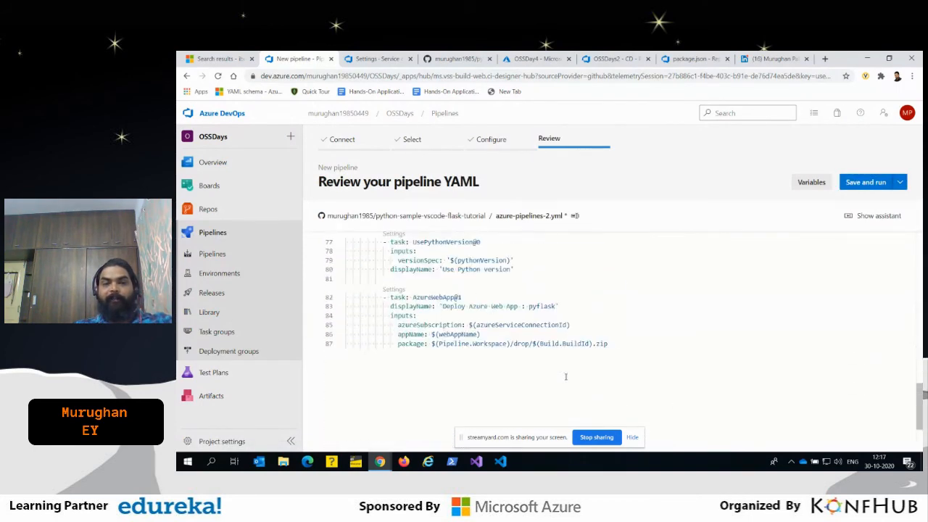
pyautogui.scroll(3, 565, 375)
pyautogui.scroll(6, 543, 314)
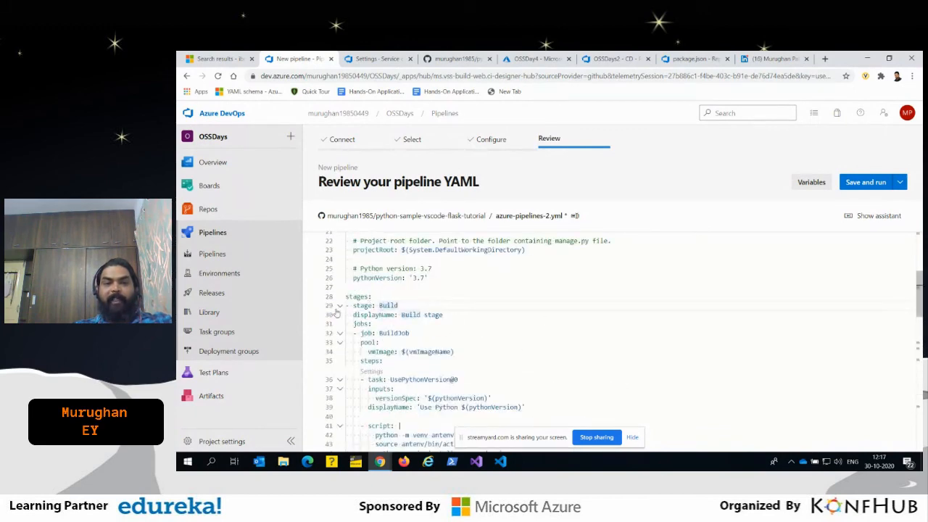
pyautogui.click(340, 306)
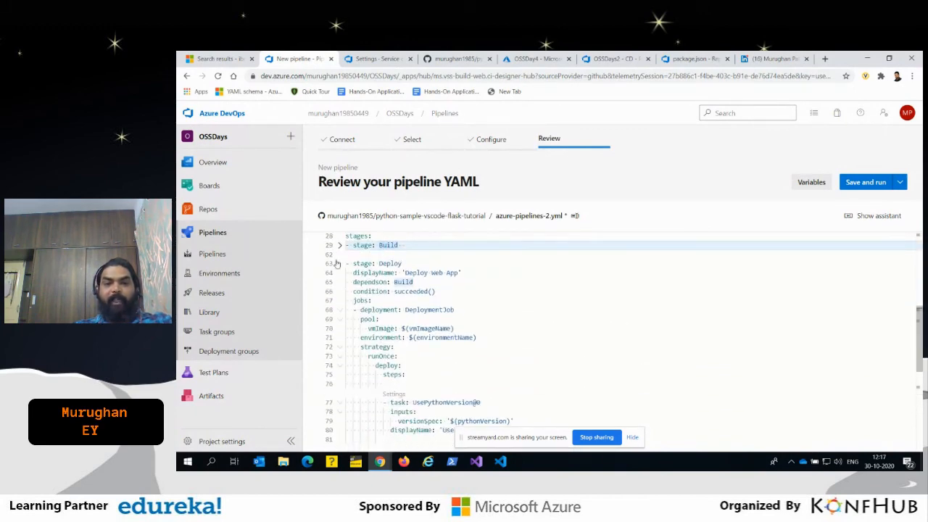
pyautogui.scroll(-5, 543, 334)
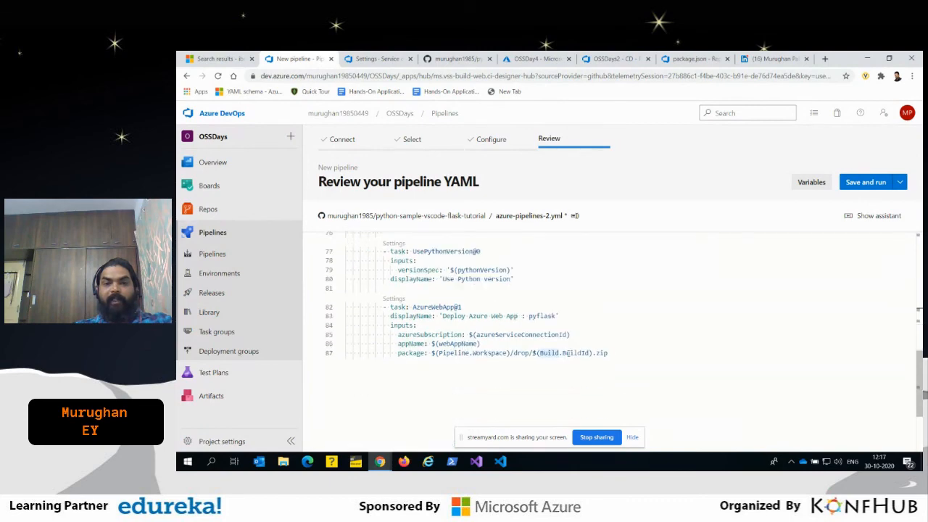
pyautogui.moveTo(621, 357); pyautogui.dragTo(409, 308)
pyautogui.click(454, 308)
pyautogui.scroll(1, 522, 326)
pyautogui.click(529, 338)
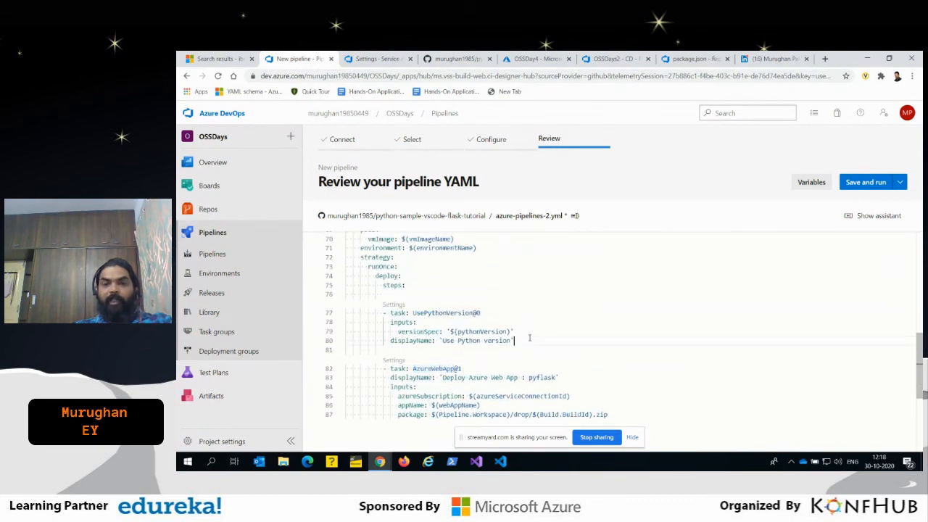
pyautogui.doubleClick(466, 331)
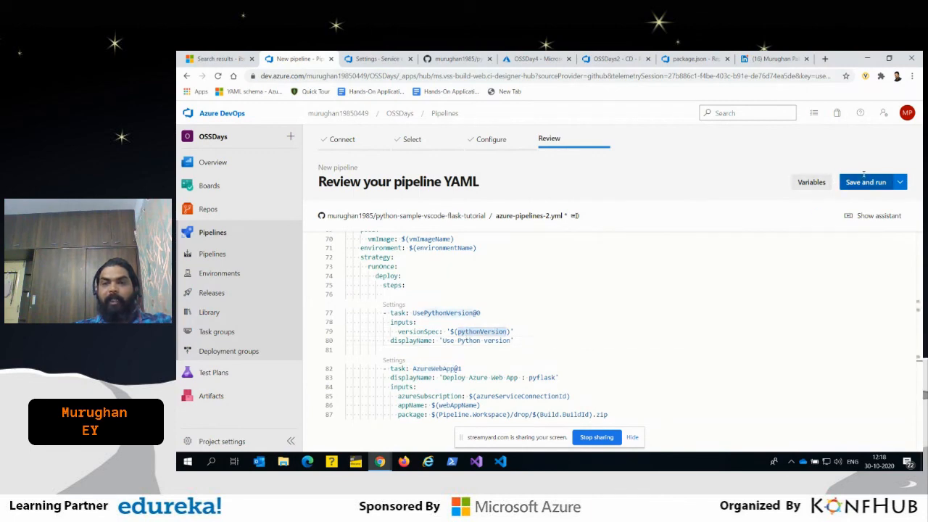
# - Save the new pipeline with a direct commit to the master branch and run it
pyautogui.click(866, 182)
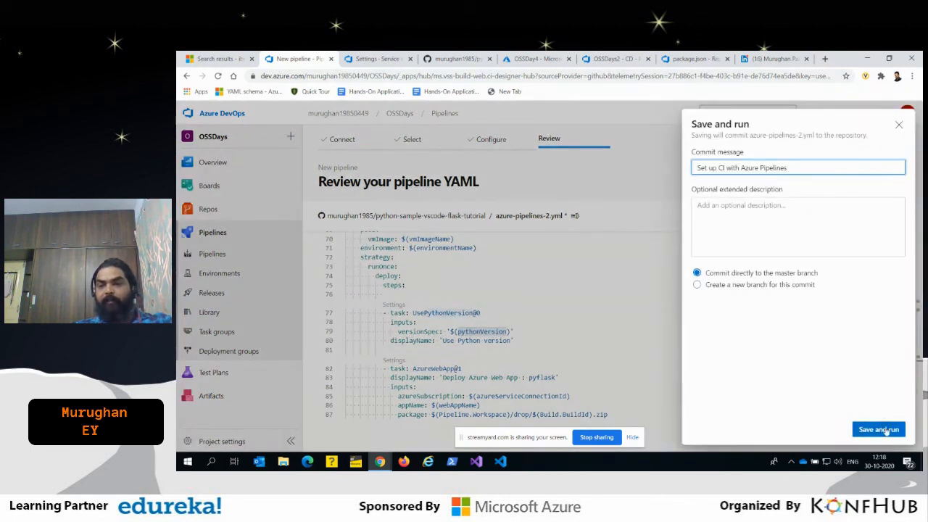
pyautogui.click(885, 429)
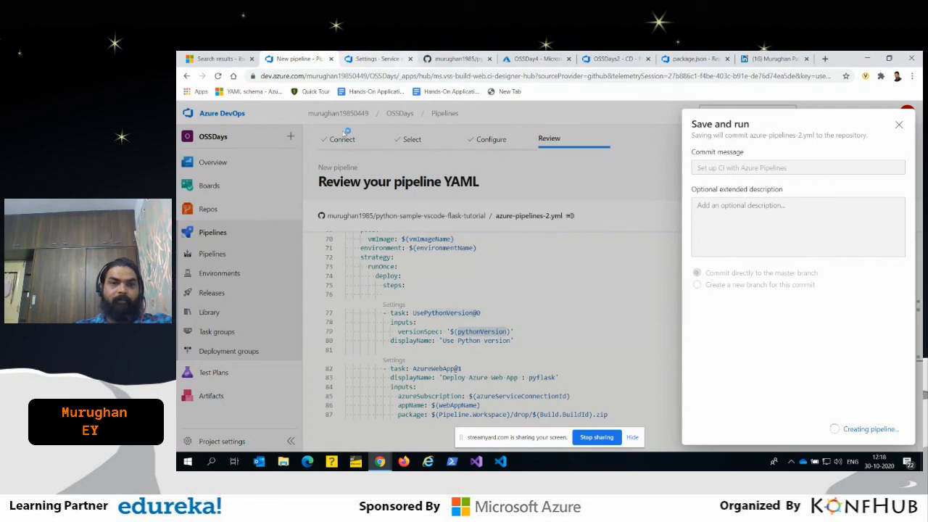
# - Go from the OSSDays1 service connections to the project's overview and open its wiki
pyautogui.click(373, 59)
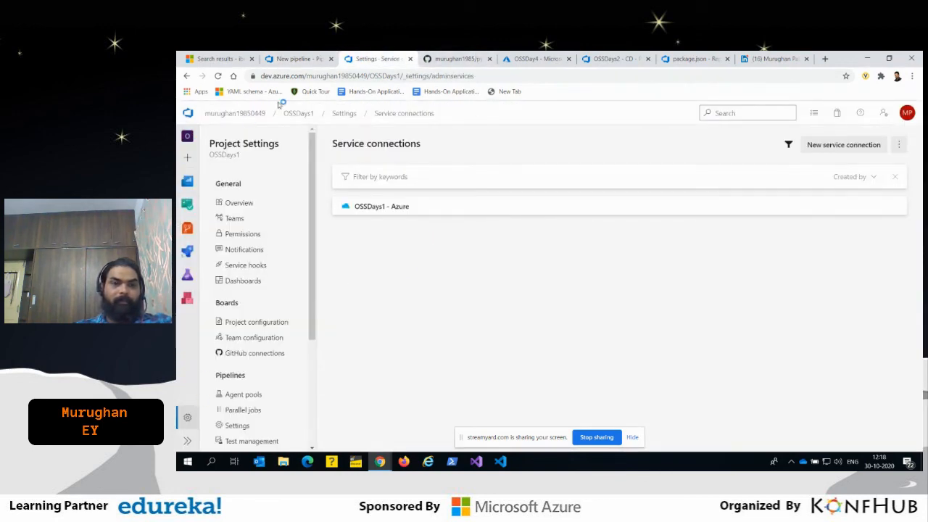
pyautogui.click(299, 113)
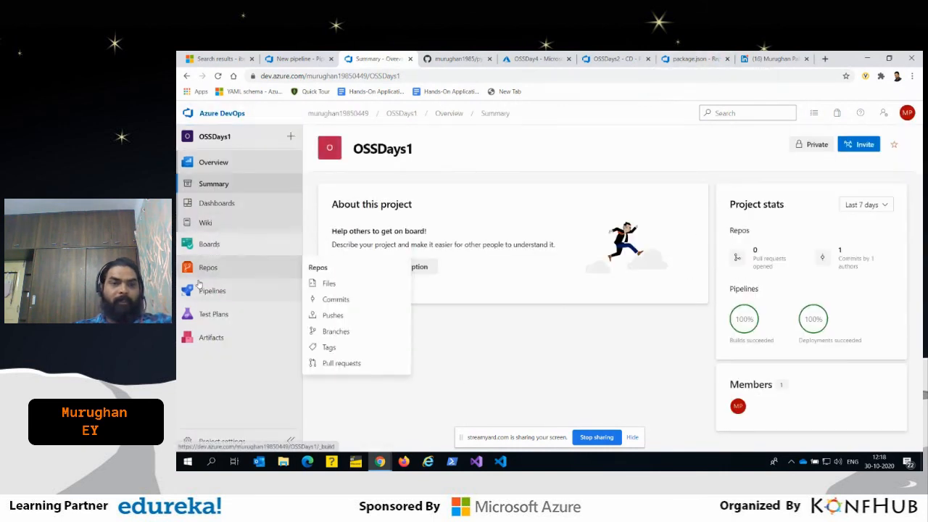
pyautogui.click(205, 223)
# - Switch to the Azure portal, reload the OSSDay4 DevOps Starter page and open its application endpoint to check the site
pyautogui.click(532, 59)
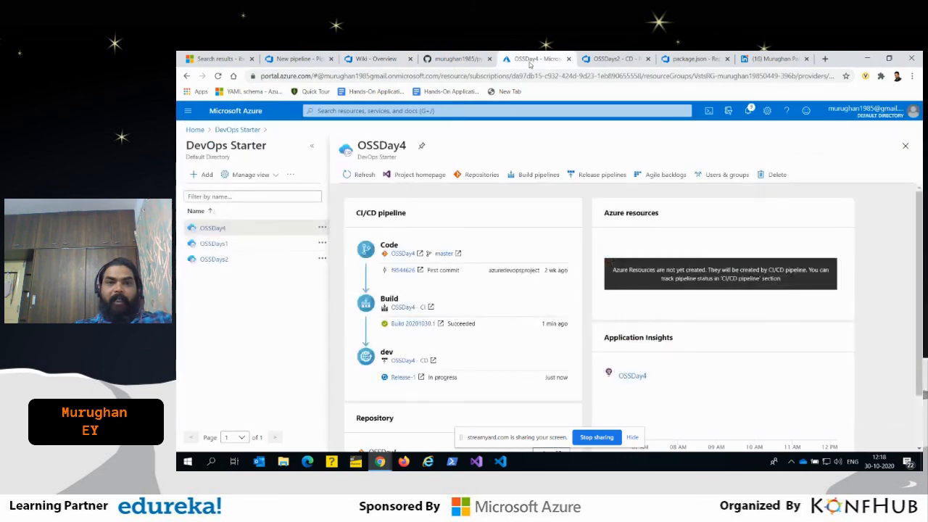
pyautogui.click(217, 75)
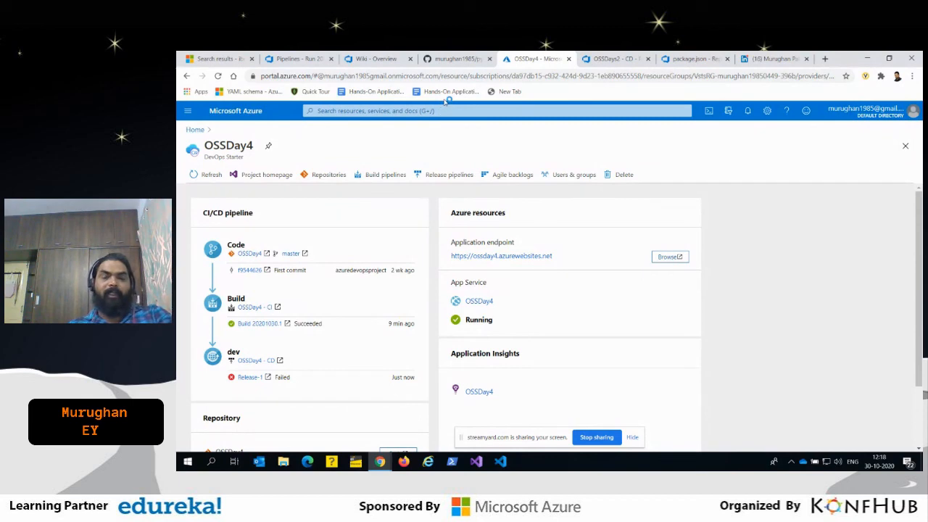
pyautogui.click(525, 258)
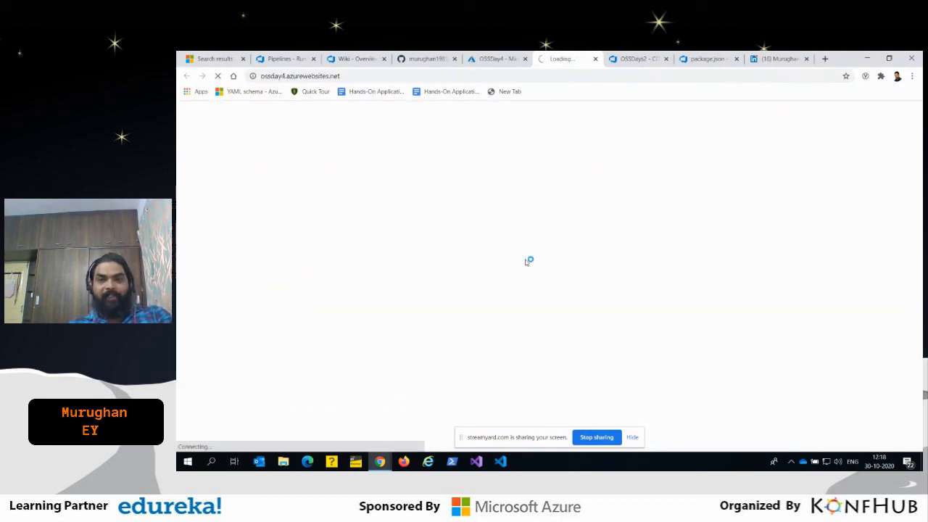
pyautogui.click(279, 58)
pyautogui.click(567, 58)
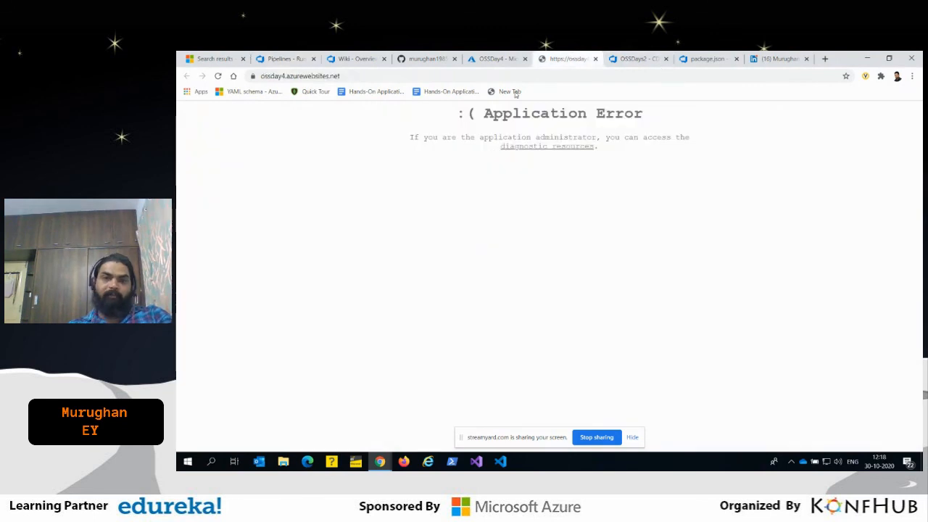
# - Return to the OSSDays project in Azure DevOps, check its environments and open the pipelines-javascript pipeline's YAML for editing
pyautogui.click(283, 58)
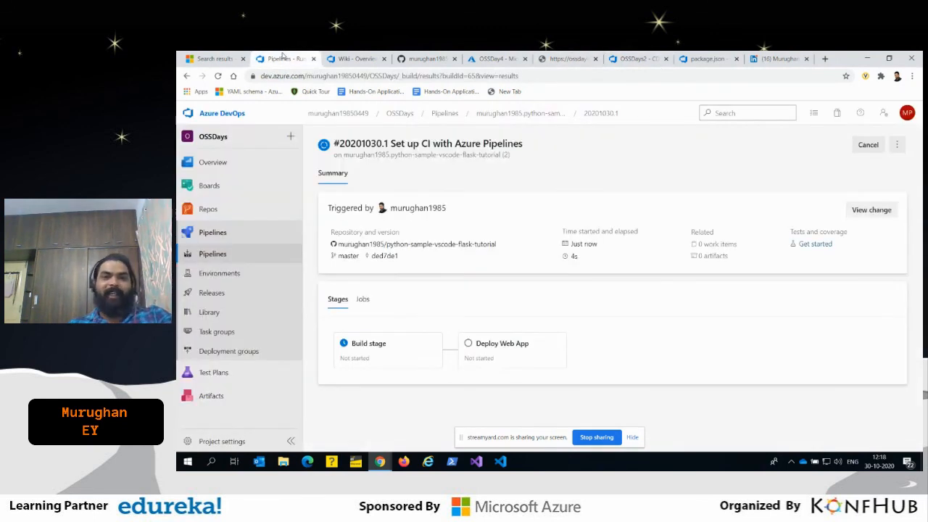
pyautogui.click(220, 274)
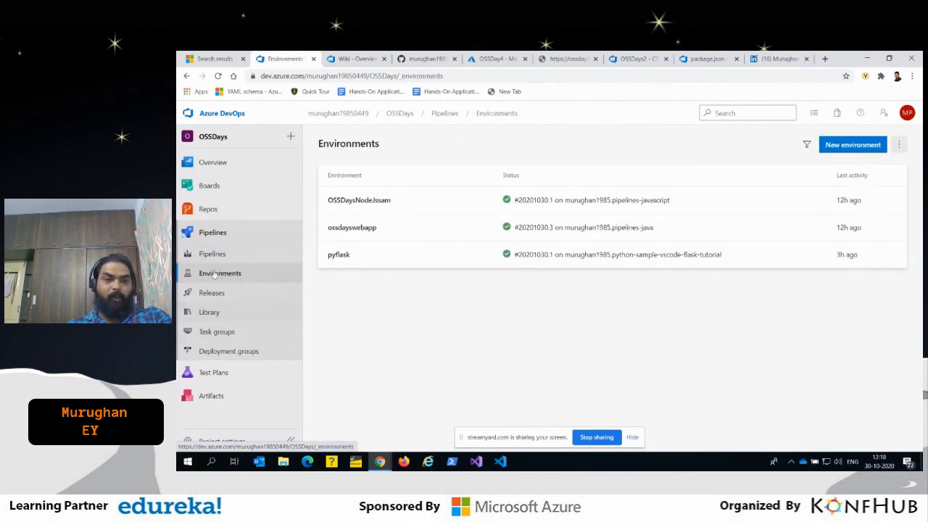
pyautogui.click(230, 249)
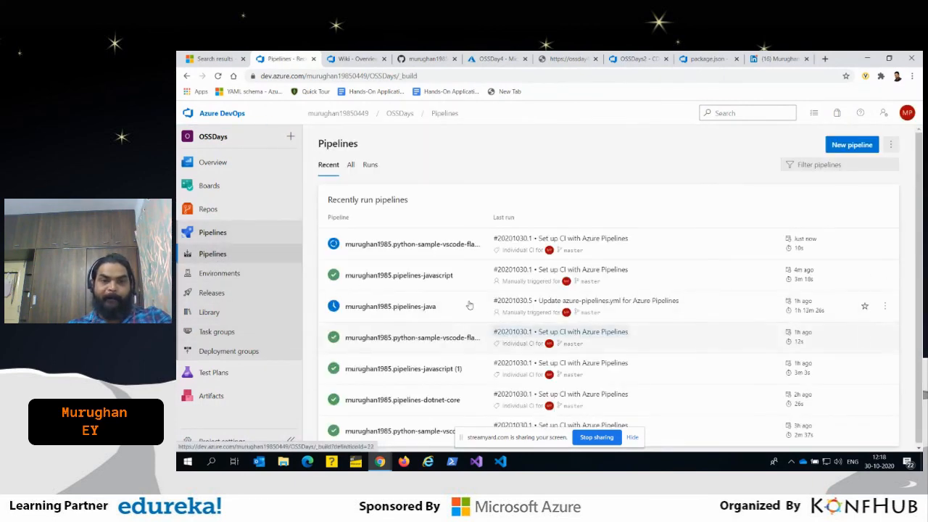
pyautogui.click(428, 274)
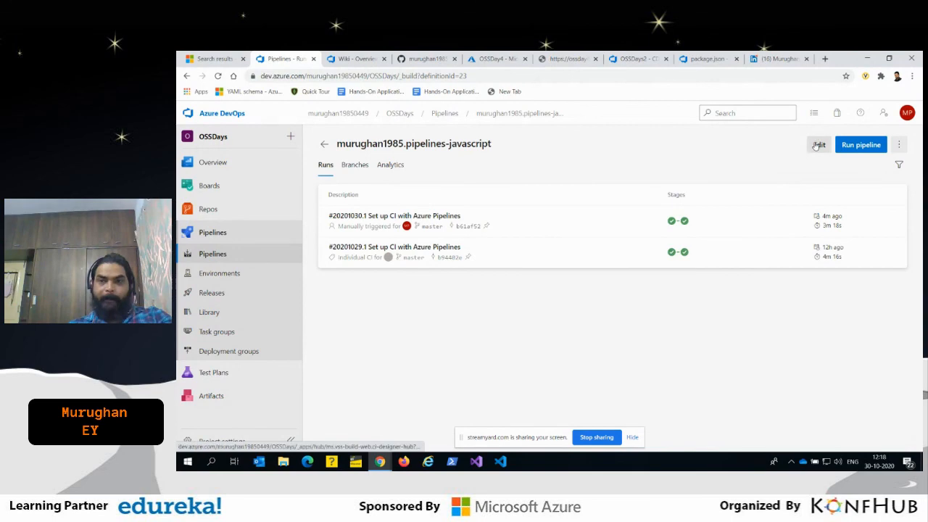
pyautogui.click(816, 145)
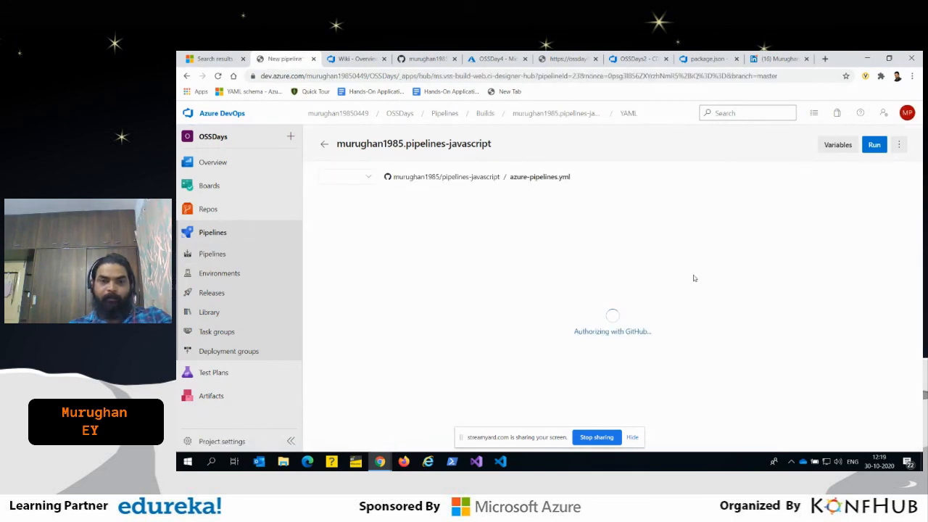
# - Review the variables and the Build stage in the pipelines-javascript pipeline's azure-pipelines.yml
pyautogui.scroll(-2, 474, 334)
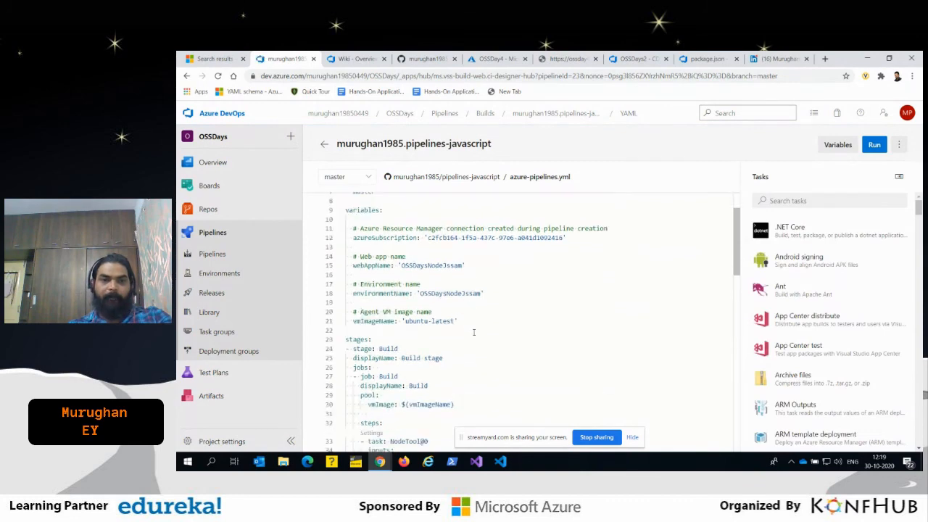
pyautogui.scroll(-2, 529, 313)
pyautogui.scroll(-3, 516, 324)
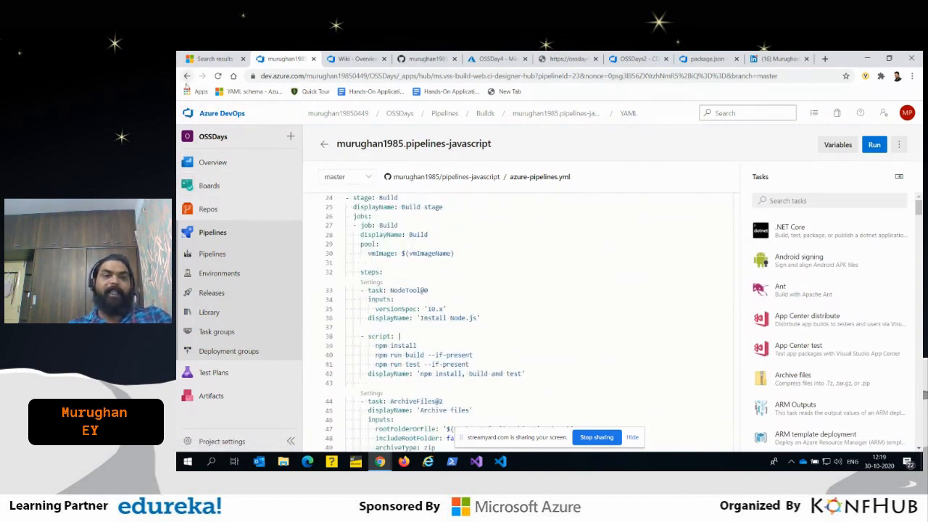
# - Return to the pipelines list and open the pipelines-javascript (1) pipeline's YAML for editing
pyautogui.click(213, 253)
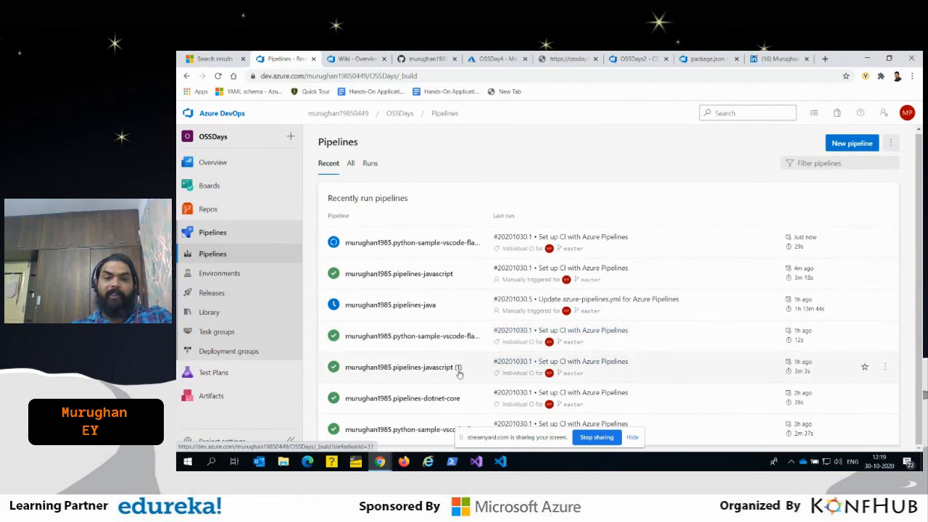
pyautogui.click(433, 367)
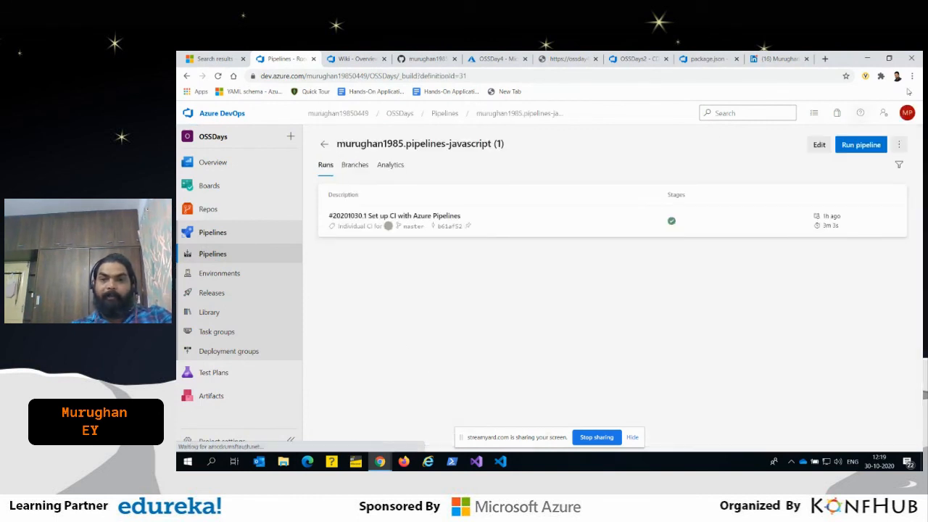
pyautogui.click(819, 145)
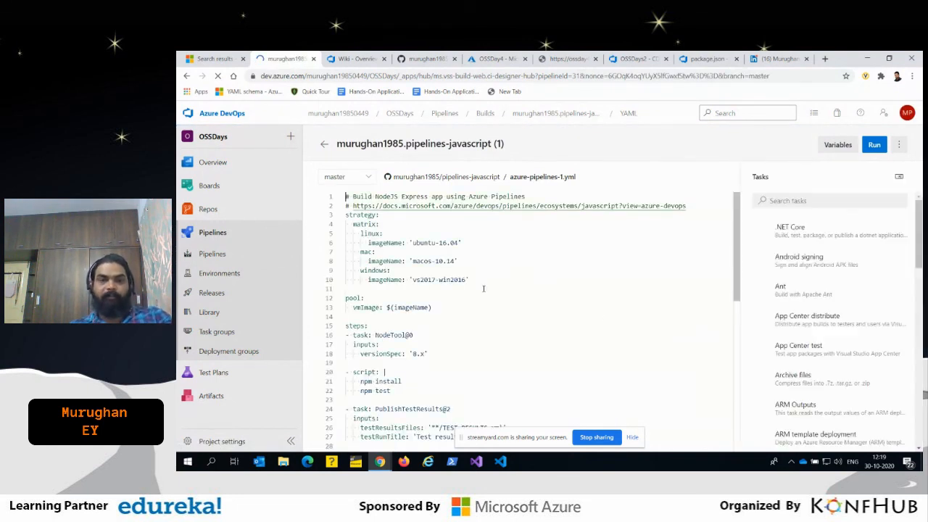
# - Highlight the strategy matrix in azure-pipelines-1.yml, pointing out its linux, mac and windows entries and selecting the whole strategy block
pyautogui.moveTo(482, 280); pyautogui.dragTo(326, 229)
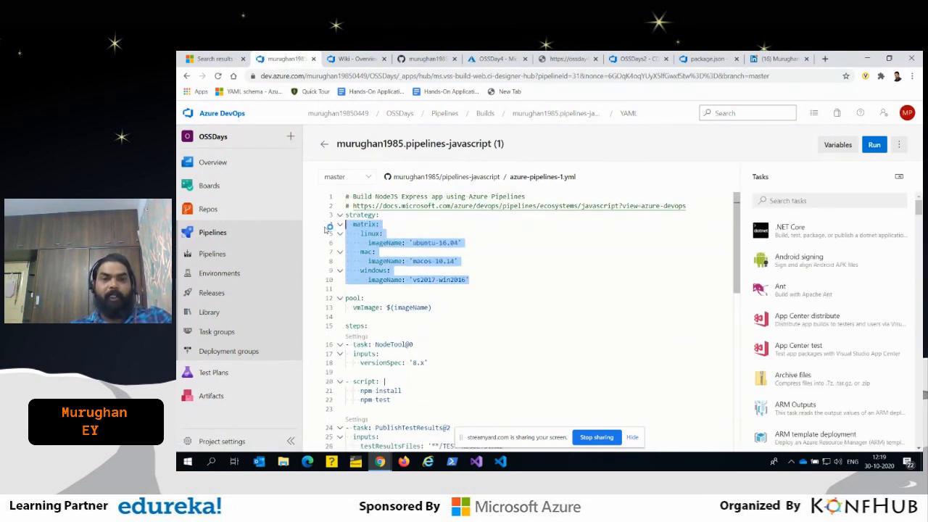
pyautogui.click(393, 298)
pyautogui.doubleClick(371, 234)
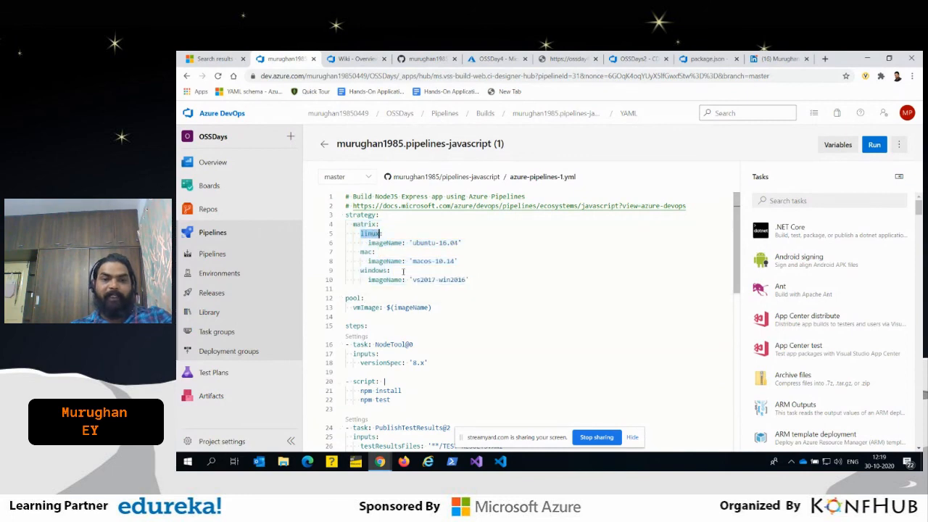
pyautogui.doubleClick(366, 251)
pyautogui.doubleClick(374, 270)
pyautogui.click(450, 279)
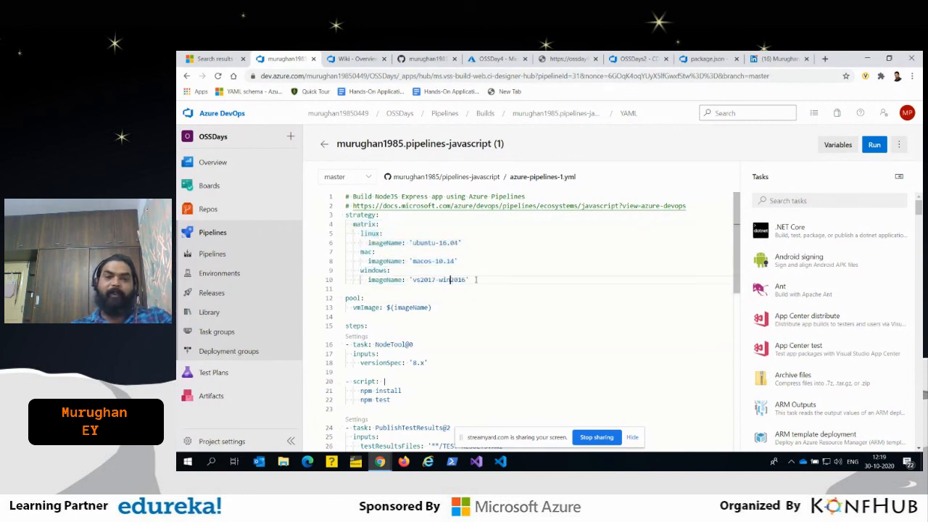
pyautogui.moveTo(478, 279); pyautogui.dragTo(346, 215)
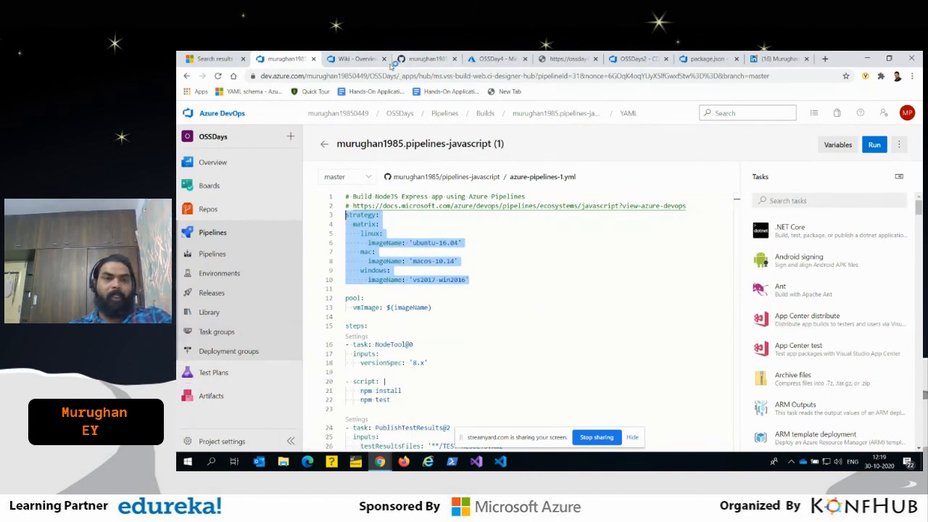
# - Switch to the OSSDay4 page in the Azure portal and highlight its DevOps Starter label
pyautogui.click(487, 58)
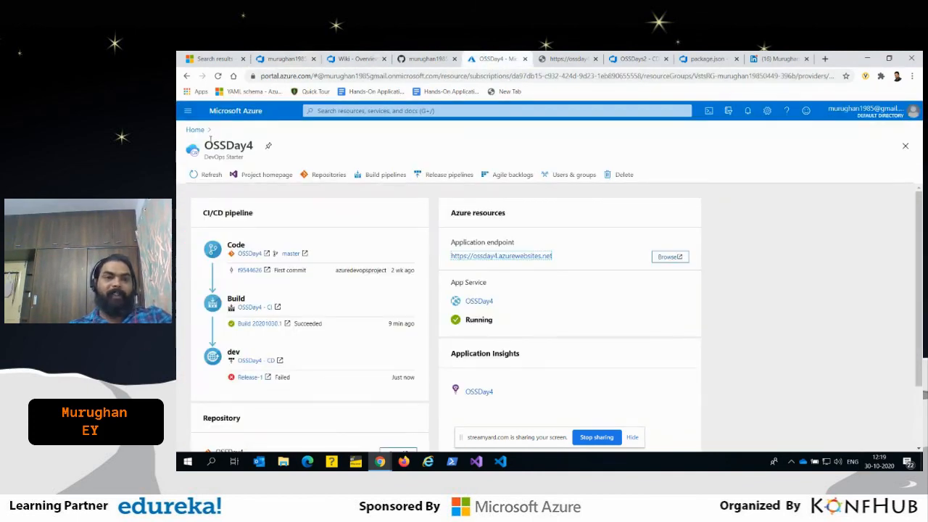
pyautogui.moveTo(251, 155); pyautogui.dragTo(205, 158)
pyautogui.click(246, 158)
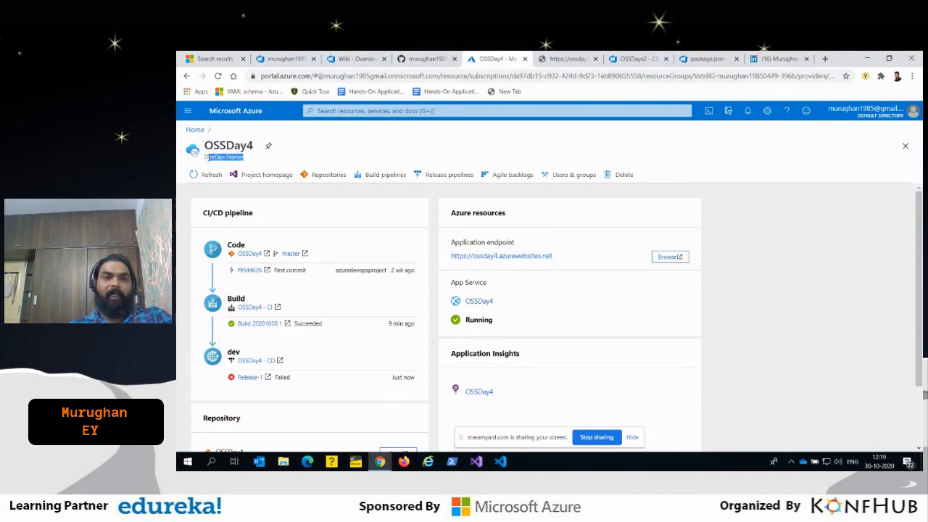
# - Search Google in a new tab for "az 400 learning path microsoft" and open Microsoft's Exam AZ-400 page
pyautogui.click(826, 59)
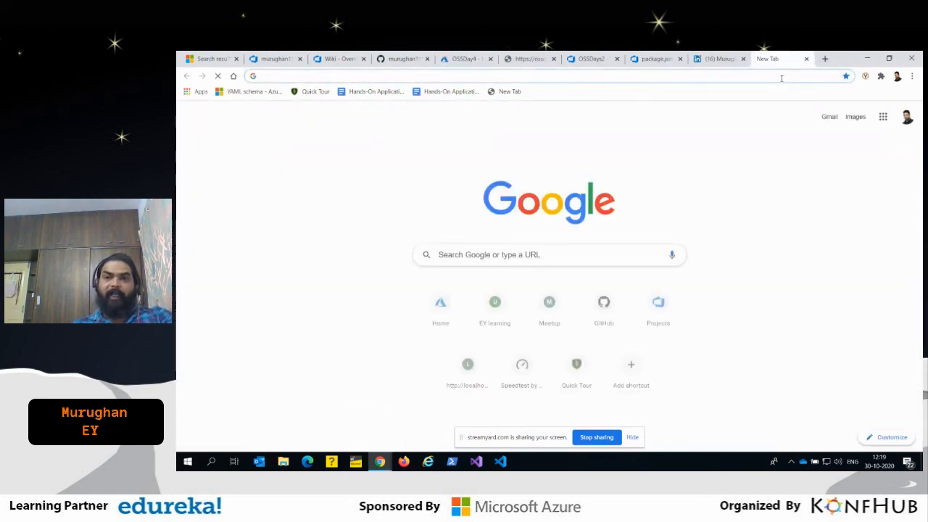
pyautogui.write('az')
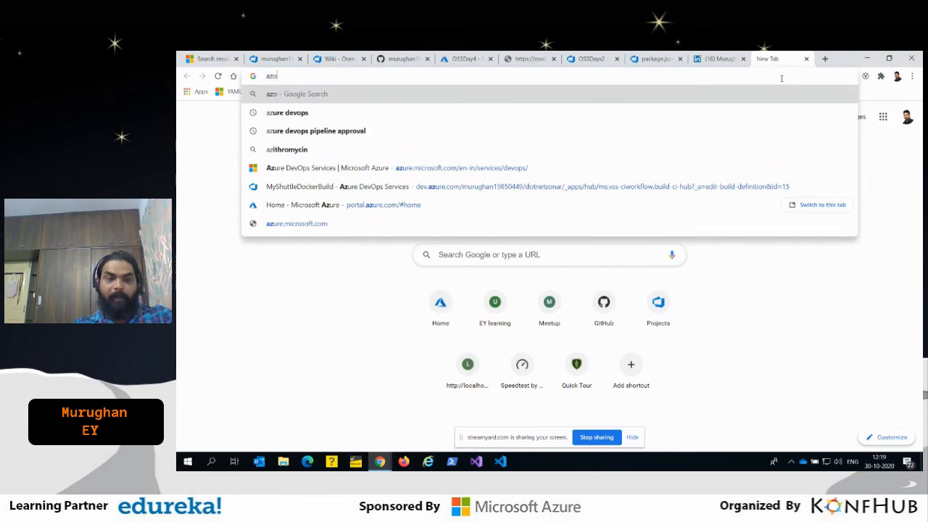
pyautogui.write(' 400 lea')
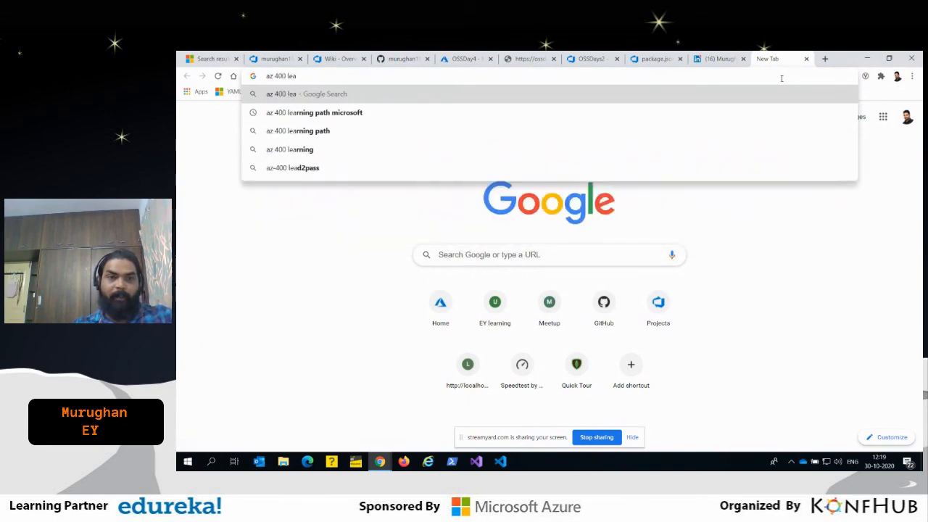
pyautogui.press('Down')
pyautogui.press('Return')
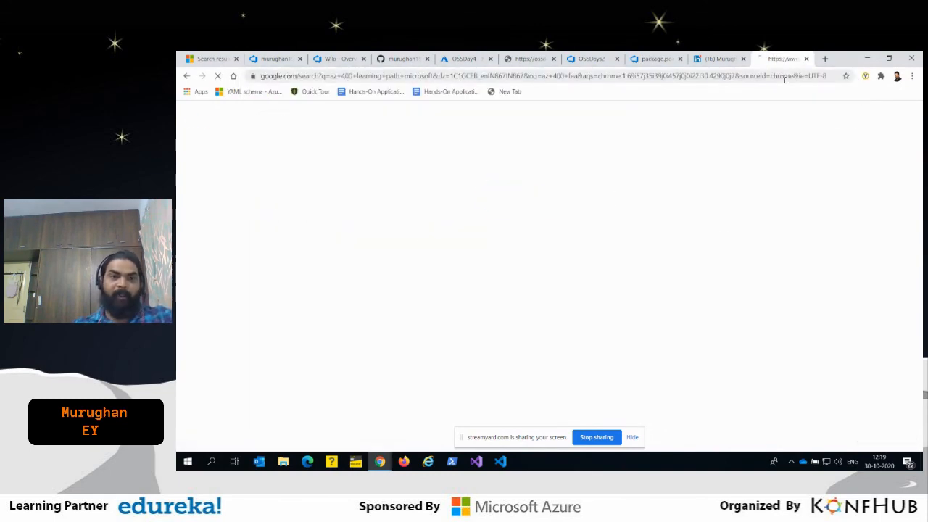
pyautogui.scroll(-1, 464, 276)
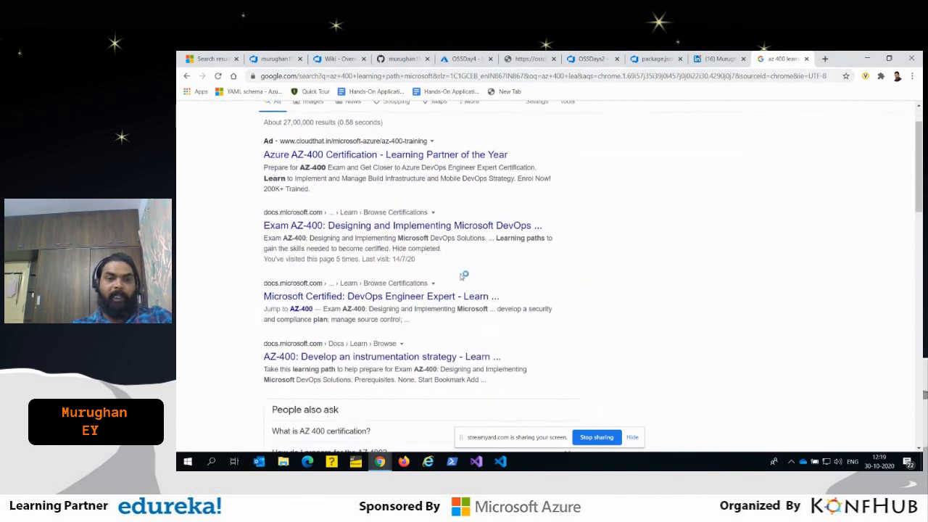
pyautogui.click(360, 226)
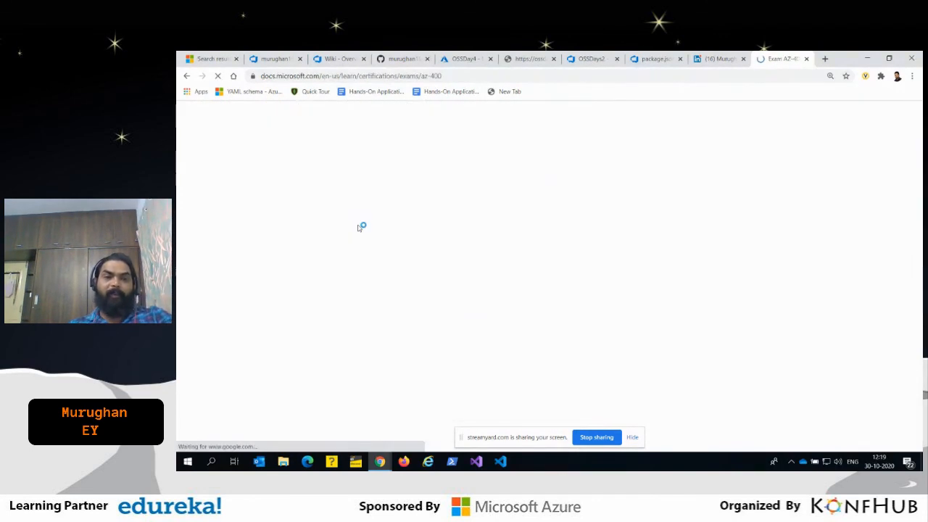
# - Look through the AZ-400 exam page's skills and learning paths, and return to the pipelines-javascript (1) YAML, clearing its text selection
pyautogui.scroll(-7, 572, 350)
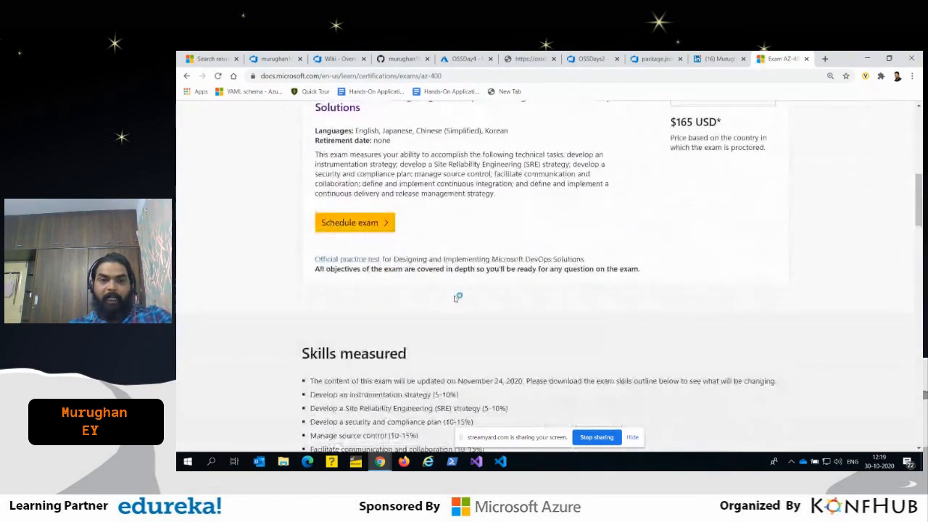
pyautogui.scroll(-8, 573, 351)
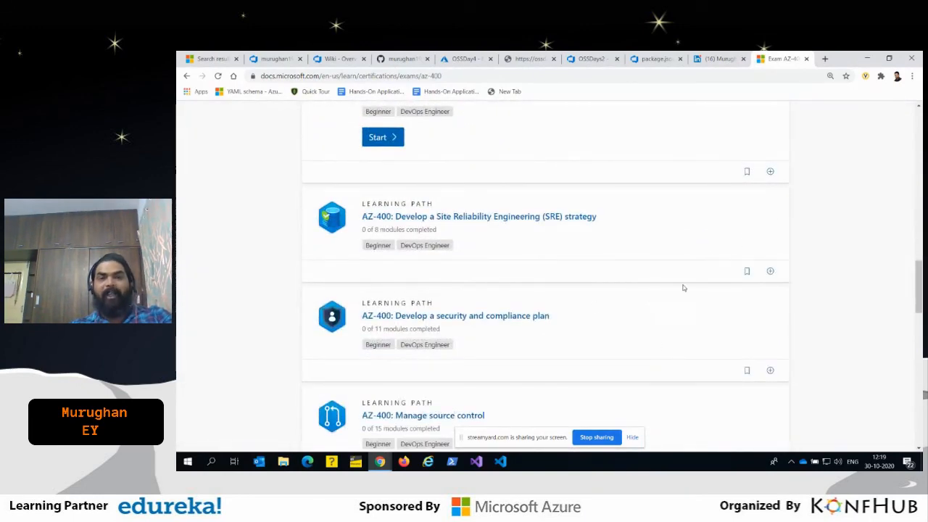
pyautogui.scroll(-1, 855, 242)
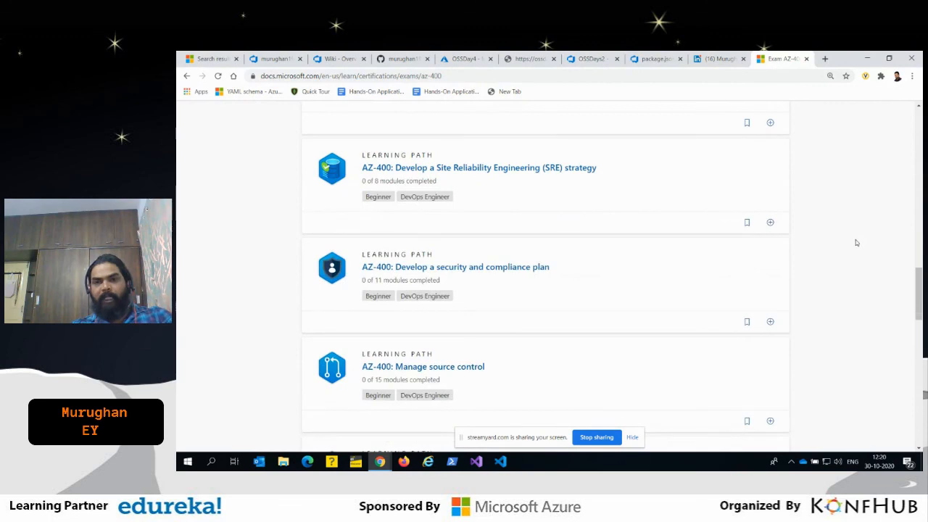
pyautogui.scroll(-4, 855, 242)
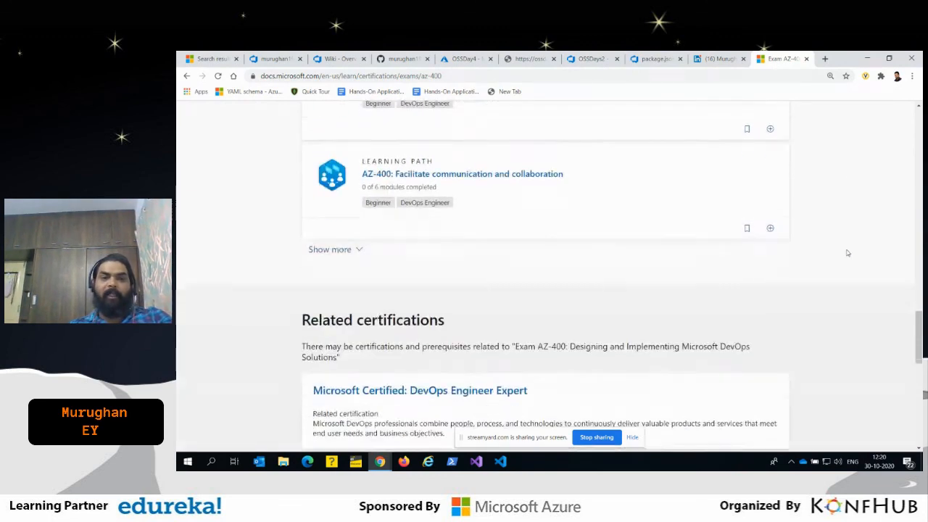
pyautogui.scroll(12, 850, 252)
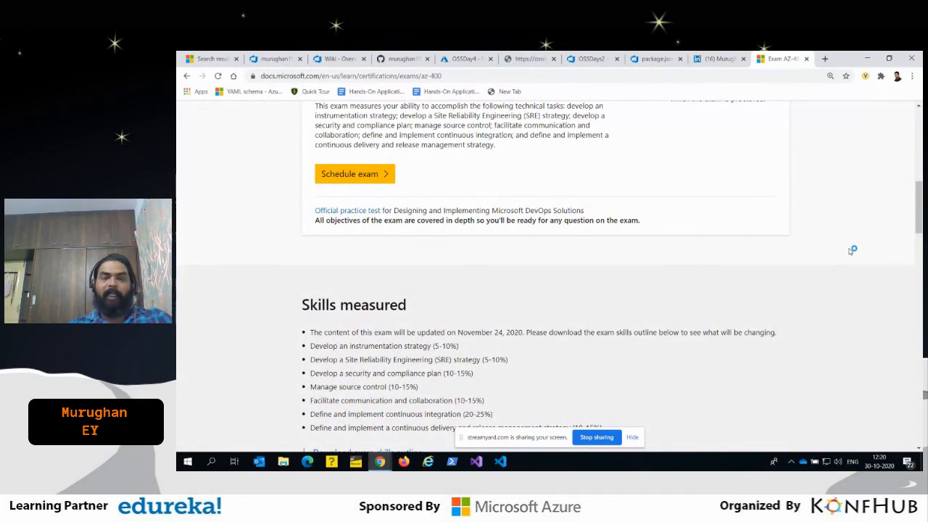
pyautogui.click(274, 58)
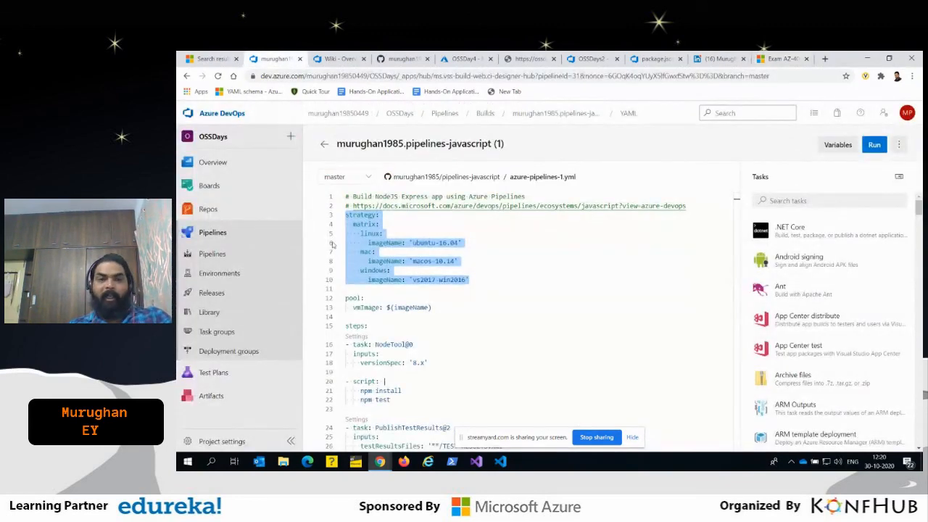
pyautogui.click(470, 310)
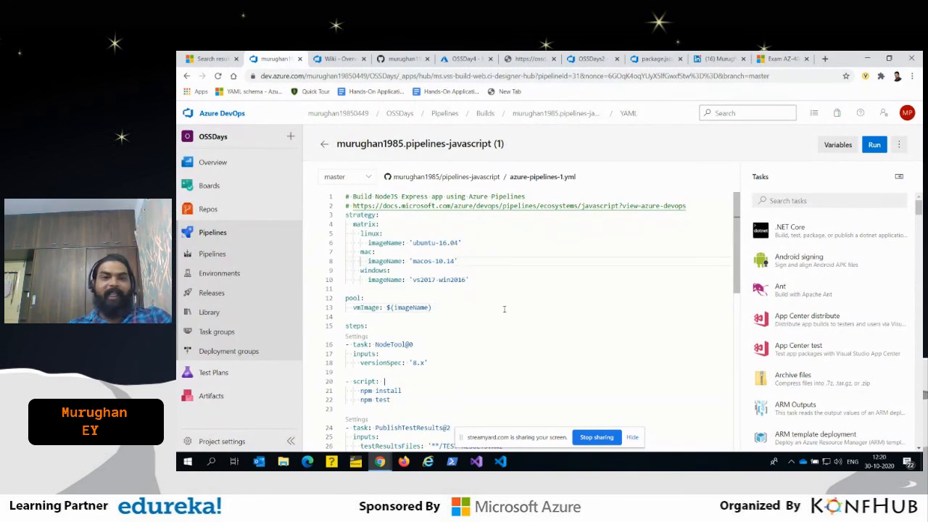